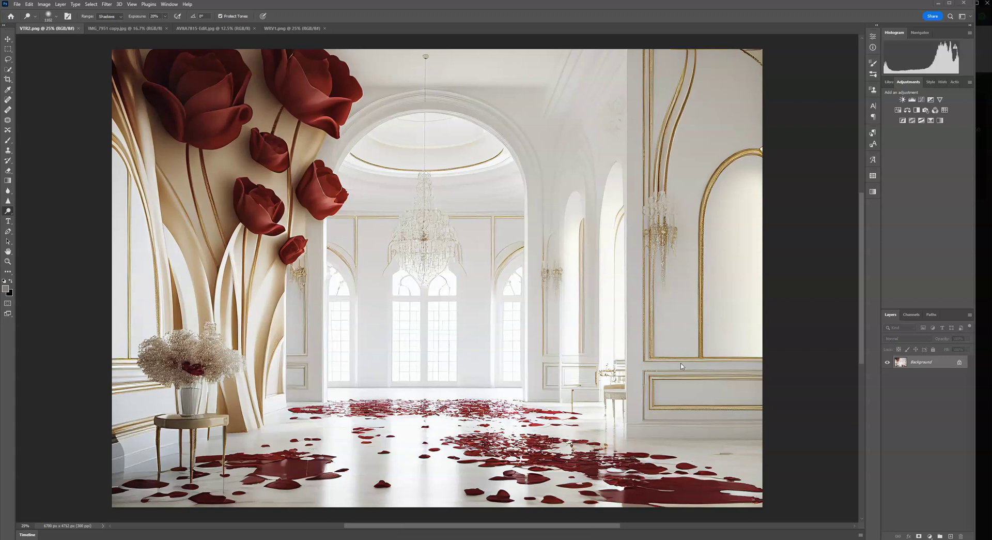
Step: Review the open backdrops and maternity portraits, comparing the red rose hall with the woman in the red gown
left_click(118, 30)
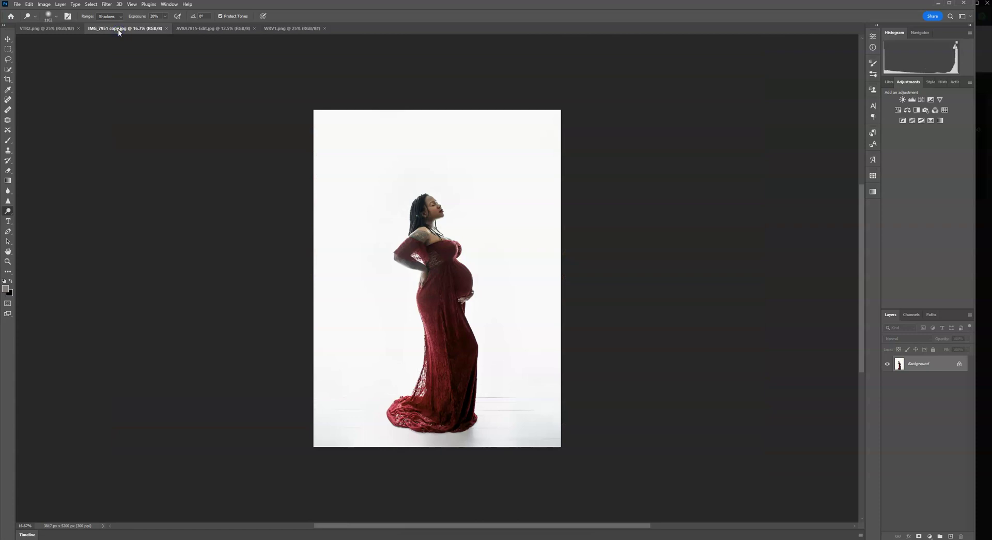
left_click(63, 32)
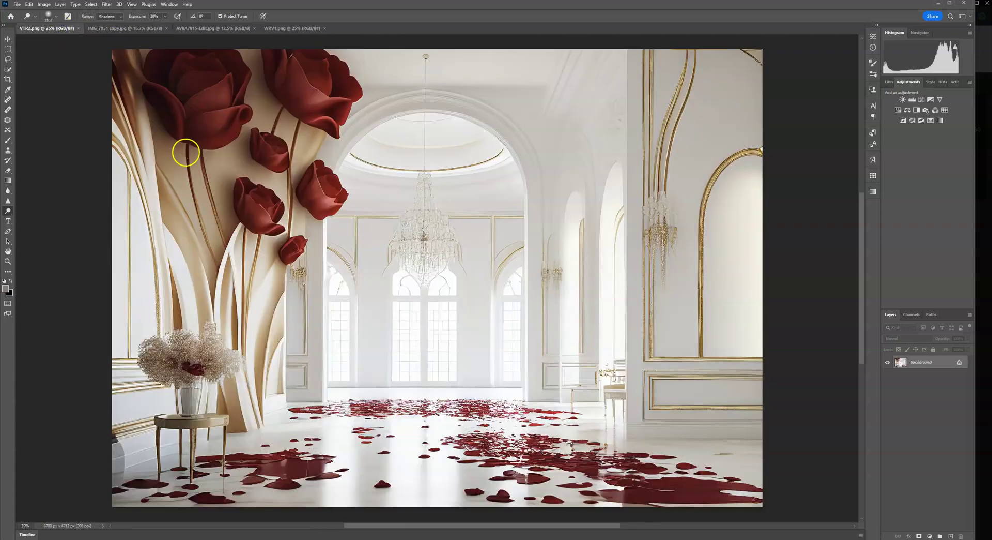
left_click(202, 30)
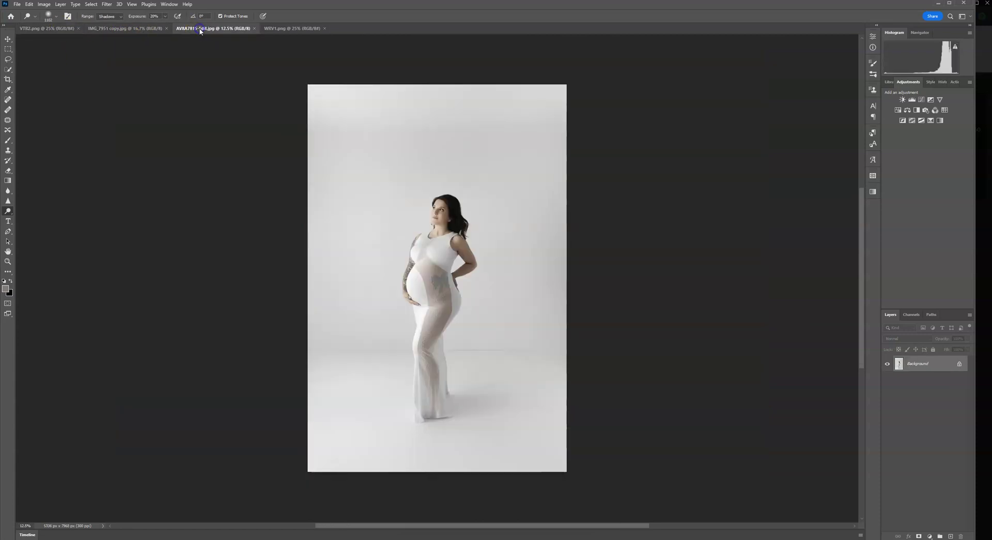
left_click(289, 29)
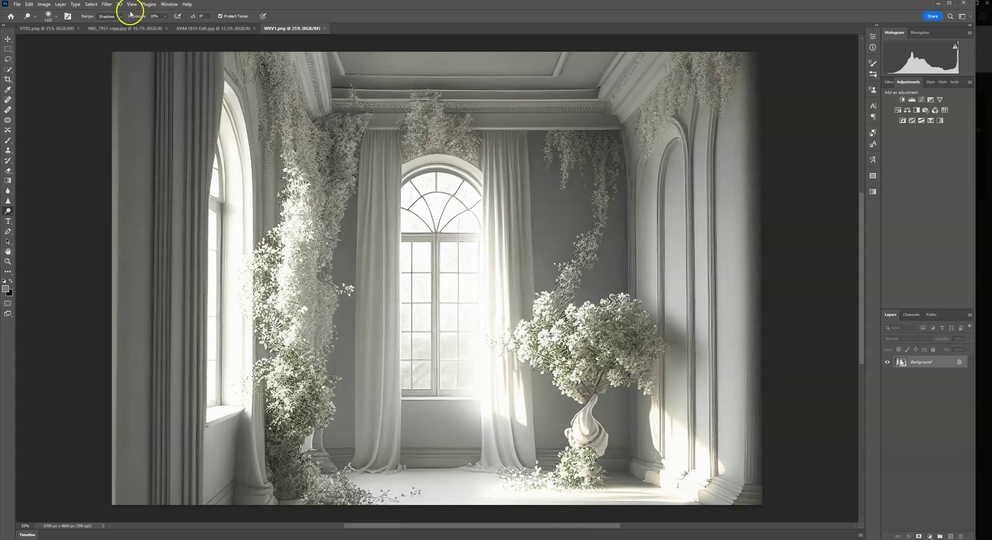
left_click(212, 29)
left_click(145, 29)
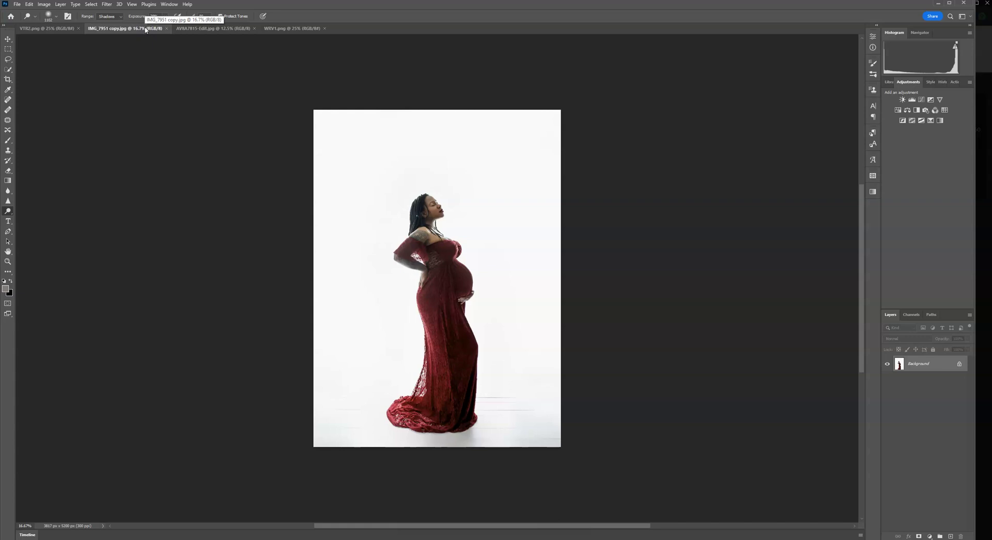
left_click(66, 29)
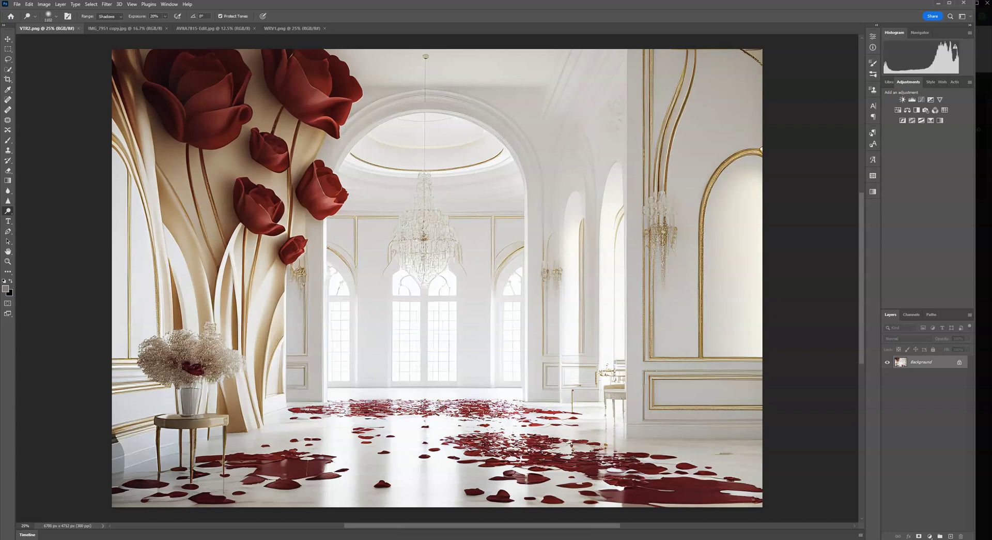
left_click(124, 28)
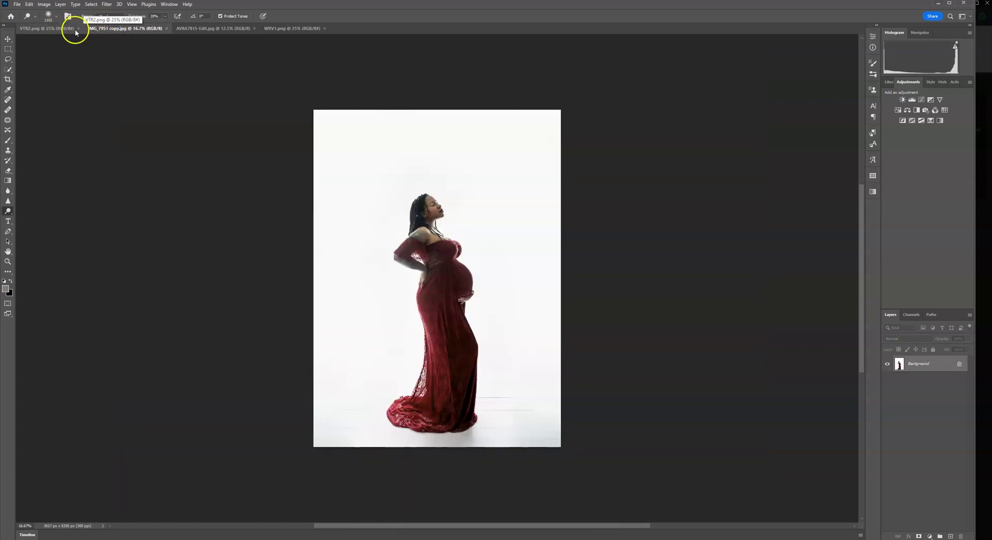
left_click(56, 29)
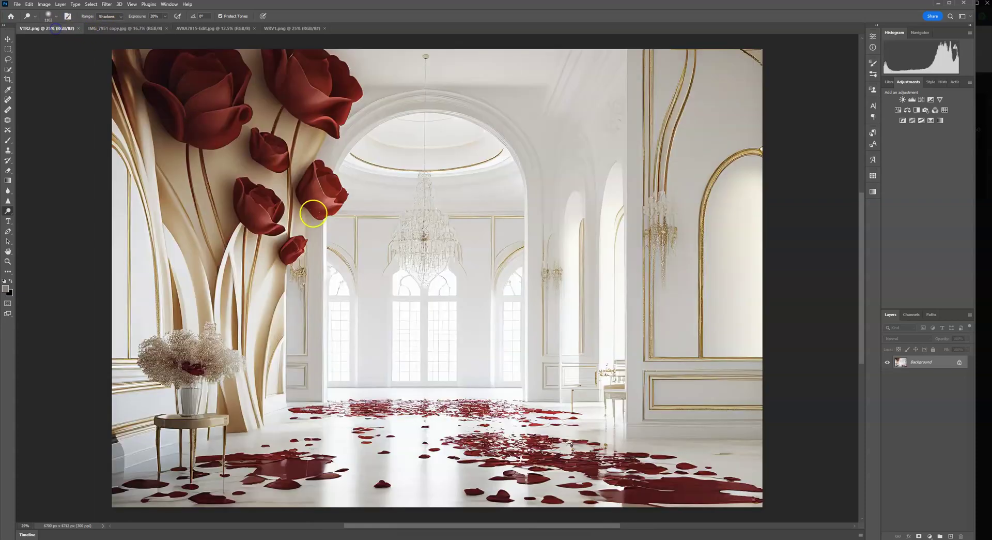
Step: Automatically select the woman in IMG_7951 copy.jpg with Select Subject
left_click(111, 30)
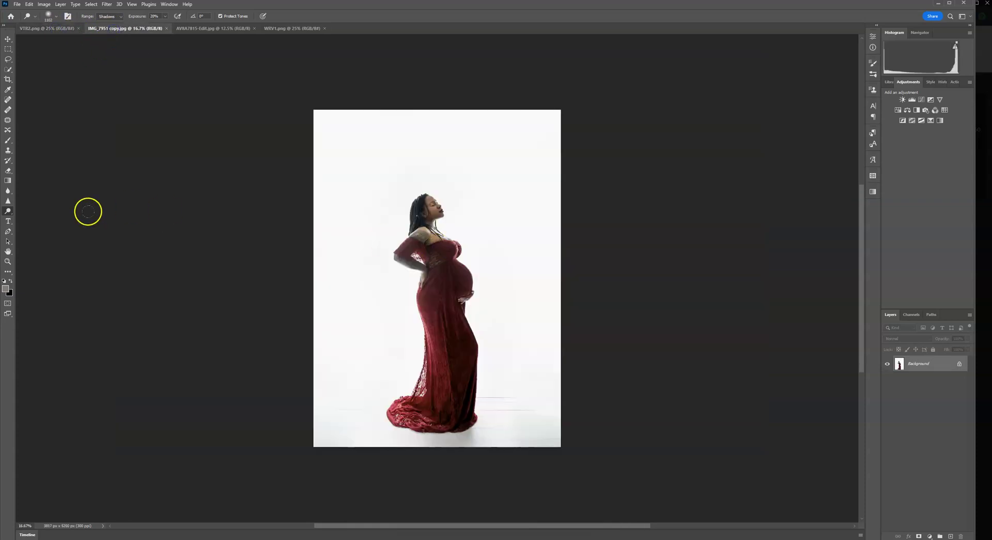
left_click(9, 70)
left_click(224, 17)
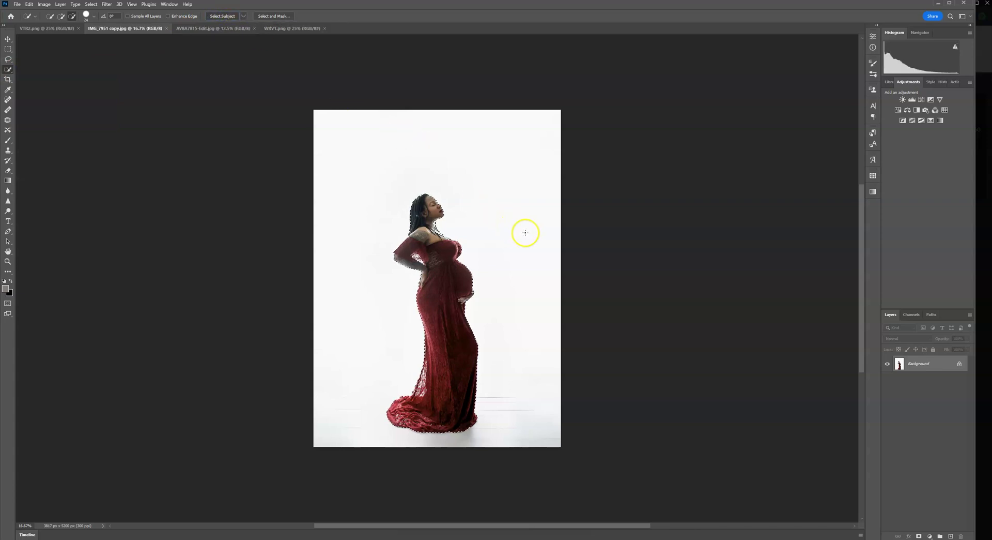
Step: Add the missed areas along the woman's chest, neck and loose braids to the selection with the Quick Selection tool
key("ctrl+plus")
key("ctrl+plus")
key("ctrl+plus")
key("ctrl+plus")
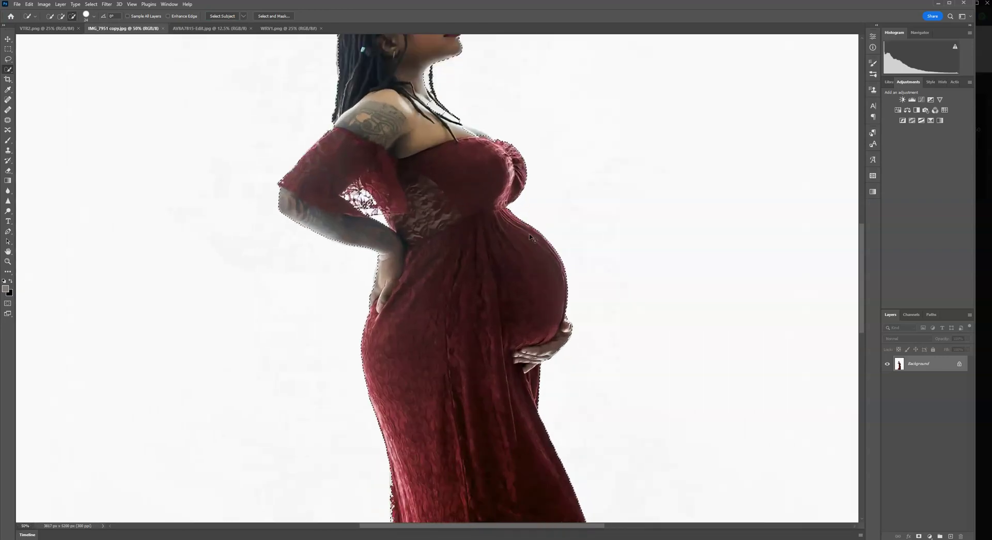
key("ctrl+plus")
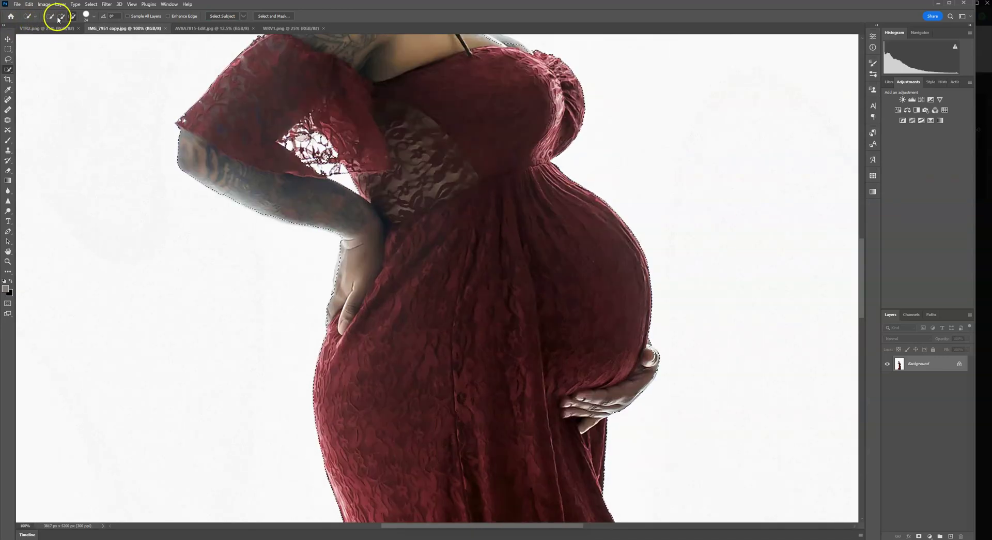
left_click_drag(467, 111, 443, 265)
left_click(454, 196)
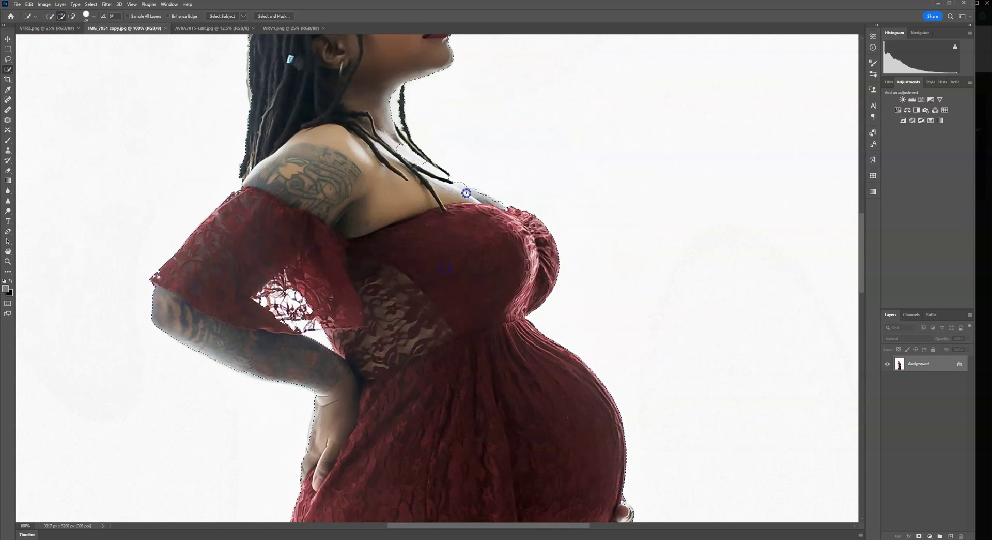
left_click(479, 221)
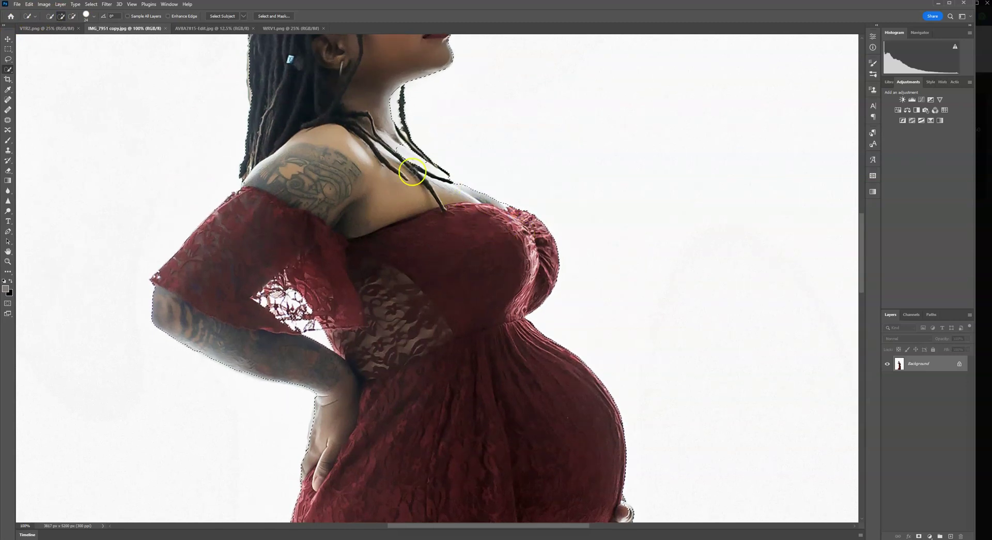
left_click_drag(400, 139, 405, 159)
left_click(391, 118)
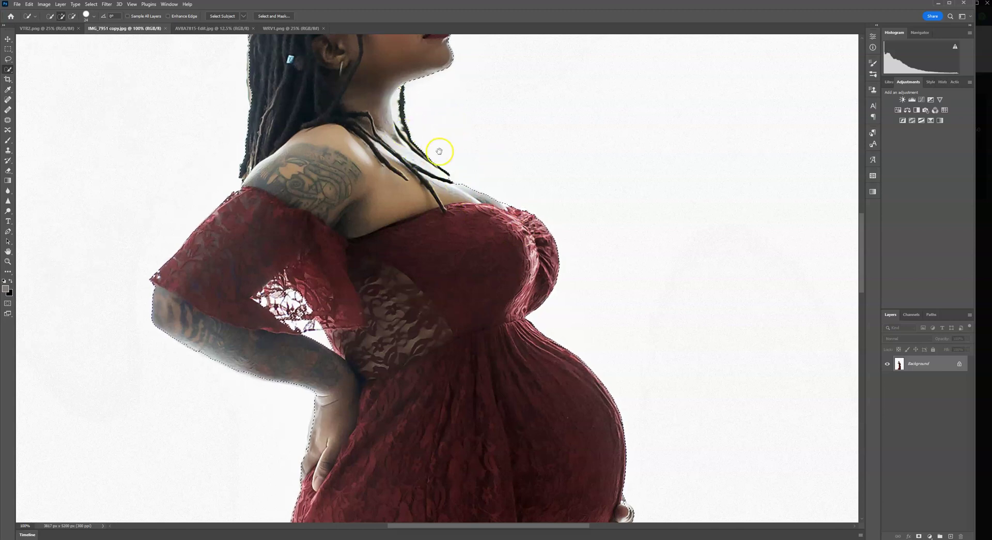
Step: Add the missed skin around the nose and upper lip, plus the face and hair, to the selection
scroll(443, 155, "up", 5)
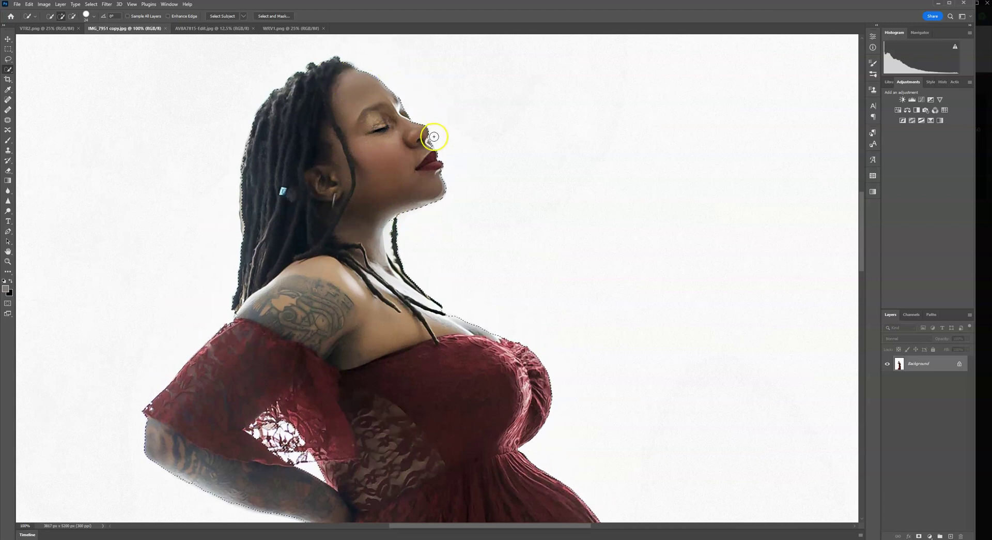
left_click(430, 149)
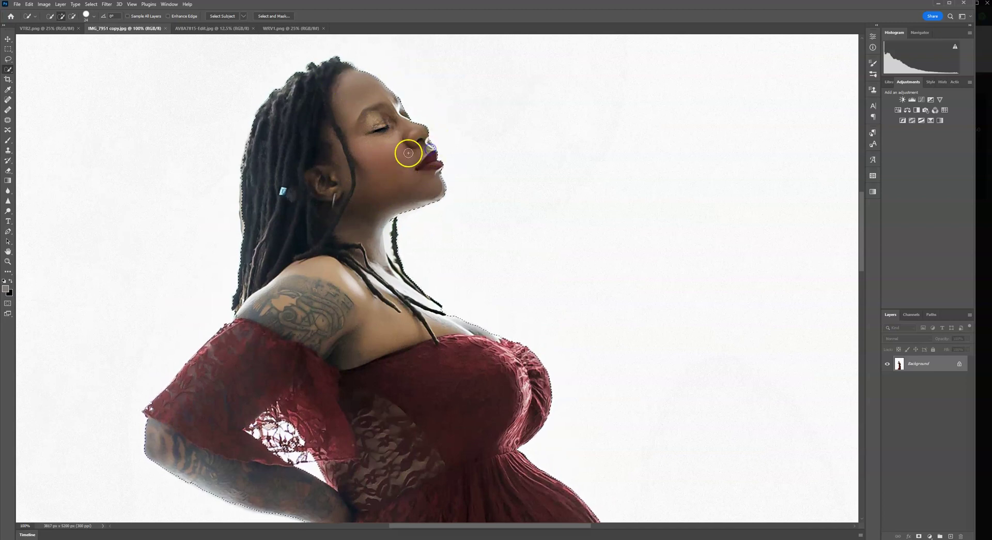
left_click(408, 124)
mouse_move(332, 192)
left_mouse_down()
mouse_move(253, 159)
mouse_move(244, 188)
mouse_move(251, 228)
left_mouse_up()
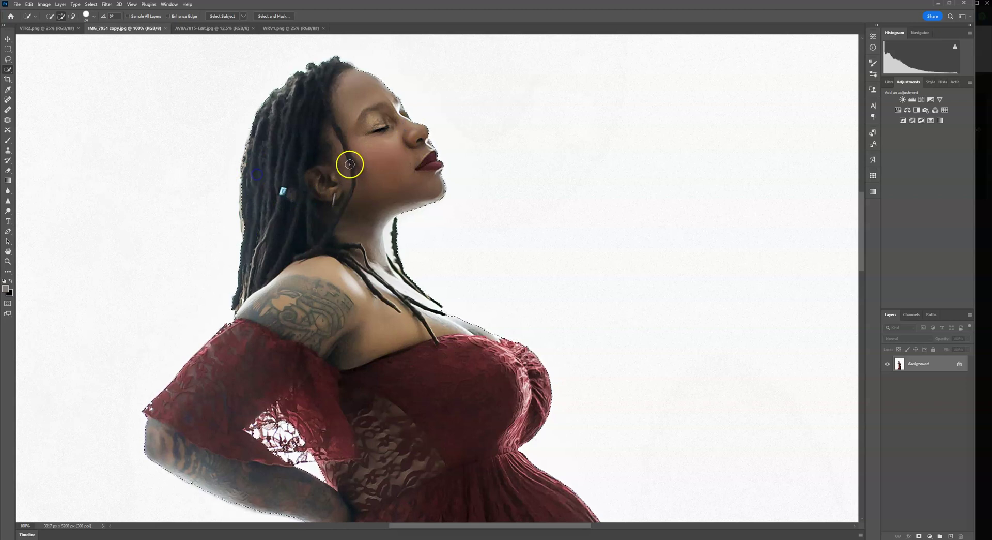
Step: Reduce the Quick Selection brush size and subtract the white gap between the bent arm and the waist from the selection
left_click_drag(283, 344, 299, 208)
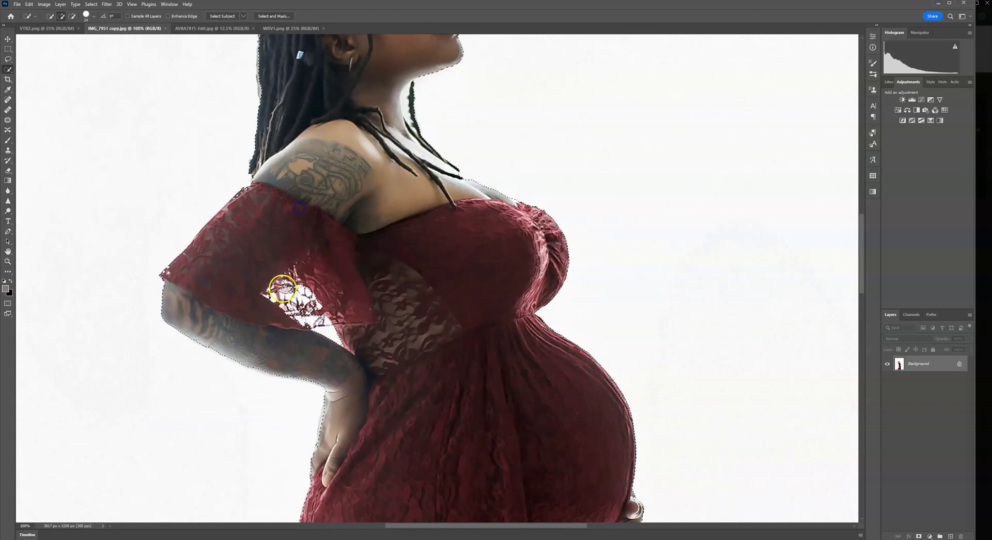
left_click(286, 301)
left_click_drag(306, 301, 317, 312)
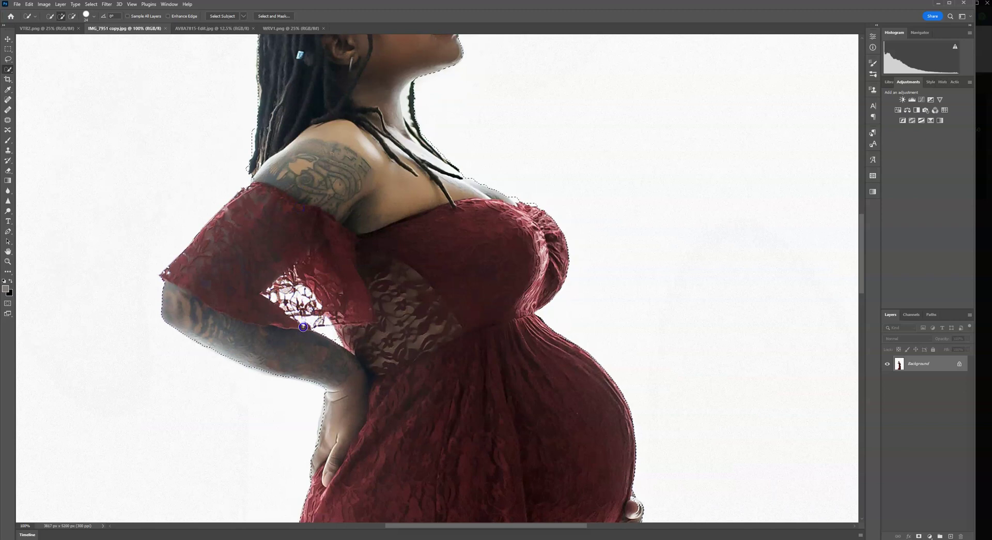
left_click(70, 16)
left_click(86, 18)
left_click(56, 37)
left_click(330, 339)
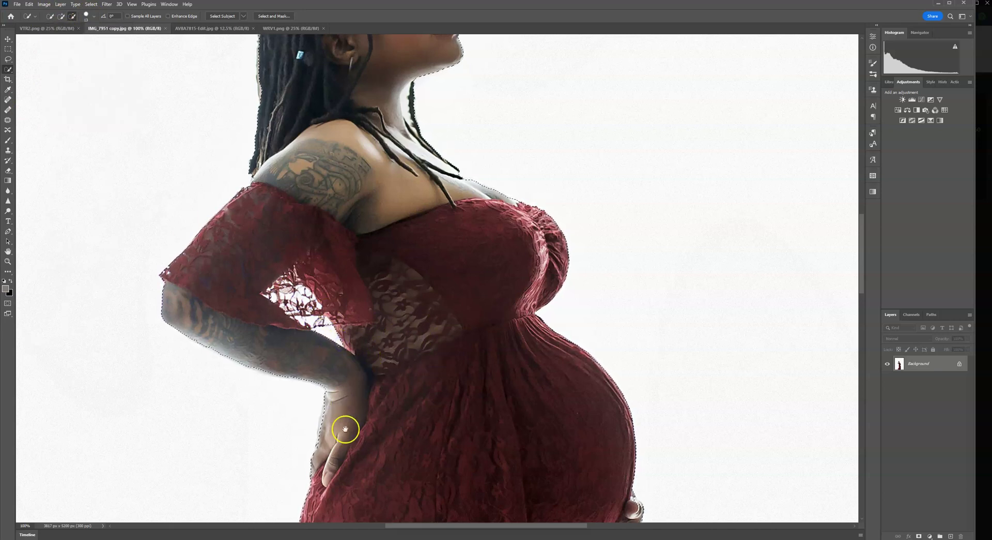
Step: Add the missed edge of the hand resting on the hip to the selection
left_click_drag(346, 429, 350, 290)
left_click(60, 16)
left_click(329, 275)
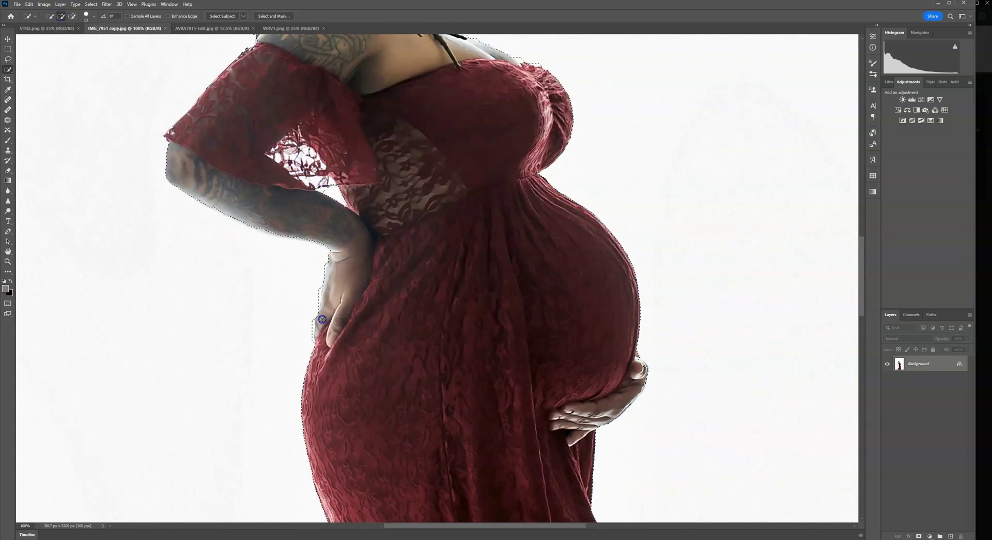
Step: Add the lace along the back edge of the gown and its train to the selection
left_click_drag(459, 412, 449, 240)
left_click_drag(467, 361, 420, 280)
left_click_drag(343, 264, 343, 291)
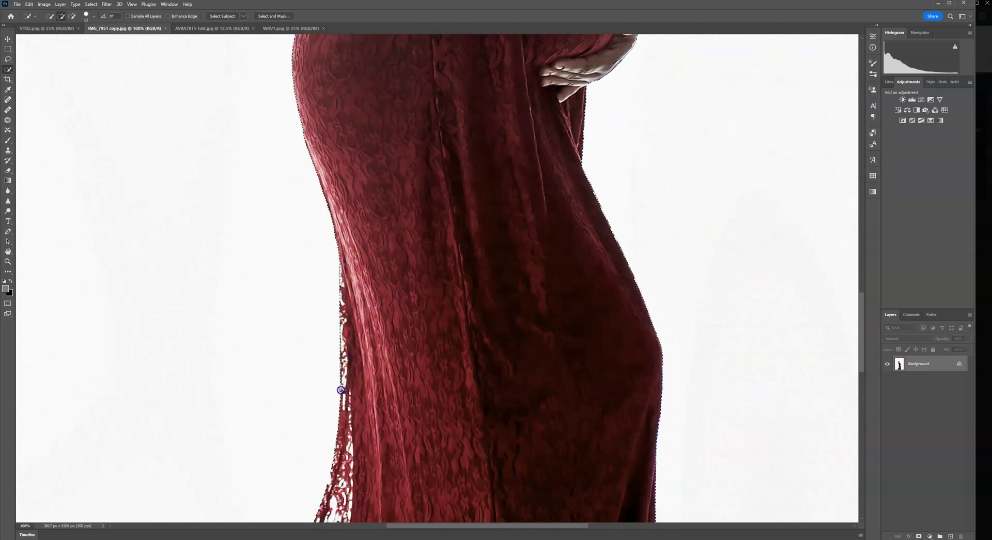
left_click_drag(395, 427, 392, 206)
left_click_drag(322, 396, 365, 264)
left_click_drag(238, 268, 217, 264)
Step: Add the missed edge of the hand supporting the belly to the selection and check the remaining outline
left_click_drag(603, 211, 527, 385)
left_click_drag(591, 147, 526, 356)
left_click_drag(496, 217, 516, 313)
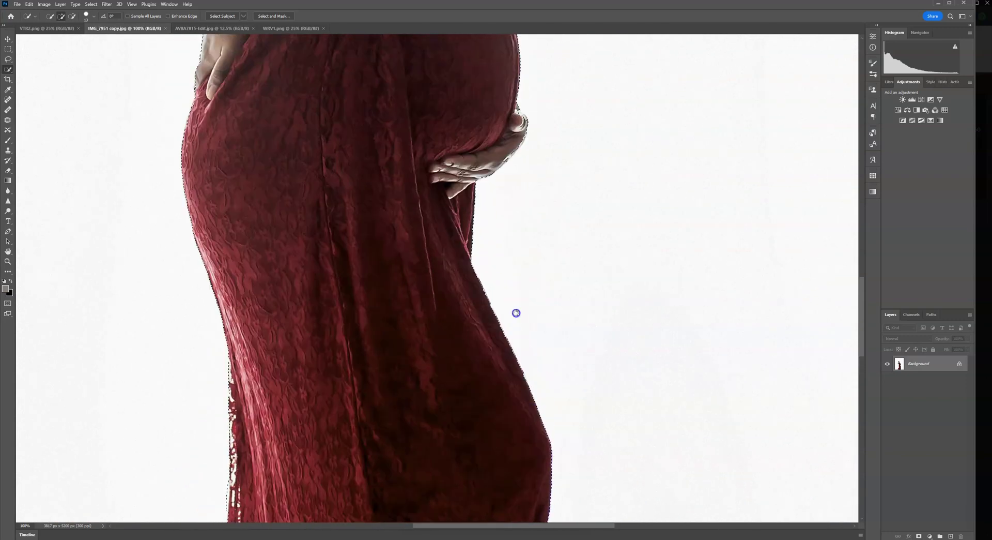
left_click(517, 113)
scroll(560, 300, "up", 10)
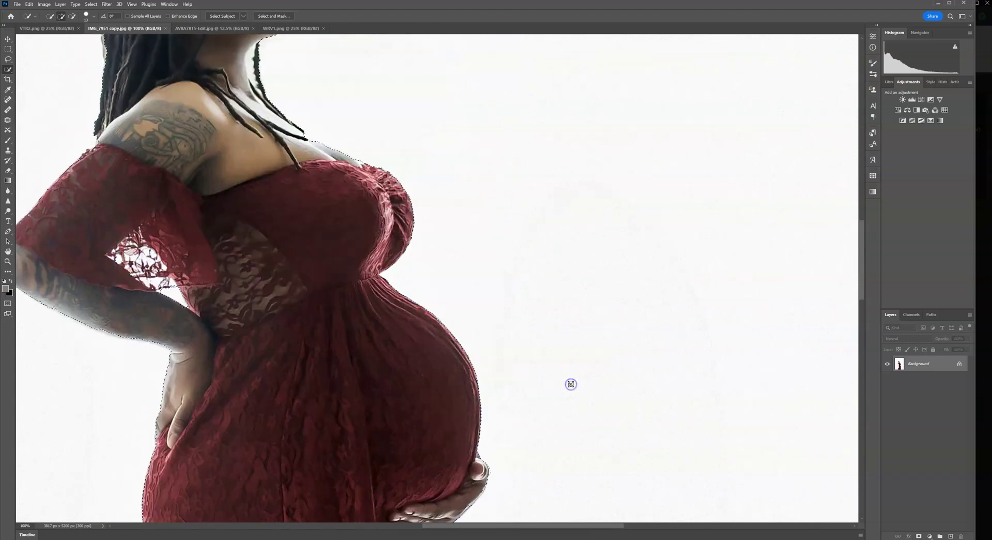
scroll(571, 383, "down", 5)
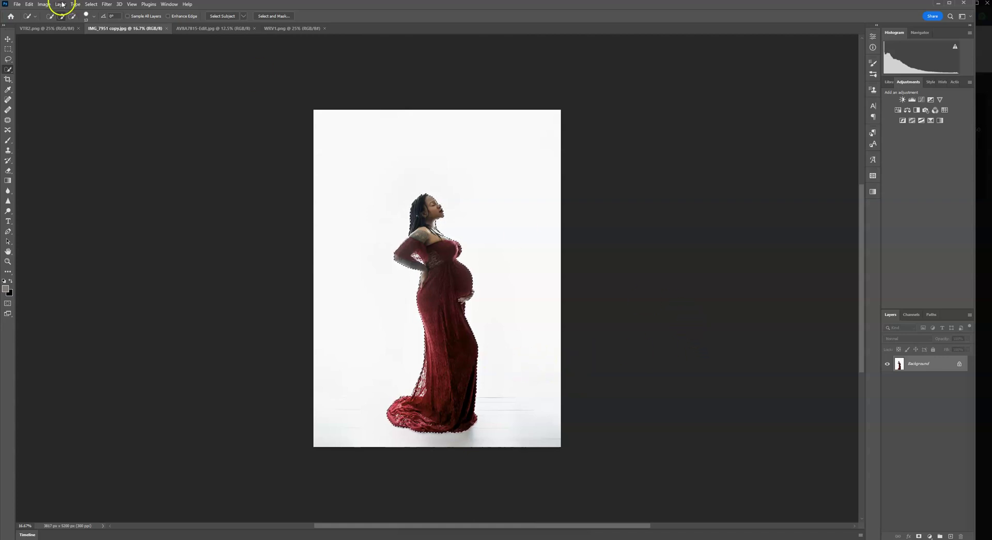
Step: Copy the selected woman and paste her into the VTR2.png rose hall backdrop
left_click(91, 4)
mouse_move(29, 4)
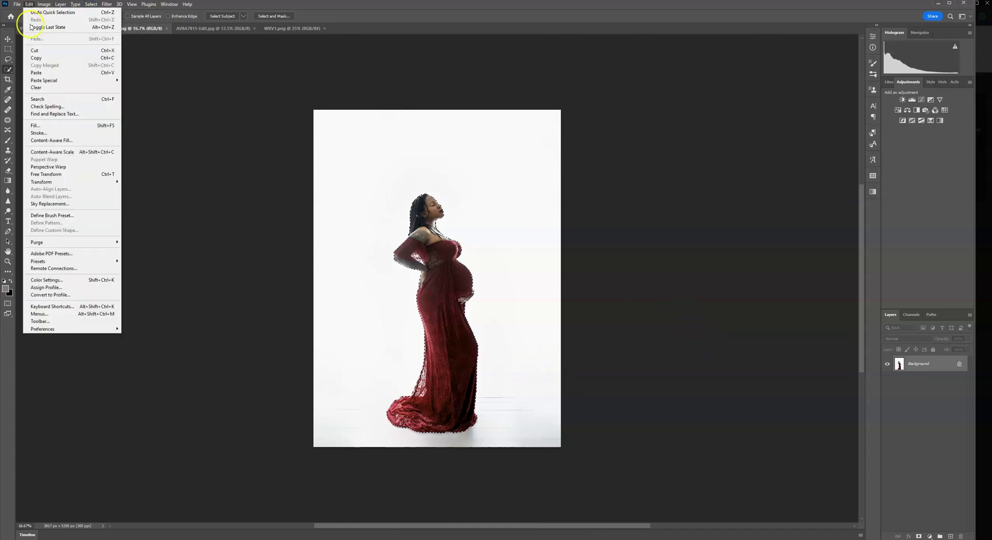
left_click(36, 57)
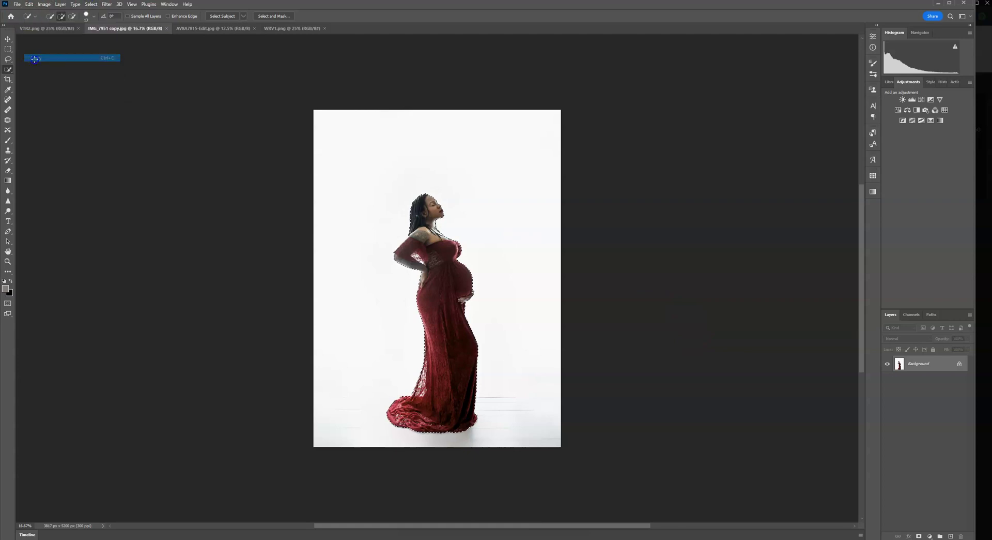
left_click(62, 30)
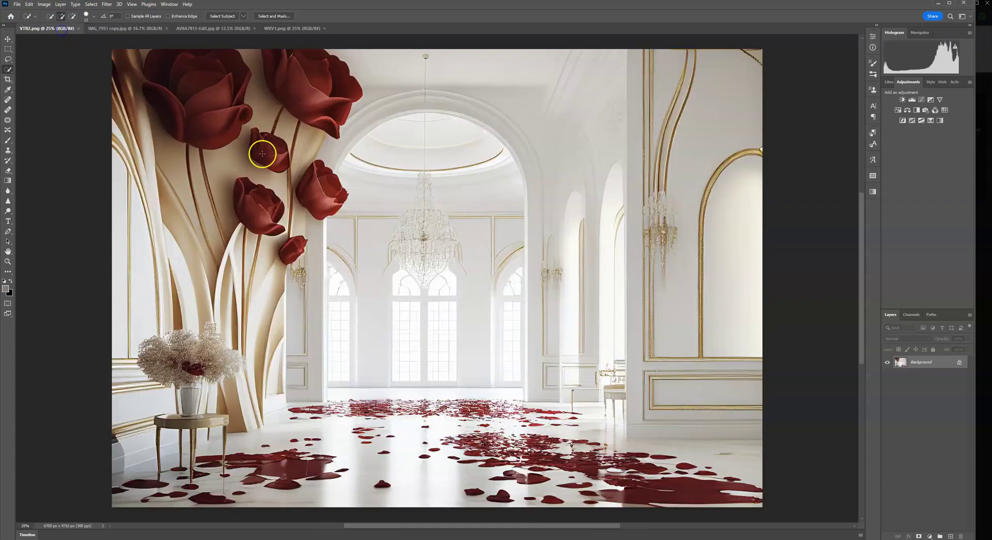
left_click(29, 4)
left_click(35, 72)
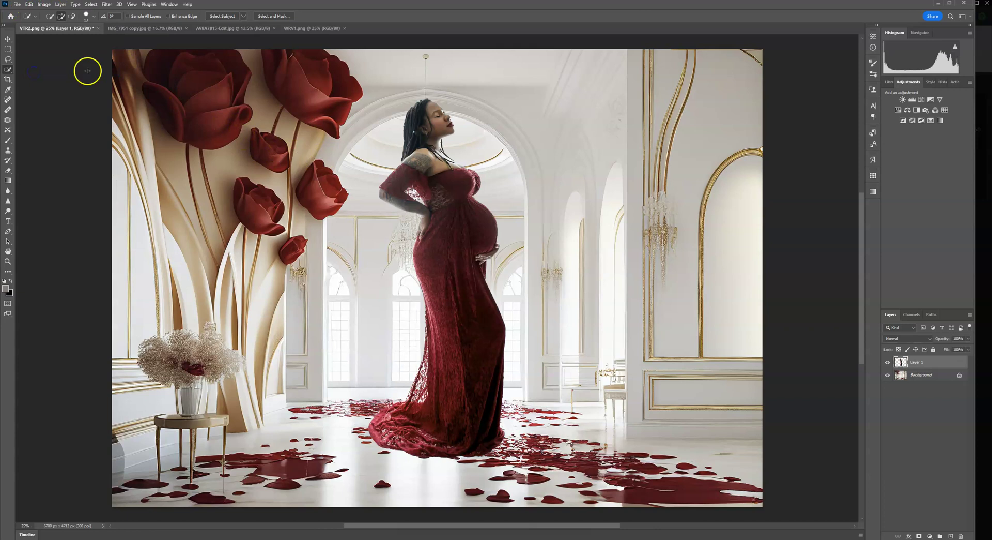
Step: Scale the pasted woman down to about 46% and stand her in the middle distance beneath the chandelier
key("ctrl+t")
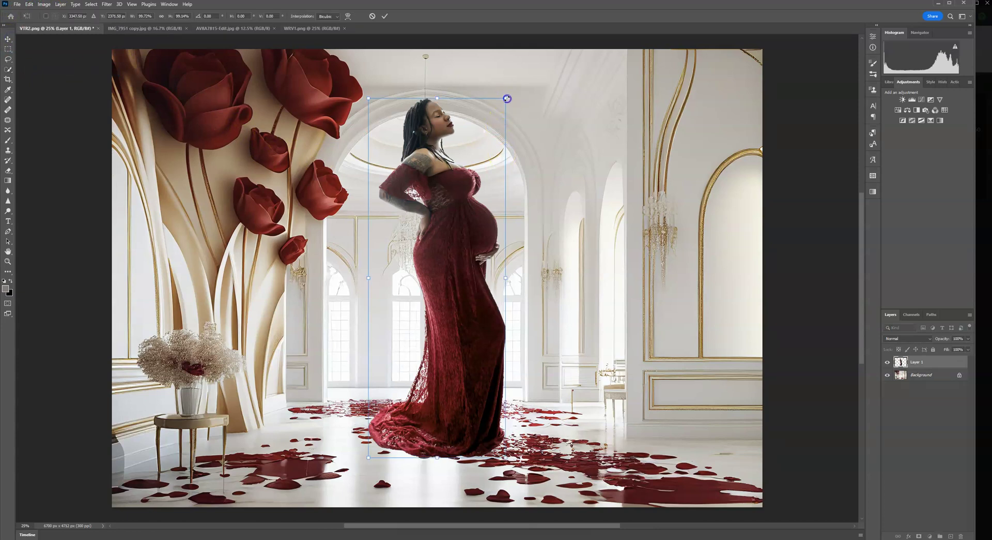
left_click_drag(507, 100, 444, 238)
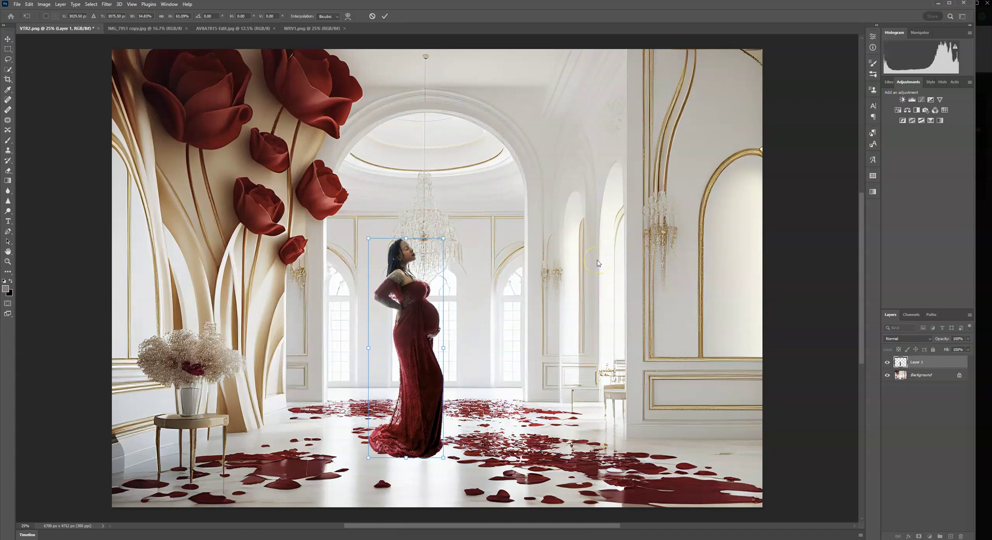
left_click_drag(444, 237, 447, 244)
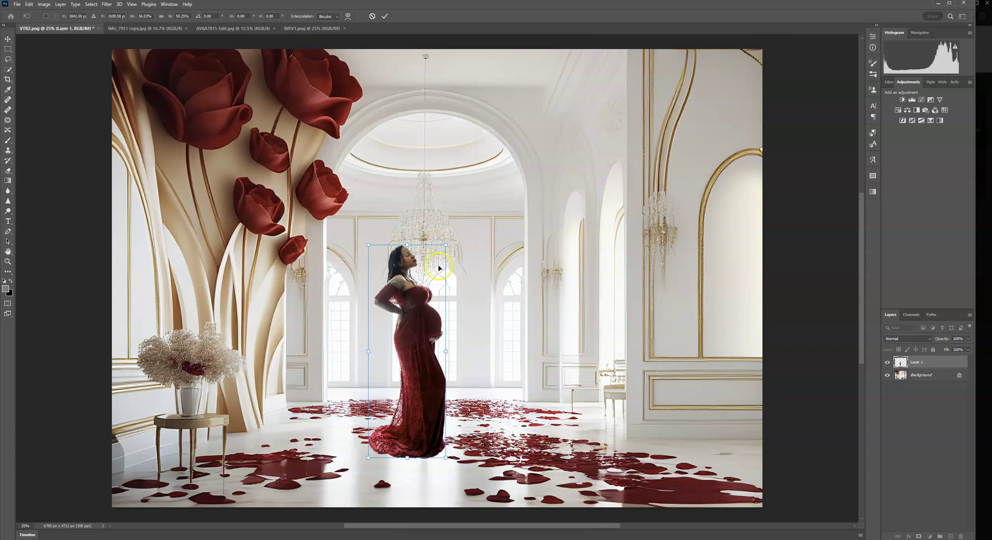
mouse_move(446, 247)
left_mouse_down()
mouse_move(445, 318)
mouse_move(487, 228)
mouse_move(481, 215)
mouse_move(456, 286)
left_mouse_up()
mouse_move(409, 380)
left_mouse_down()
mouse_move(415, 308)
mouse_move(421, 336)
left_mouse_up()
left_click(441, 300)
left_click_drag(462, 239, 450, 278)
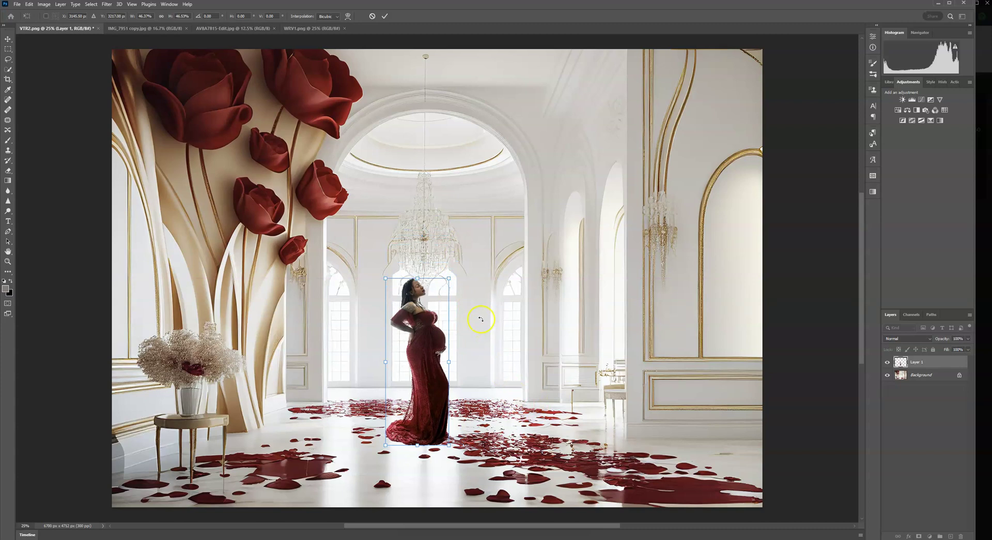
Step: Enlarge the woman to about 71% width and 74% height and place her closer to the foreground of the hall
left_click_drag(439, 305, 485, 247)
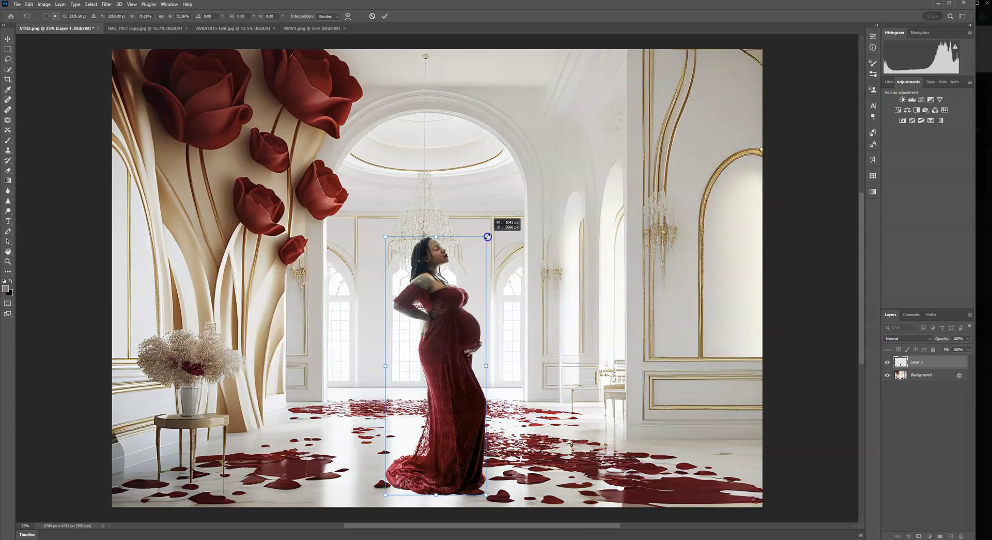
left_click_drag(487, 237, 484, 224)
left_click_drag(472, 259, 465, 258)
left_click_drag(479, 223, 479, 227)
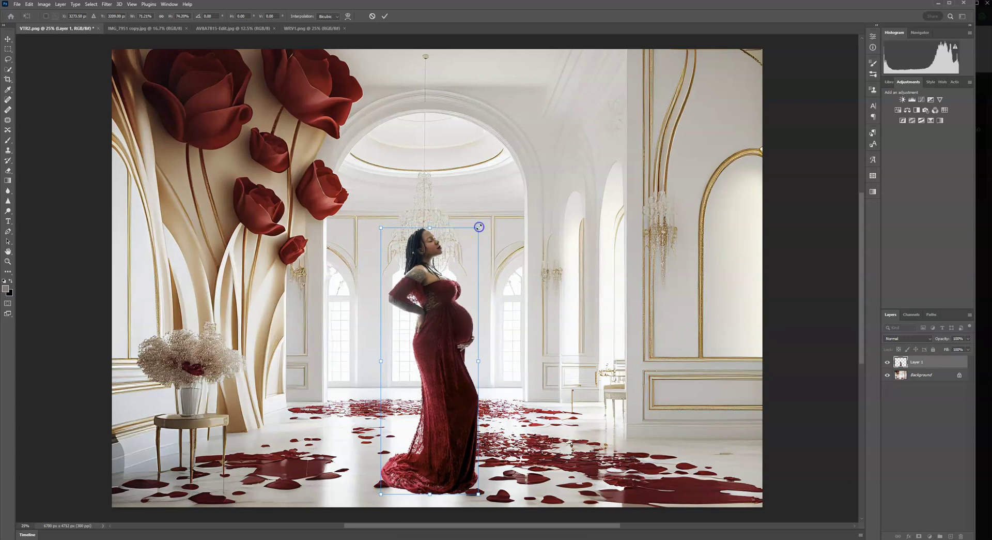
left_click(385, 16)
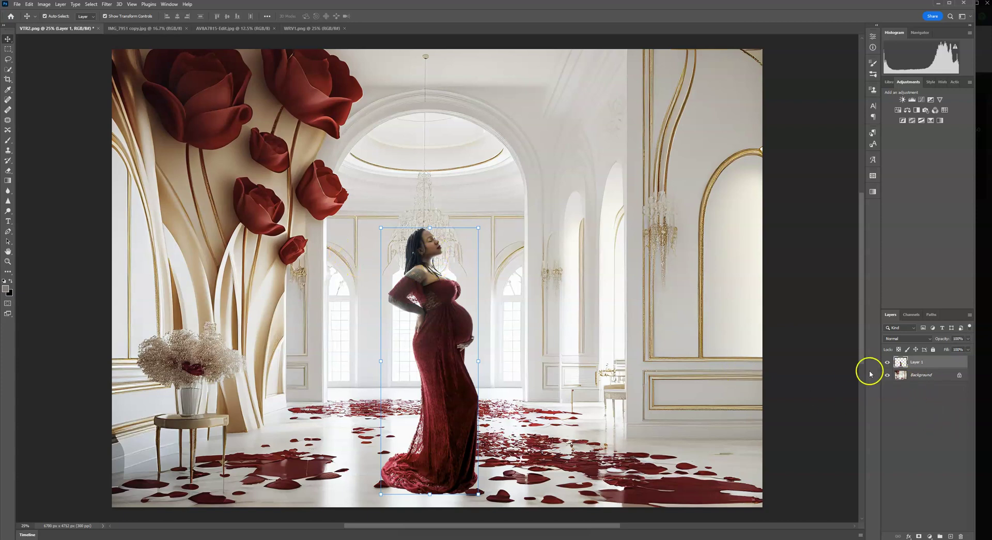
Step: Duplicate the Background layer and apply a Gaussian Blur with a 5-pixel radius to the copy
left_click(915, 375)
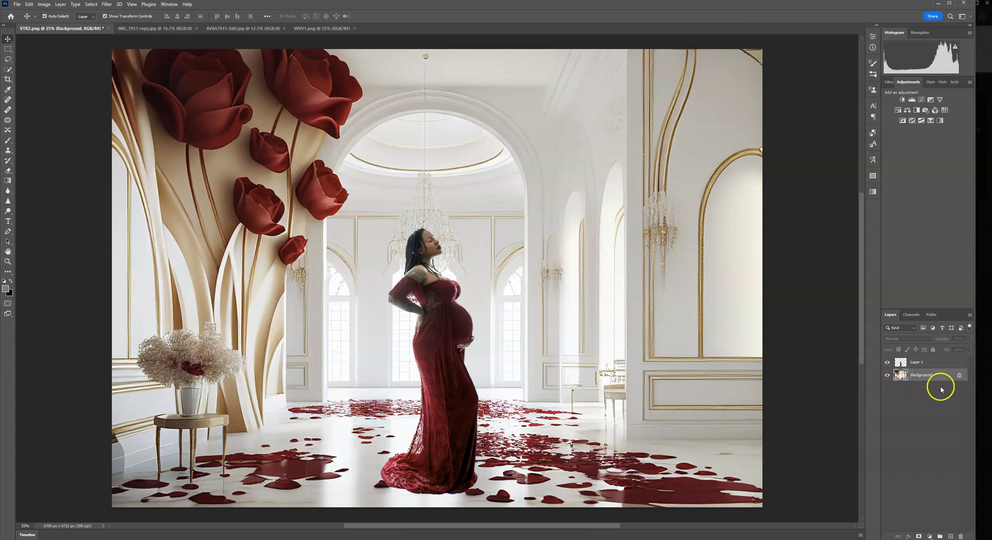
left_click_drag(946, 379, 951, 536)
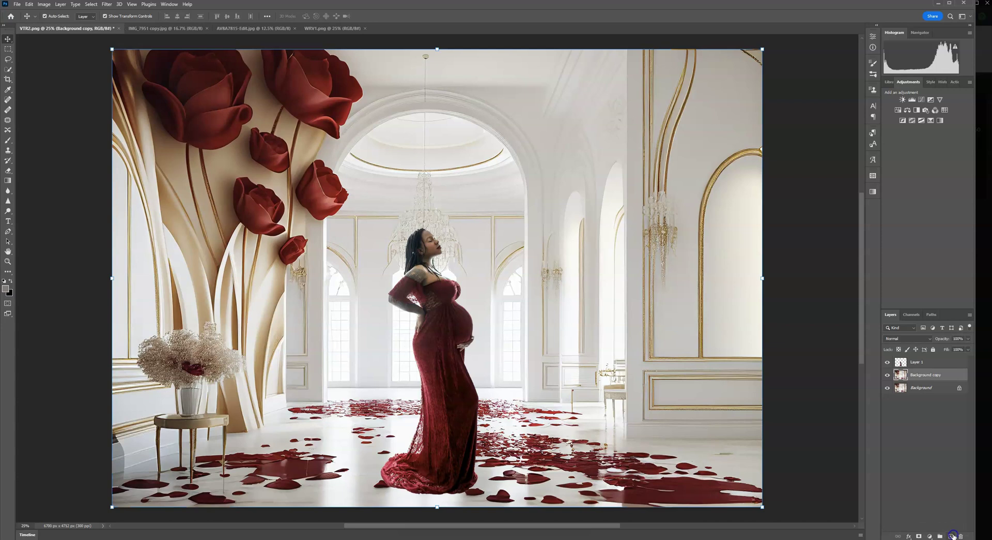
left_click(107, 5)
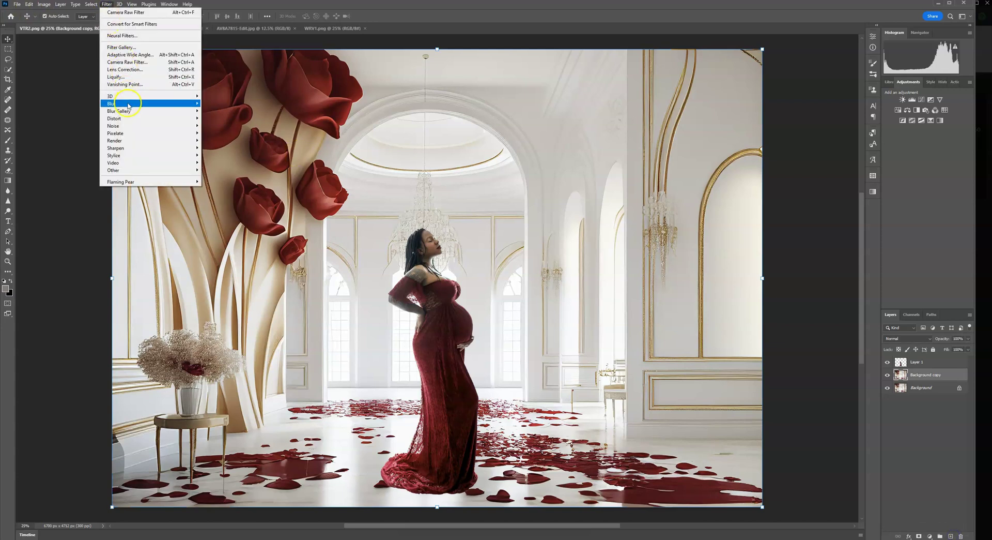
mouse_move(136, 104)
left_click(229, 134)
left_click(506, 158)
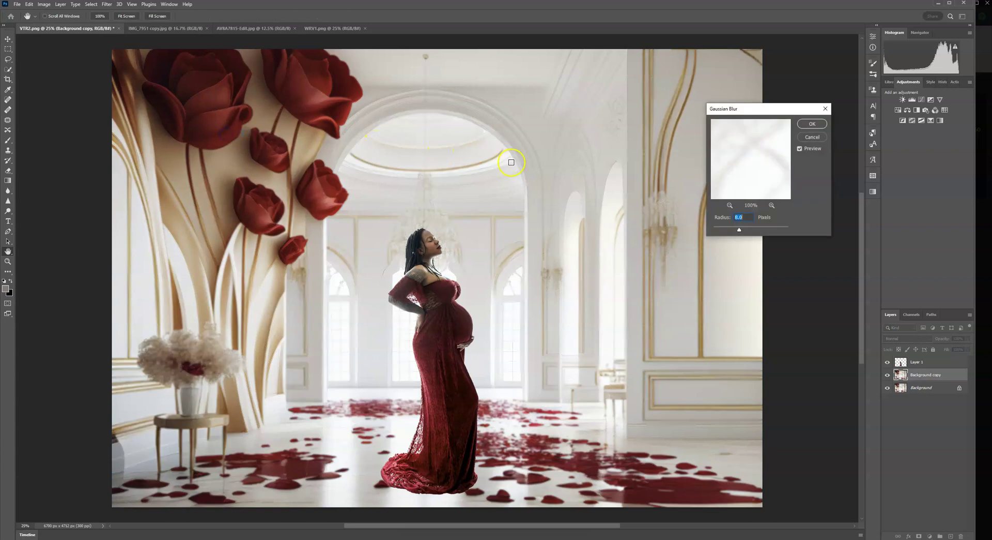
left_click_drag(739, 229, 733, 230)
left_click(733, 230)
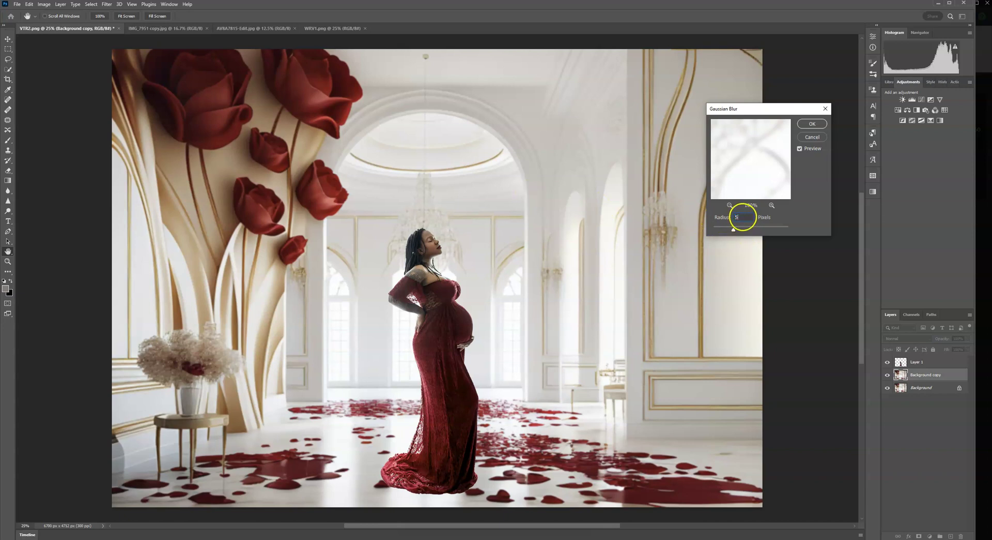
left_click(812, 123)
key("v")
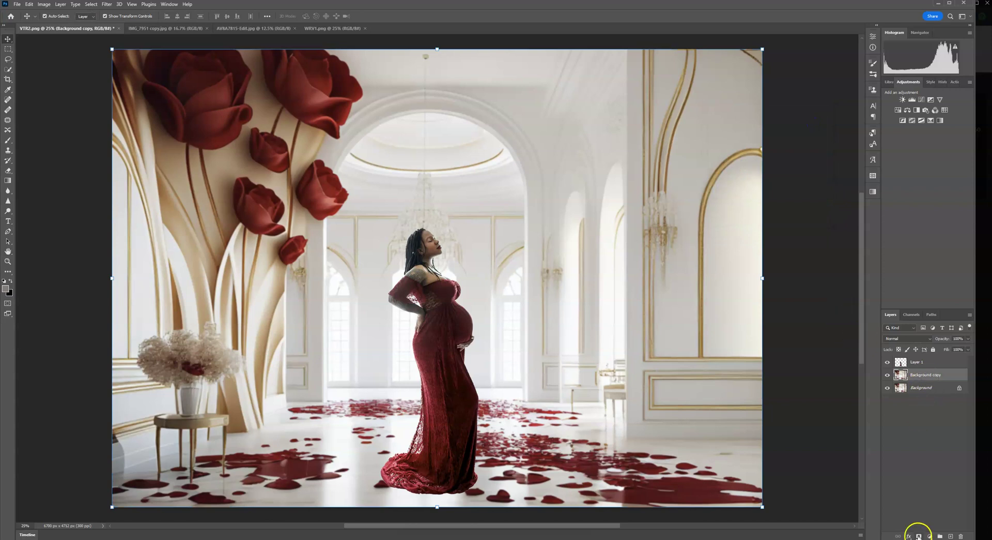
Step: Mask the blur off the foreground floor and flower table in black, and merge the blurred copy with the Background layer
left_click(919, 535)
left_click(8, 140)
left_click(179, 16)
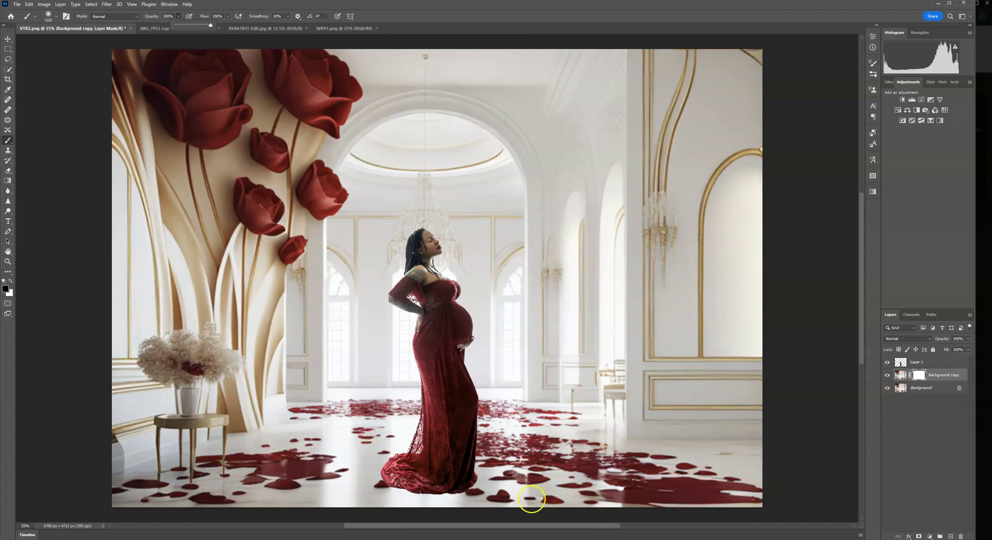
left_click(98, 472)
left_click_drag(227, 473, 835, 474)
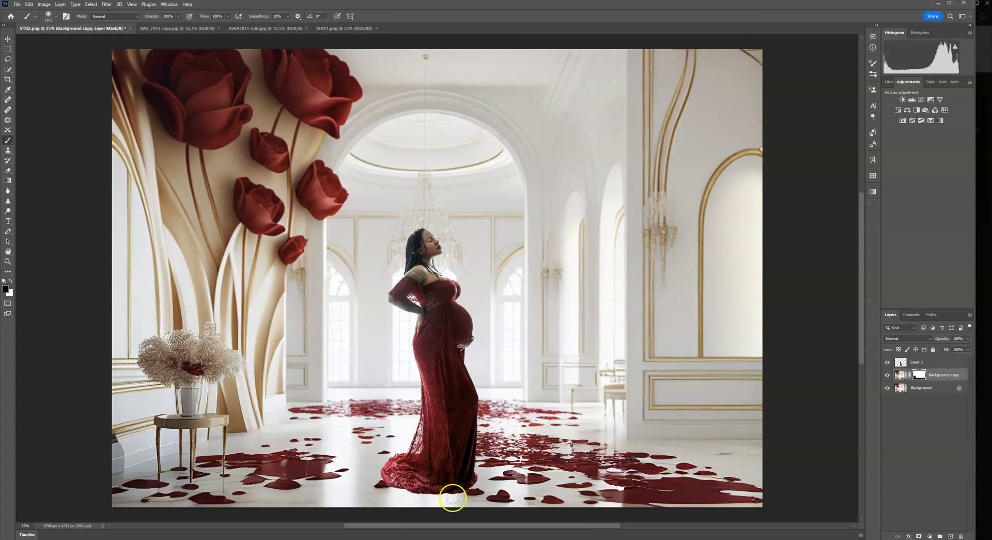
right_click(931, 389)
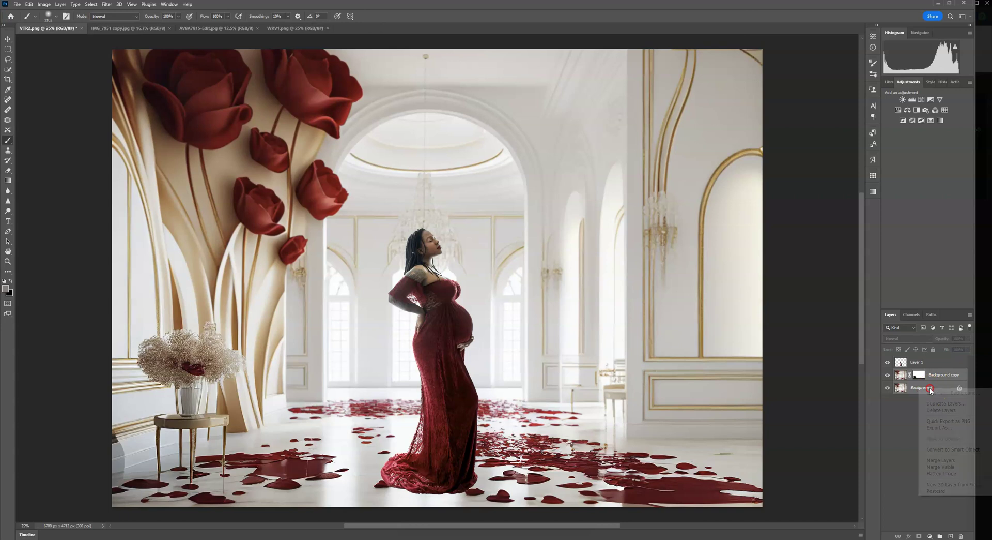
left_click(941, 460)
Step: Add an empty layer in Multiply mode between the Background and the woman
left_click_drag(940, 375, 951, 536)
left_click_drag(944, 378, 961, 535)
left_click(950, 536)
left_click(900, 339)
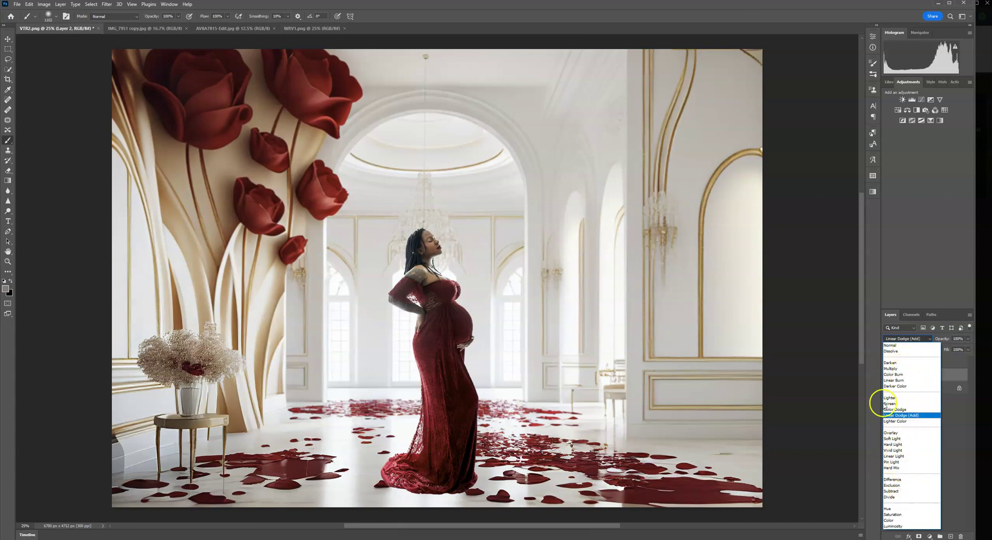
left_click(892, 368)
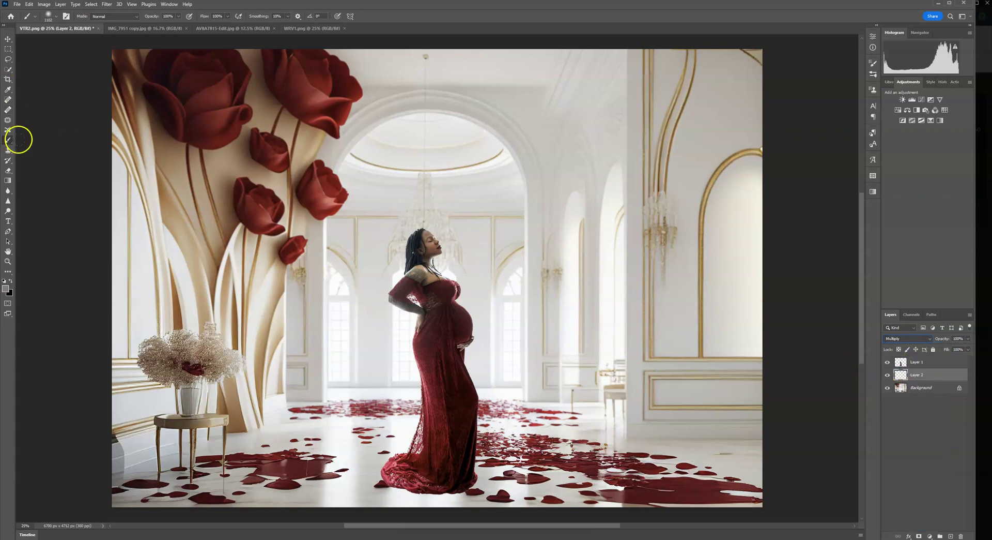
Step: Configure a smaller soft round brush of about 291 px with 10% opacity
left_click(134, 23)
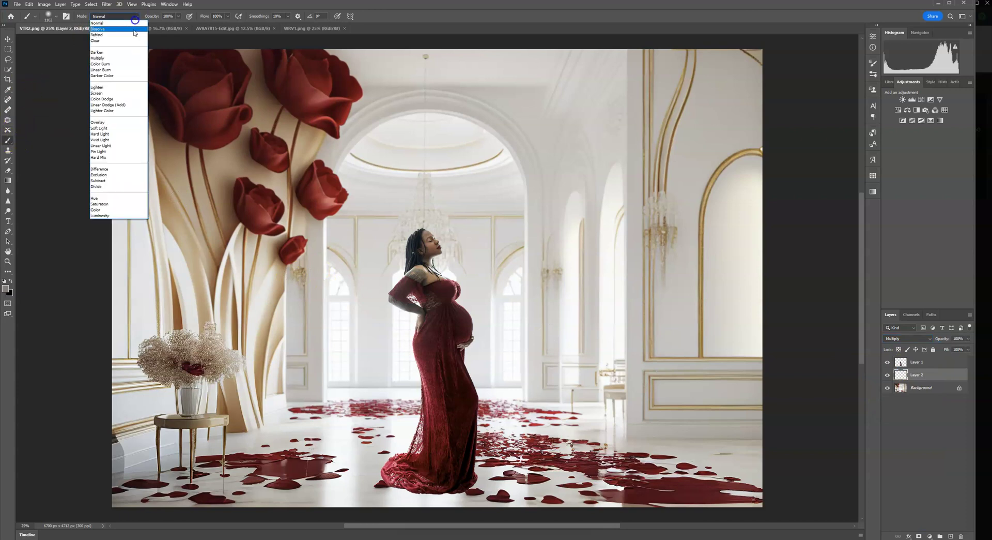
left_click(176, 17)
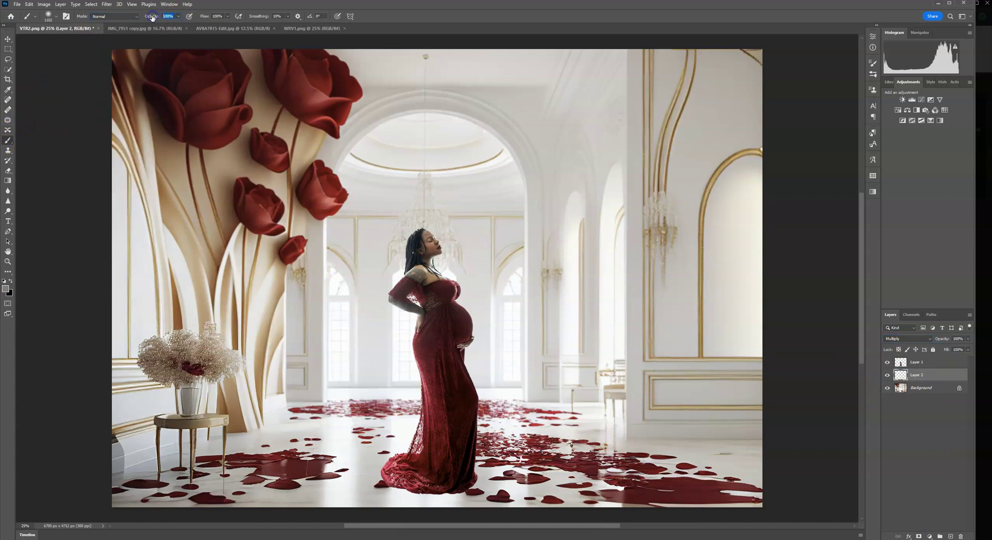
left_click(54, 18)
left_click(85, 41)
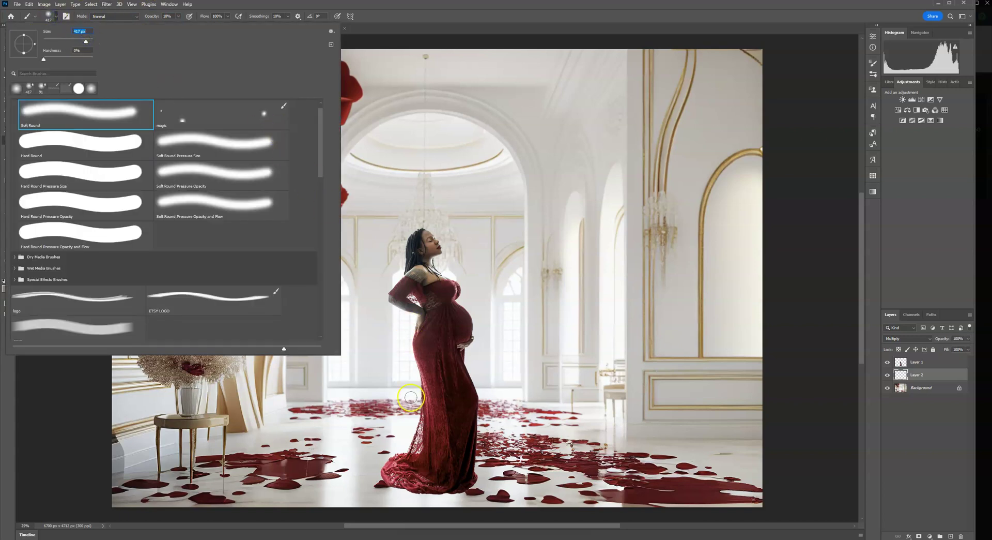
left_click_drag(86, 41, 83, 41)
left_click(478, 19)
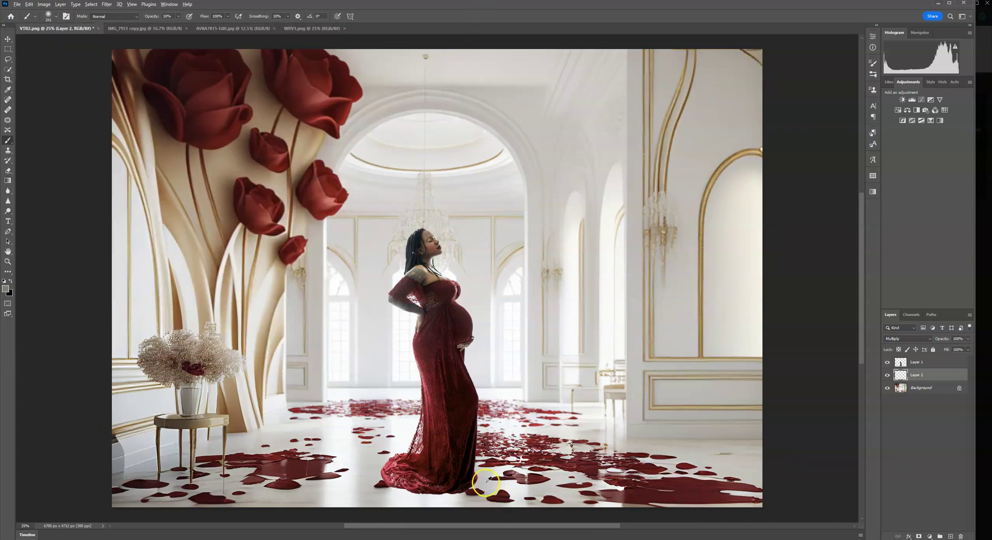
Step: Paint a faint grey shadow on the floor along the hem and train of the gown
left_click(545, 490, "alt")
mouse_move(421, 490)
left_mouse_down()
mouse_move(450, 489)
mouse_move(419, 489)
left_mouse_up()
left_click(430, 485)
mouse_move(407, 464)
left_mouse_down()
mouse_move(406, 500)
mouse_move(411, 481)
left_mouse_up()
left_click(11, 138)
left_click(410, 473)
left_click(918, 360)
left_click(720, 393)
left_click(414, 479)
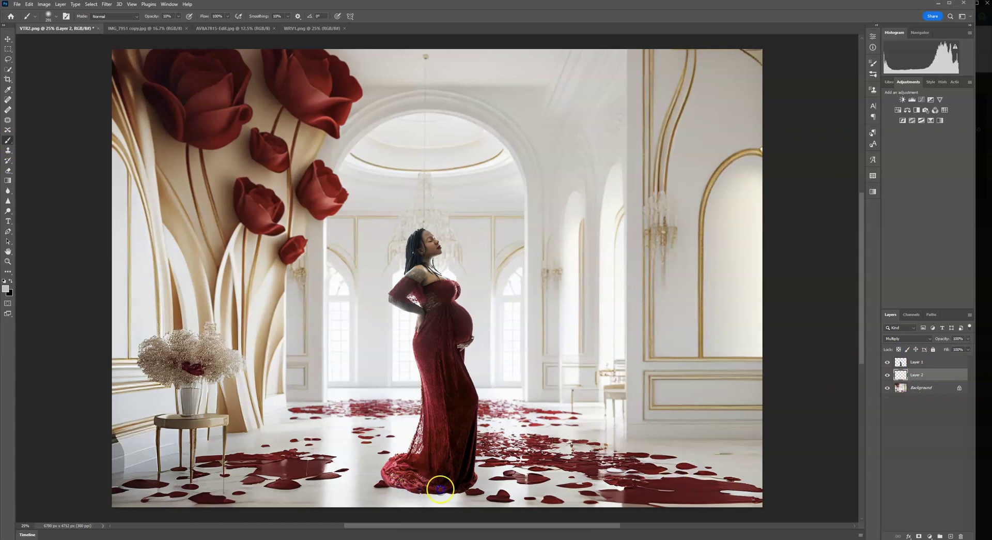
Step: Raise the brush opacity to 72% and strengthen the shadow beneath both ends of the gown's hem
left_click(178, 16)
left_click(401, 490)
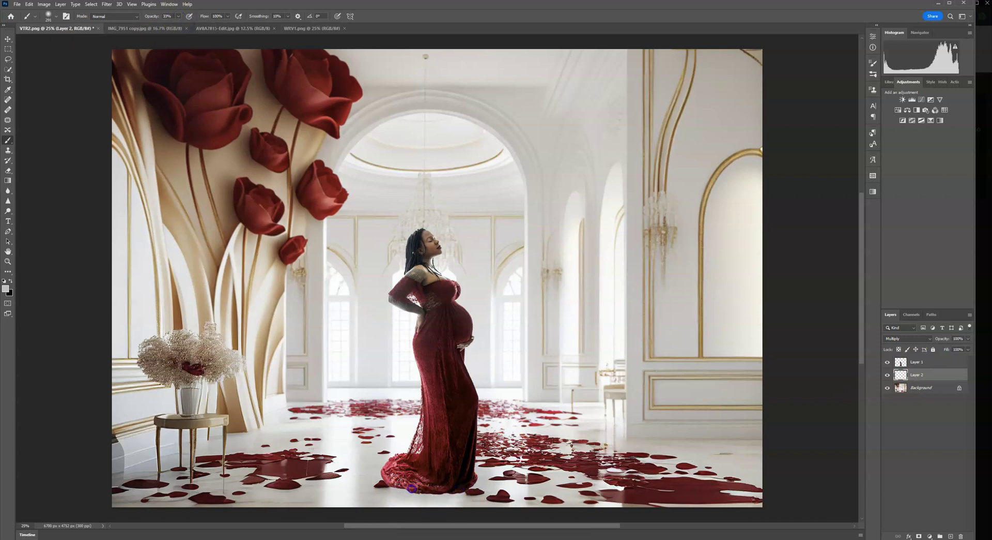
left_click(178, 16)
left_click(192, 25)
left_click(394, 488)
left_click(474, 485)
left_click(468, 484)
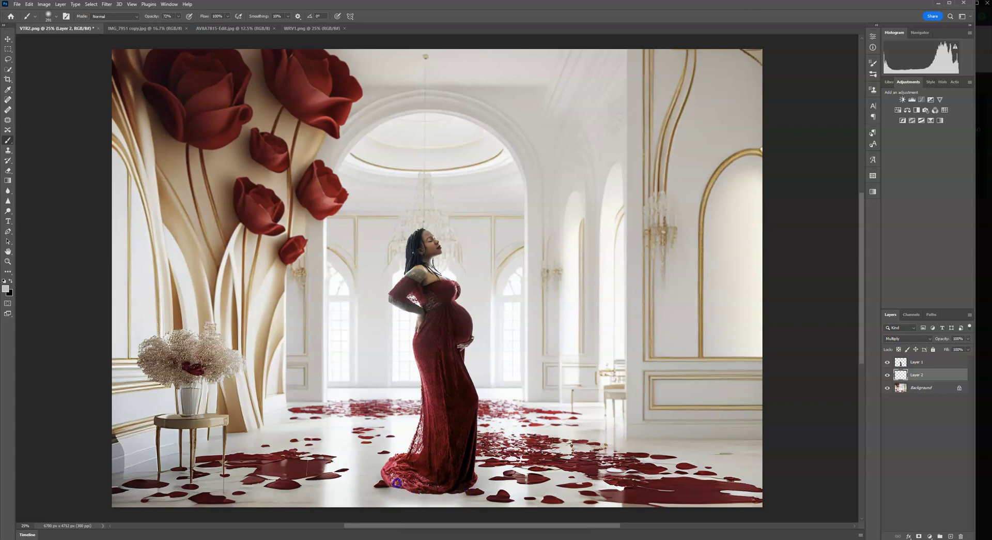
Step: Paint the hem shadow with a darker grey foreground colour and add a layer mask to the shadow layer
left_click(178, 16)
left_click(404, 487)
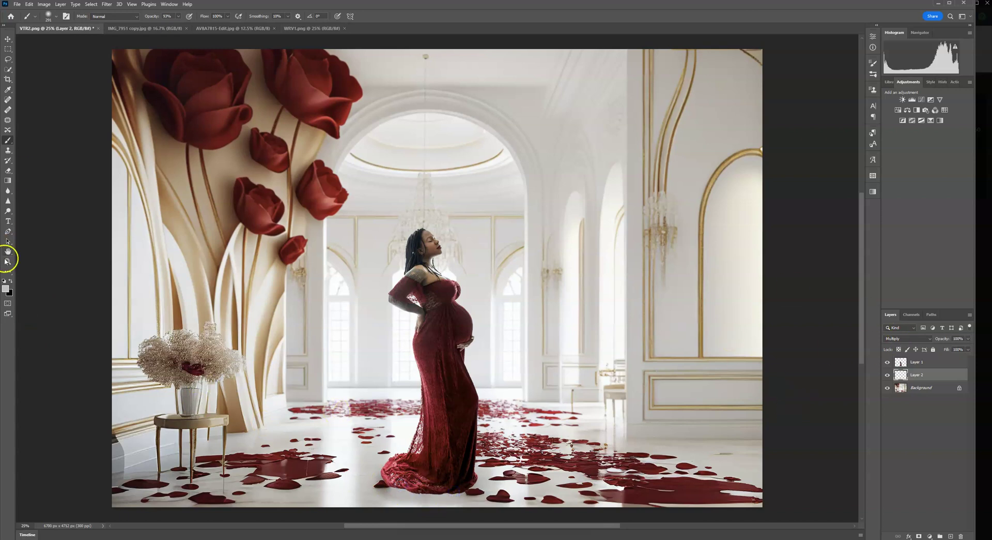
left_click(5, 288)
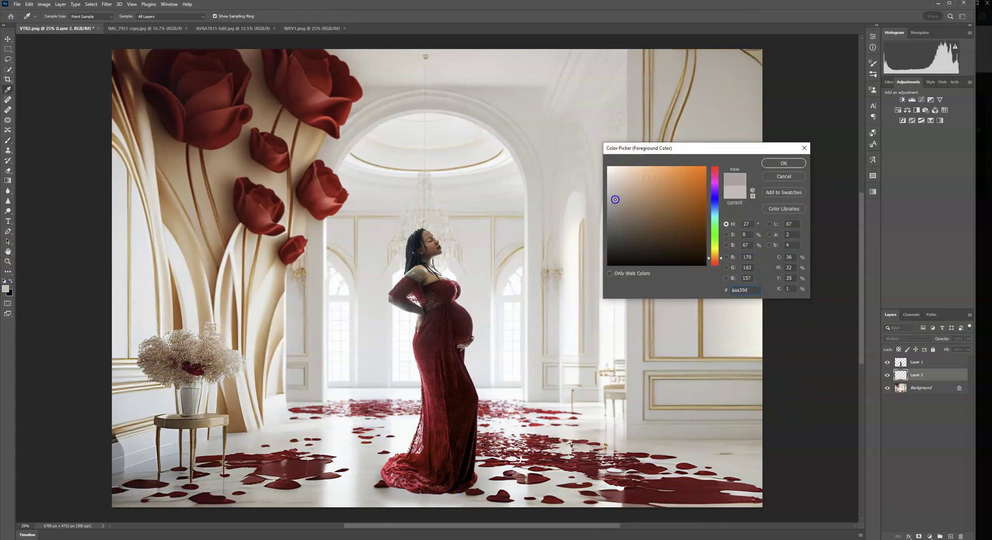
left_click(783, 164)
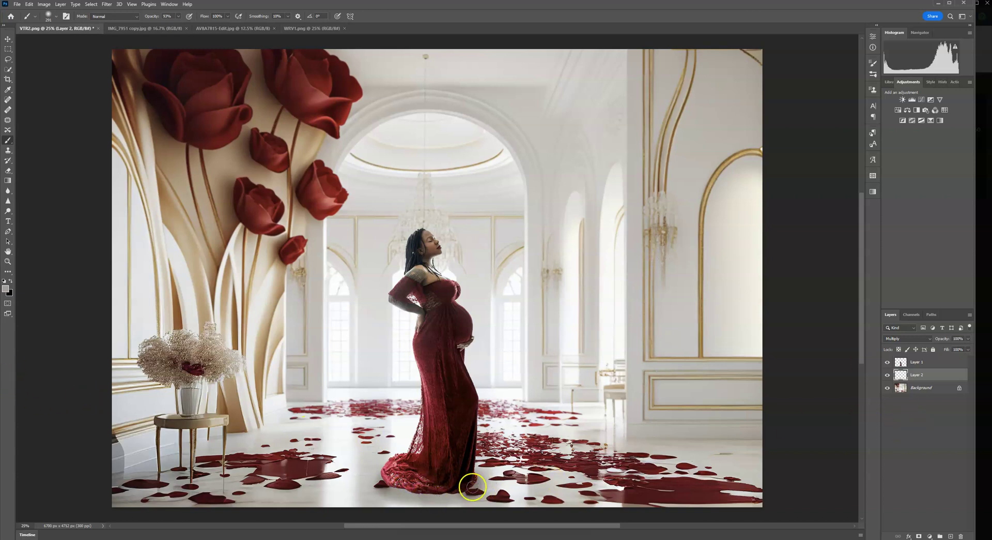
left_click(919, 535)
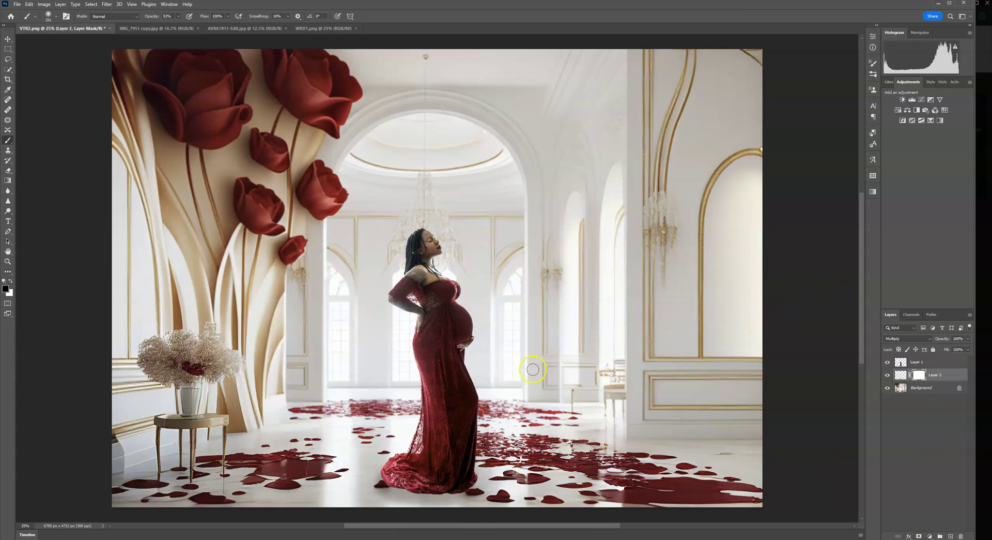
left_click(924, 362)
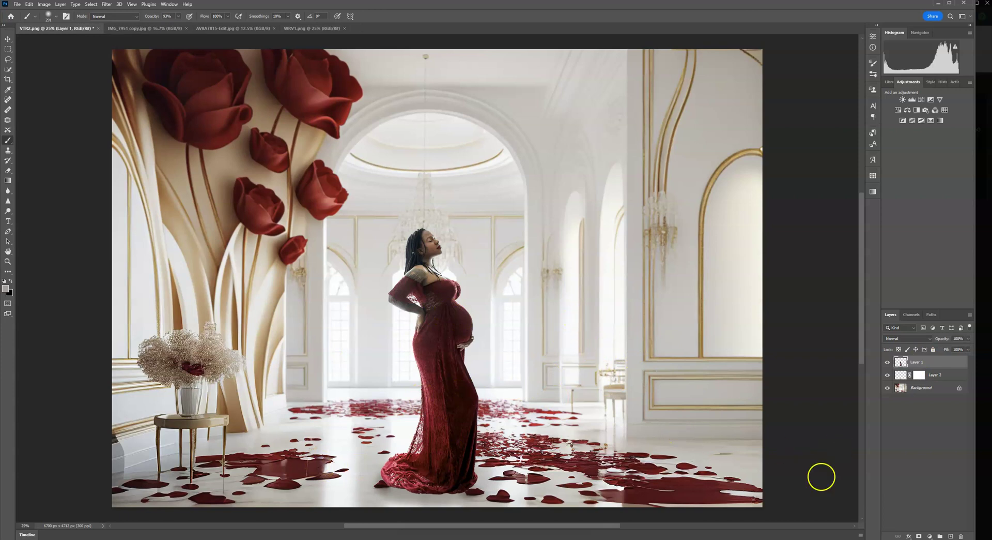
Step: Revert VTR2.png to its opening state in the history and paste the cut-out woman again
left_click(944, 83)
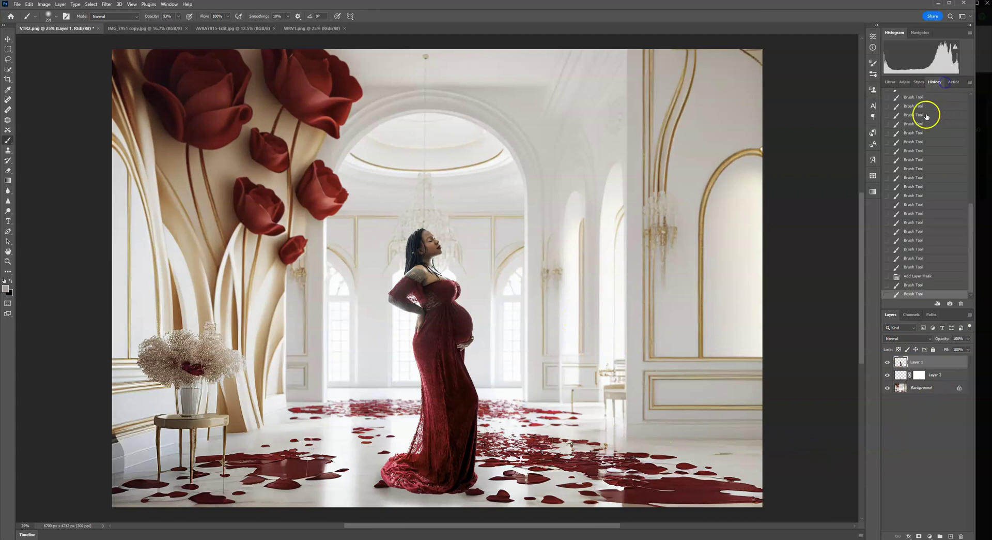
left_click_drag(969, 231, 970, 123)
left_click(951, 96)
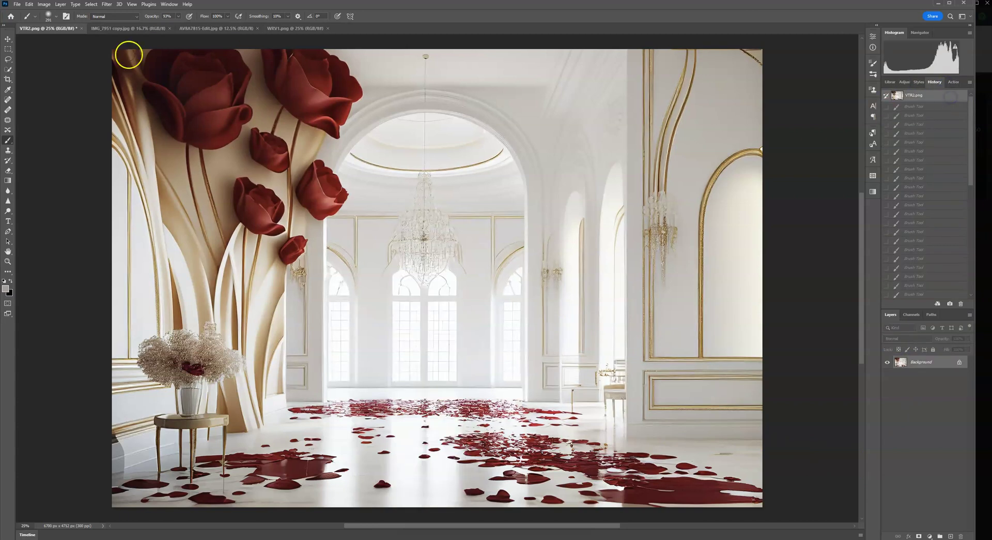
left_click(29, 5)
left_click(41, 80)
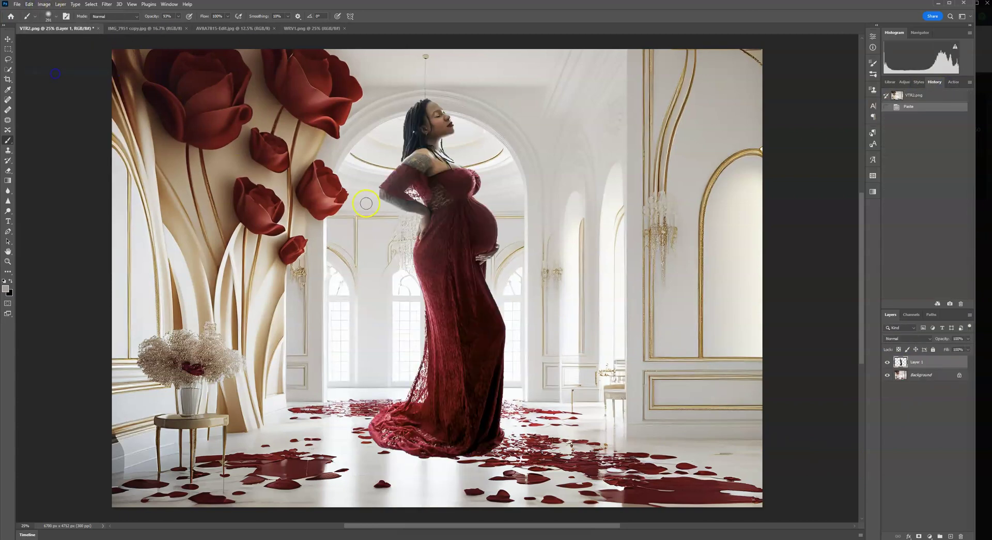
Step: Scale the pasted woman down to less than half size and stand her on the petal-strewn floor beneath the chandelier
left_click(7, 39)
key("ctrl+t")
left_click_drag(505, 102, 440, 278)
left_click_drag(397, 355, 417, 334)
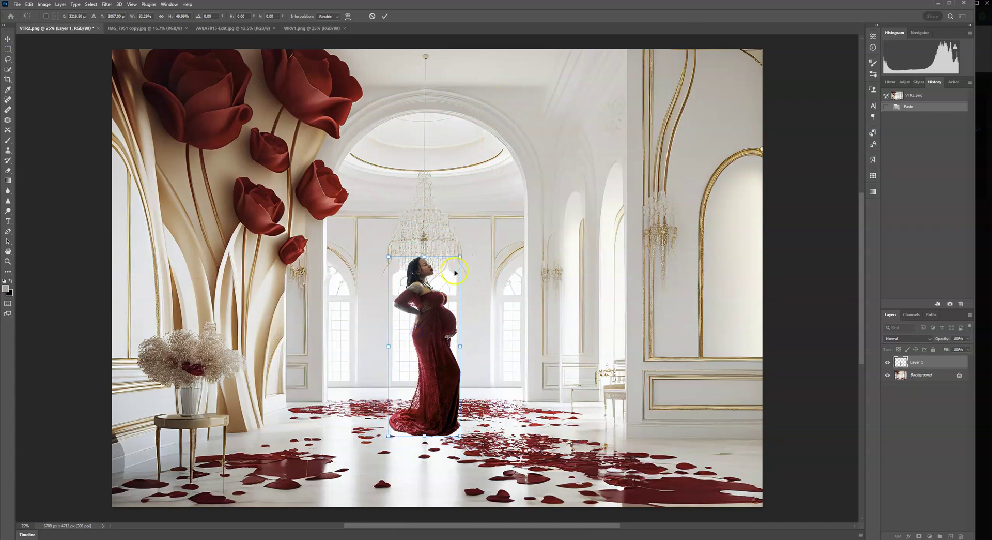
left_click_drag(459, 258, 452, 268)
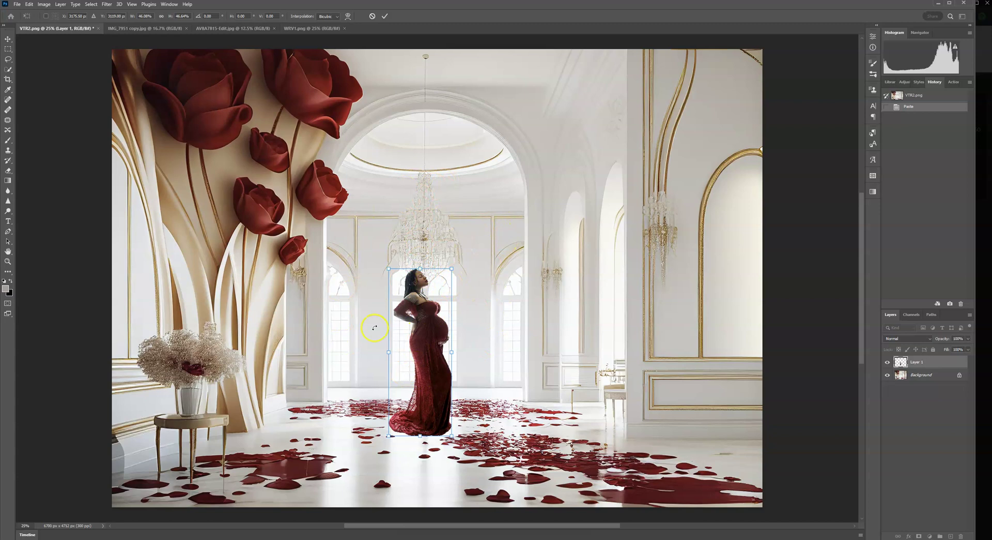
left_click_drag(453, 270, 449, 272)
left_click(528, 236)
left_click(76, 152)
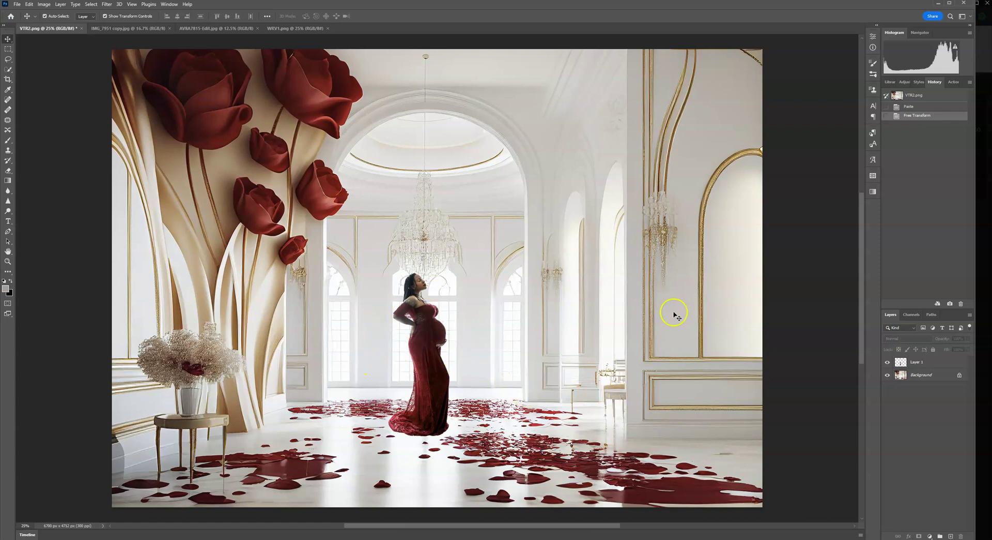
left_click(435, 327)
left_click_drag(453, 271, 453, 267)
left_click(385, 16)
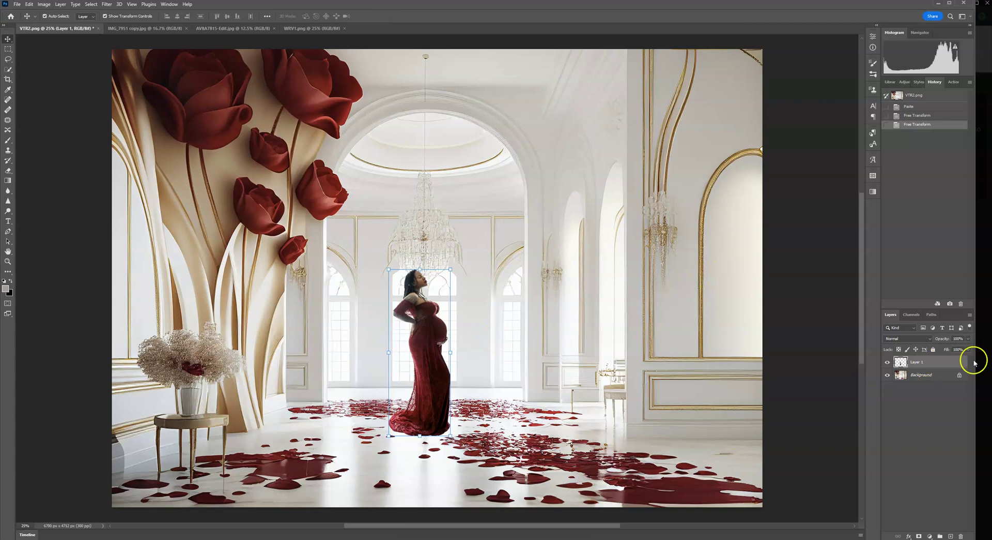
Step: Create a new layer directly above the Background and set its blend mode to Multiply
left_click(933, 376)
left_click(949, 536)
left_click(908, 338)
left_click(896, 368)
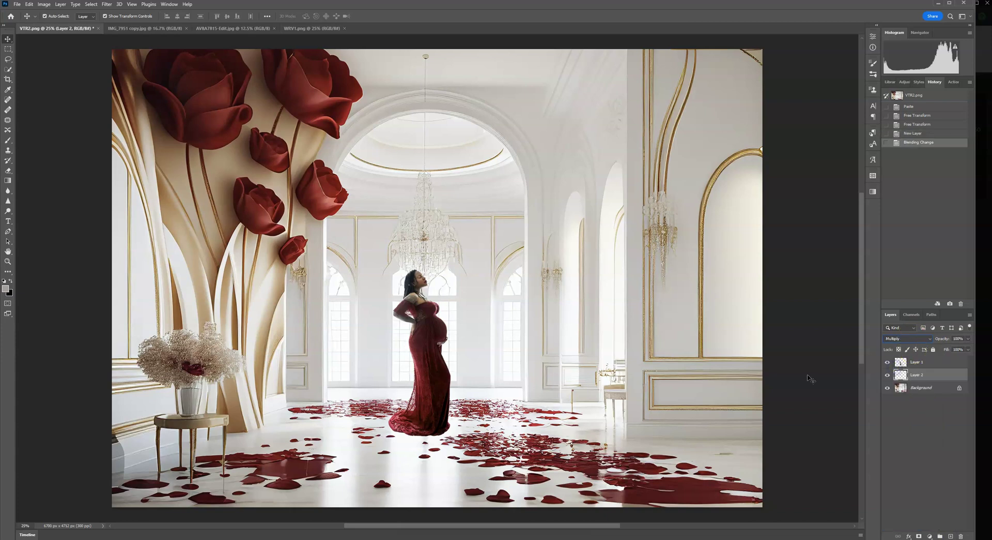
Step: Paint a grey contact shadow beneath the gown's hem with a 105 px soft round brush at 71% opacity
left_click(8, 140)
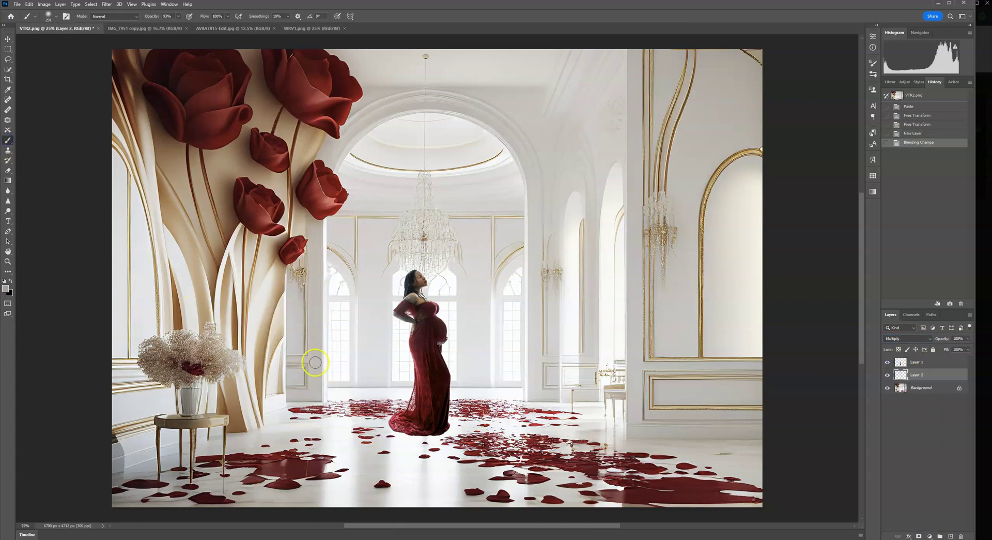
key("ctrl+plus")
key("ctrl+plus")
key("ctrl+plus")
key("ctrl+plus")
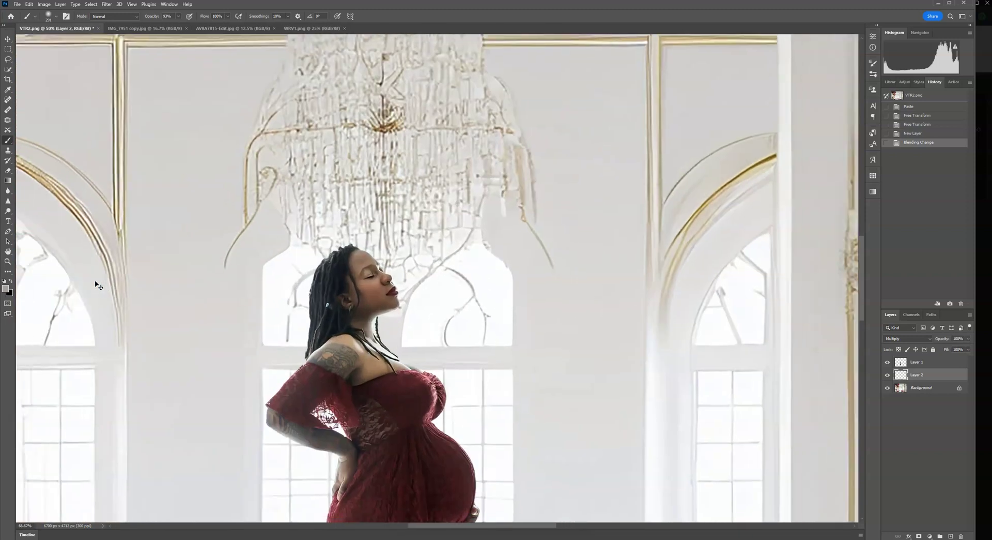
key("ctrl+plus")
left_click_drag(324, 390, 413, 124)
left_click_drag(383, 411, 394, 220)
left_click_drag(418, 336, 376, 81)
mouse_move(405, 367)
left_mouse_down()
mouse_move(408, 220)
mouse_move(400, 293)
mouse_move(427, 340)
left_mouse_up()
left_click(29, 4)
left_click(44, 12)
left_click(56, 17)
left_click_drag(80, 40, 69, 40)
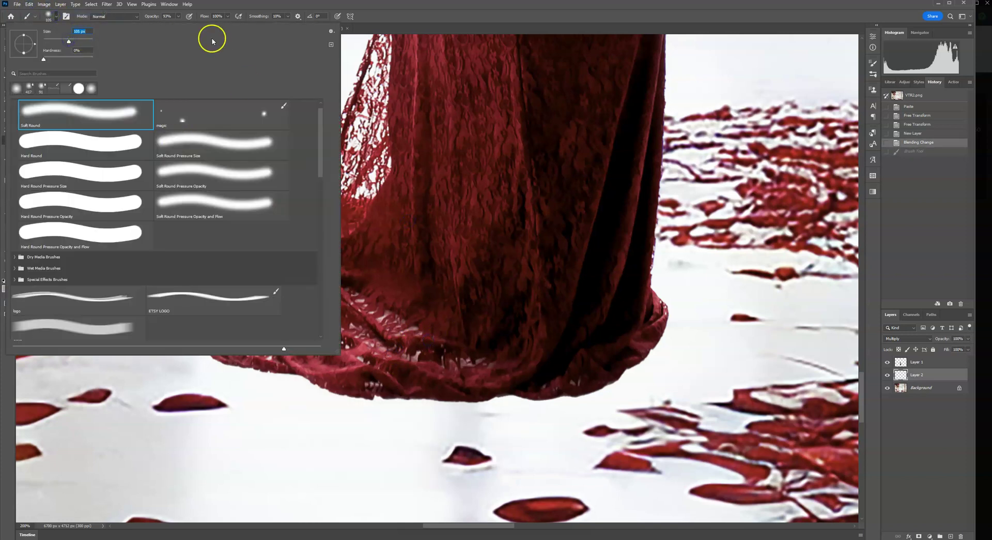
left_click(178, 17)
mouse_move(374, 378)
left_mouse_down()
mouse_move(463, 371)
mouse_move(277, 344)
mouse_move(197, 289)
mouse_move(336, 354)
mouse_move(520, 363)
left_mouse_up()
key("ctrl+0")
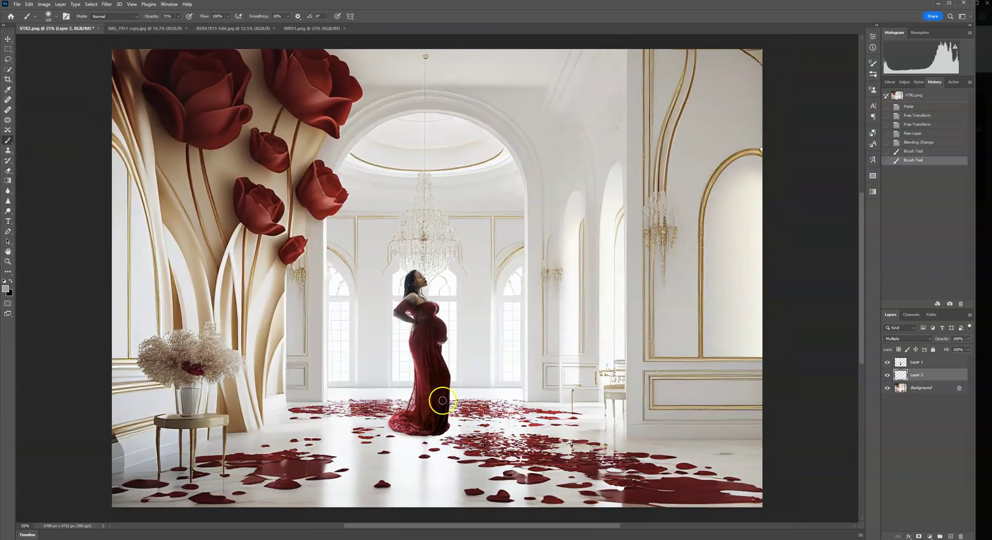
Step: Enlarge the soft brush and paint a broader shadow under the train and front of the gown's hem
left_click(55, 16)
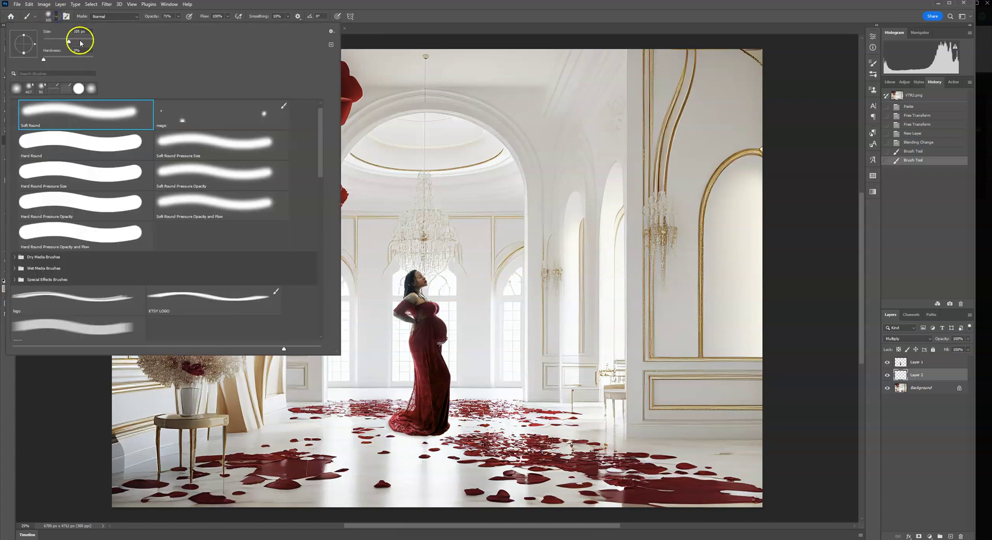
left_click(80, 41)
left_click(84, 39)
left_click_drag(402, 423, 429, 427)
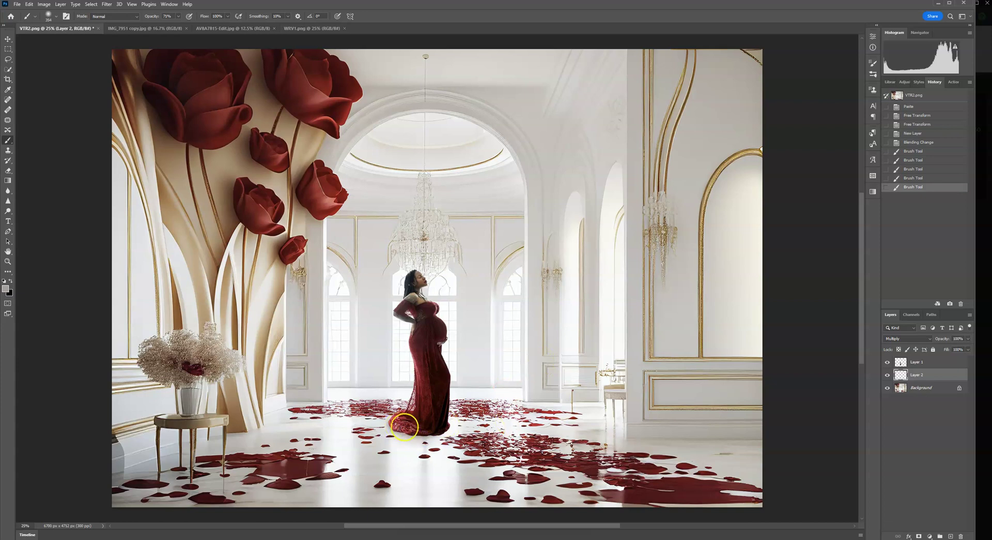
Step: Lower the brush opacity to 27% and add faint shadow dabs beside the train and under the hem
left_click(179, 16)
left_click(167, 28)
left_click(387, 422)
left_click(388, 423)
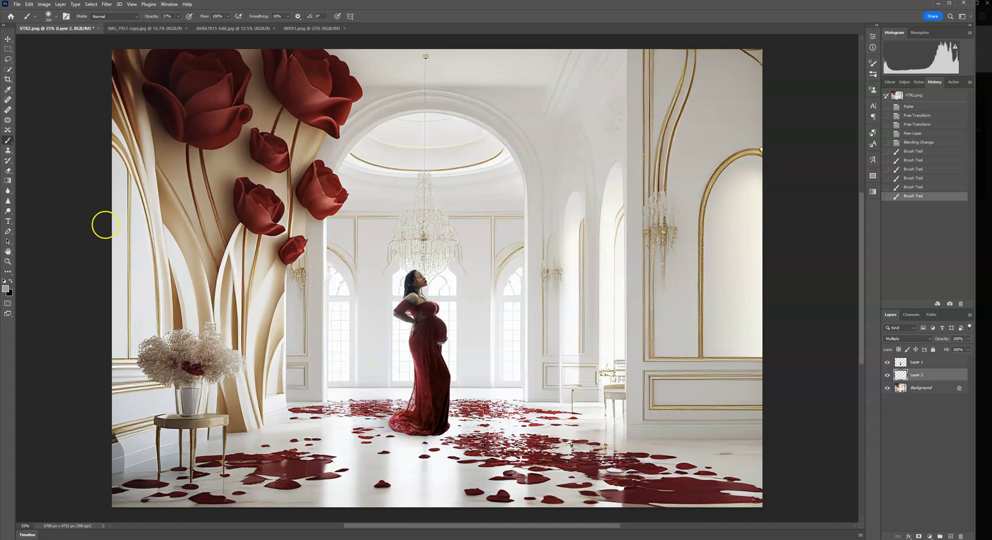
left_click(429, 422)
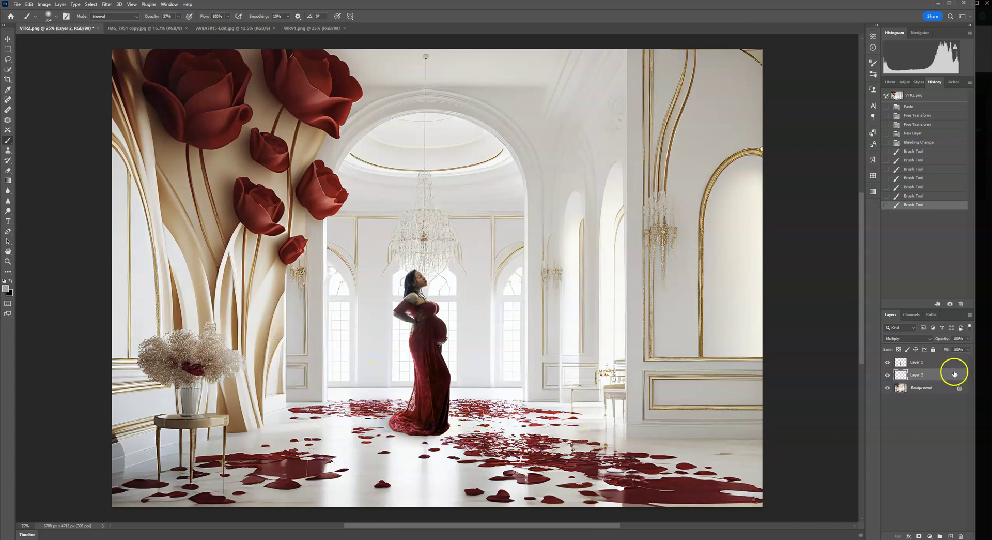
Step: Reduce the shadow layer's opacity to 72%
left_click(968, 339)
left_click_drag(956, 349, 896, 351)
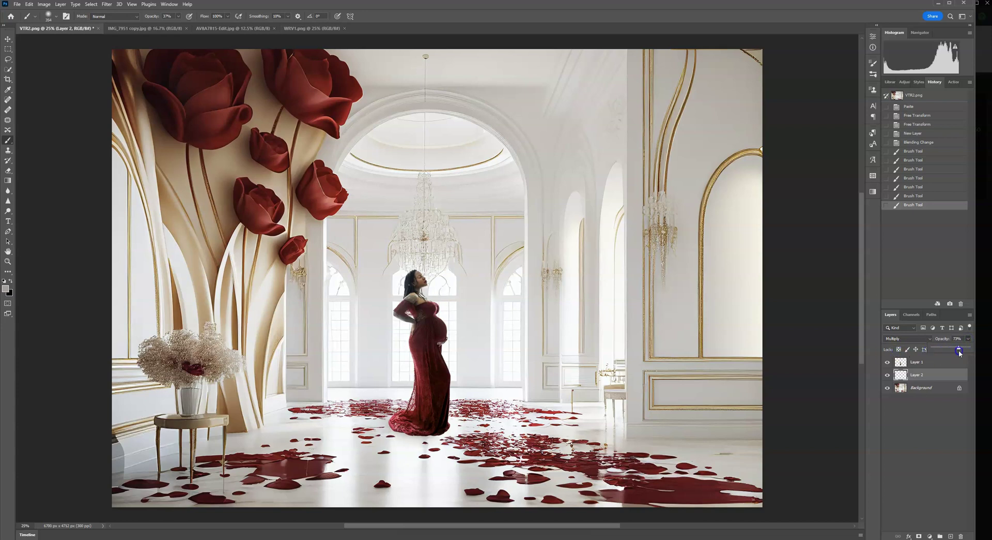
left_click_drag(959, 353, 958, 351)
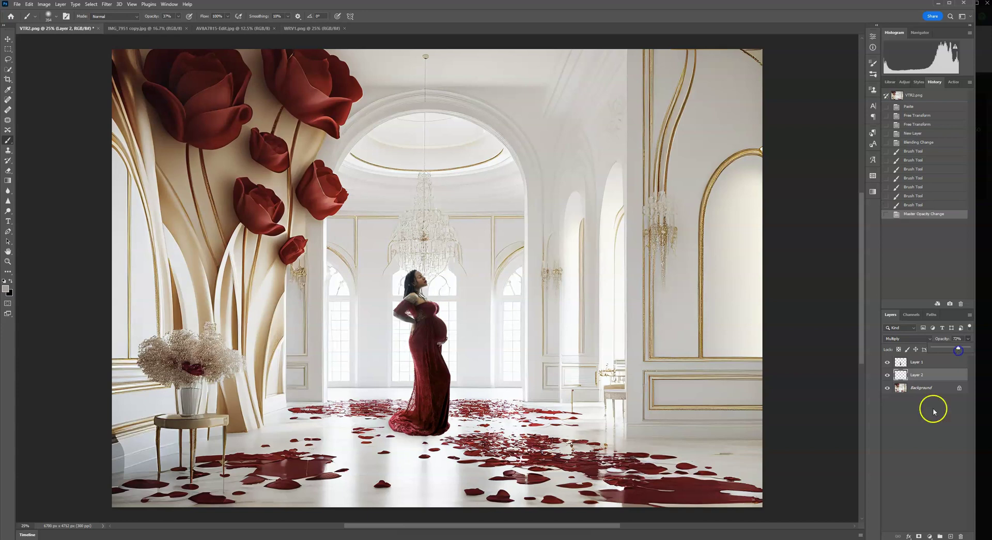
Step: Add a layer mask to the shadow layer and softly mask out excess shadow beside the gown's train
left_click(921, 534)
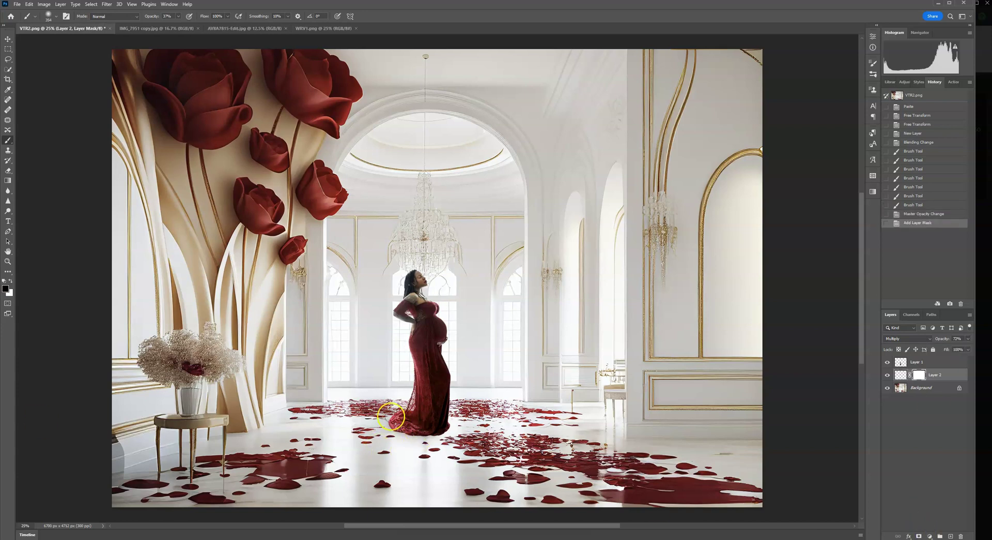
left_click(390, 415)
left_click(381, 420)
left_click(388, 416)
left_click(381, 421)
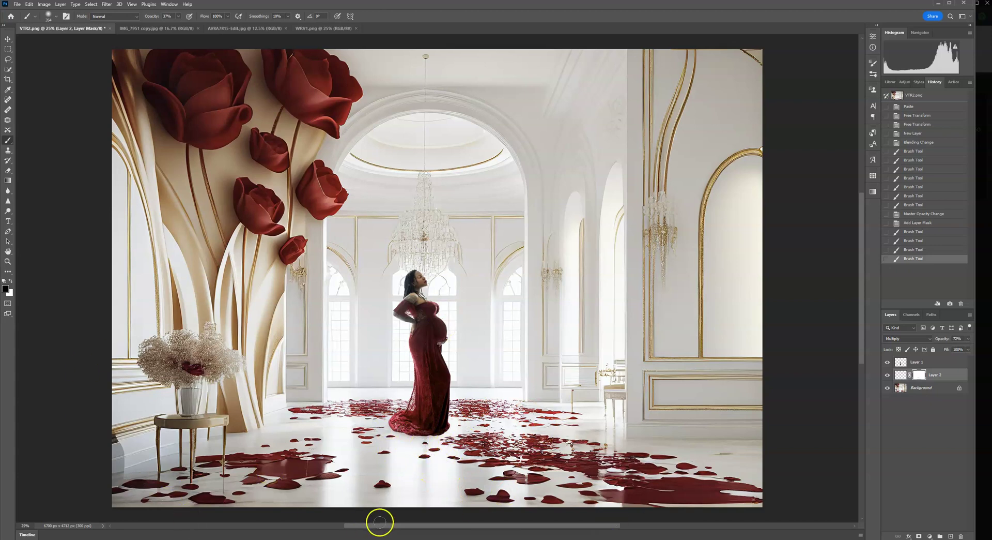
Step: Keep the mask linked, target the shadow layer's pixels, and dab more grey shadow under the gown's hem
left_click(909, 375)
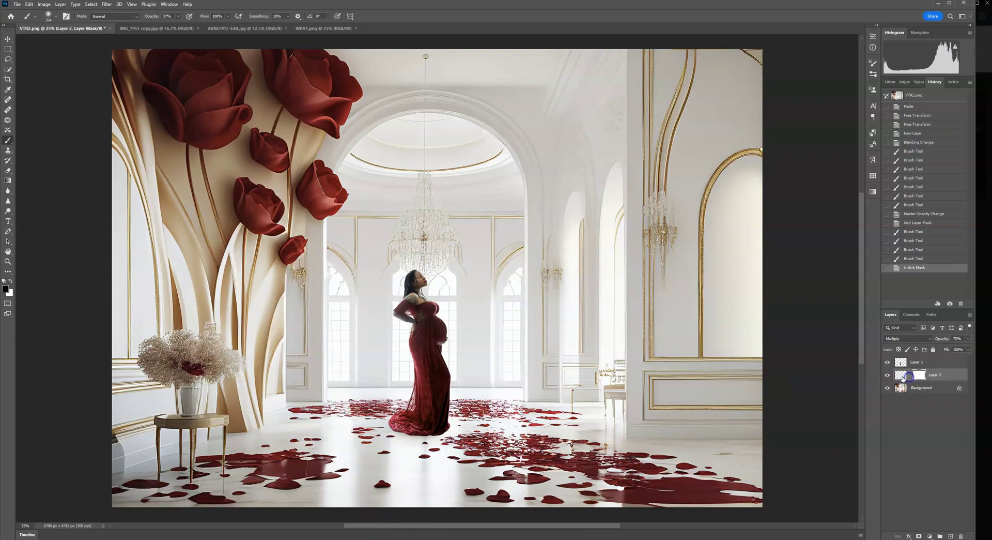
left_click(910, 375)
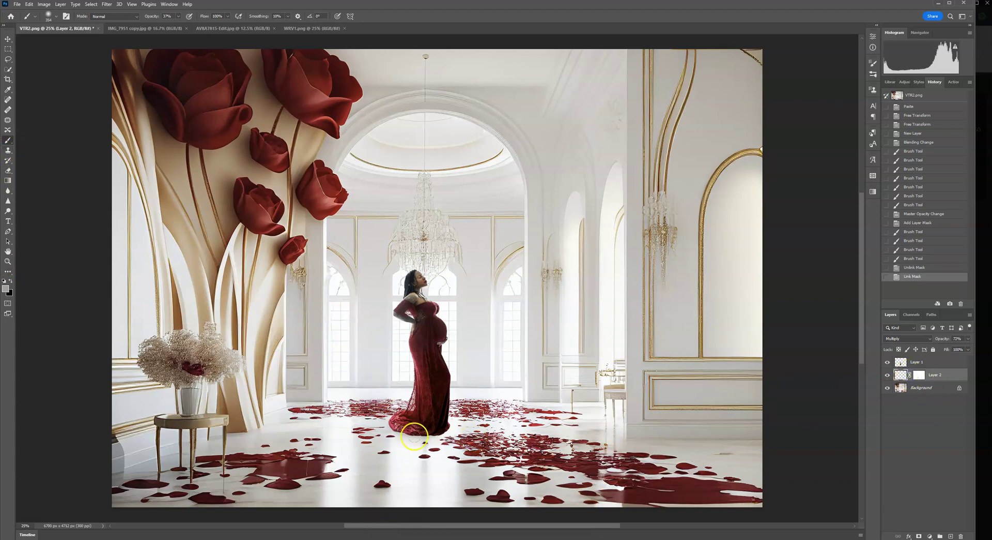
left_click(414, 436)
left_click(422, 433)
left_click(431, 424)
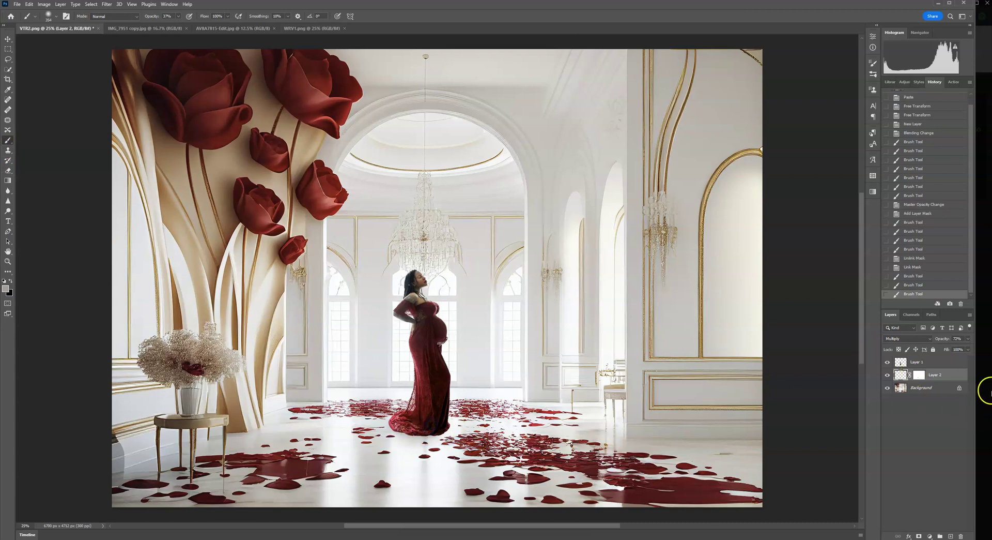
Step: Soften the outer edge of the gown's train on the woman's layer using the Blur tool with a smaller brush
left_click(900, 362)
key("ctrl+plus")
key("ctrl+plus")
key("ctrl+plus")
key("ctrl+plus")
key("ctrl+plus")
key("ctrl+plus")
left_click_drag(329, 380, 439, 129)
left_click_drag(390, 392, 430, 195)
left_click_drag(470, 377, 442, 203)
scroll(442, 204, "down", 12)
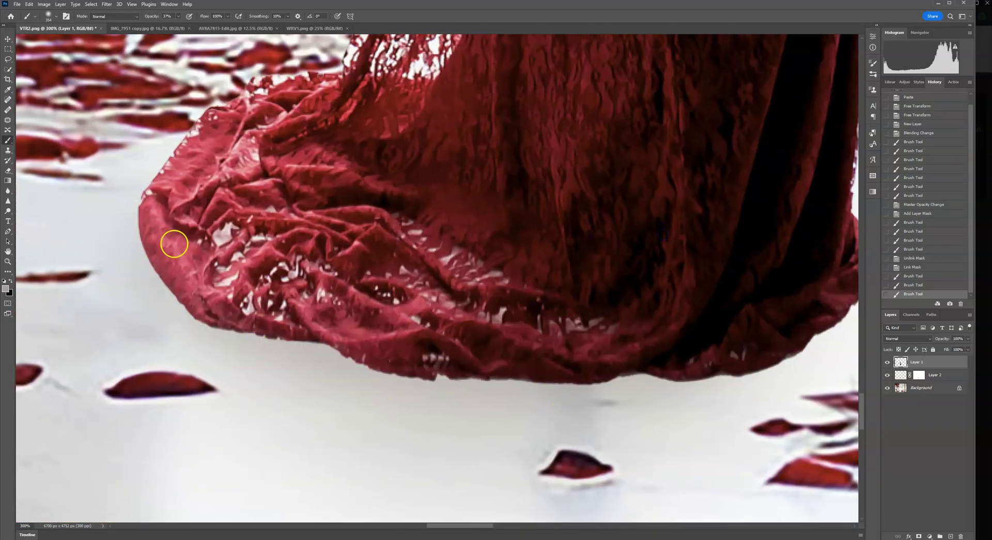
left_click_drag(204, 232, 408, 265)
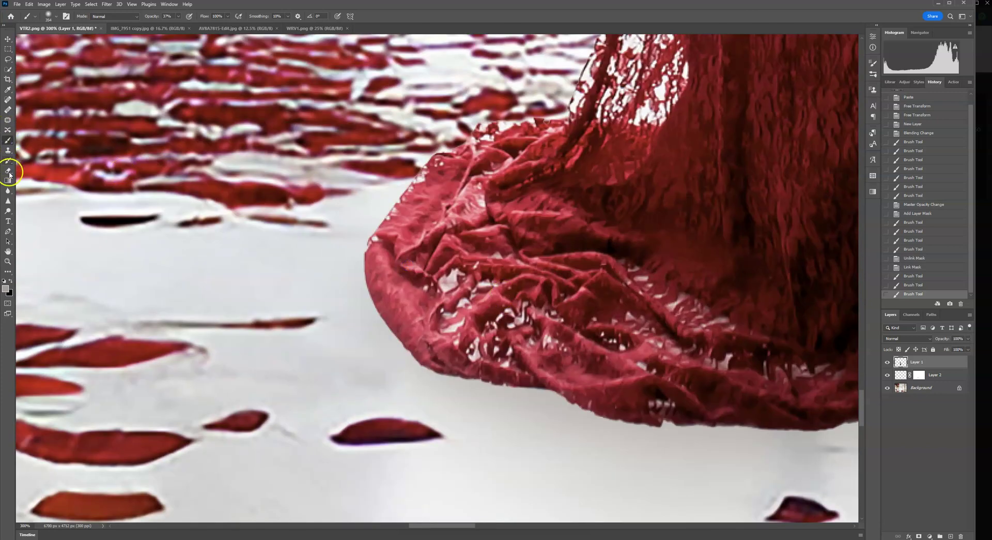
left_click(8, 190)
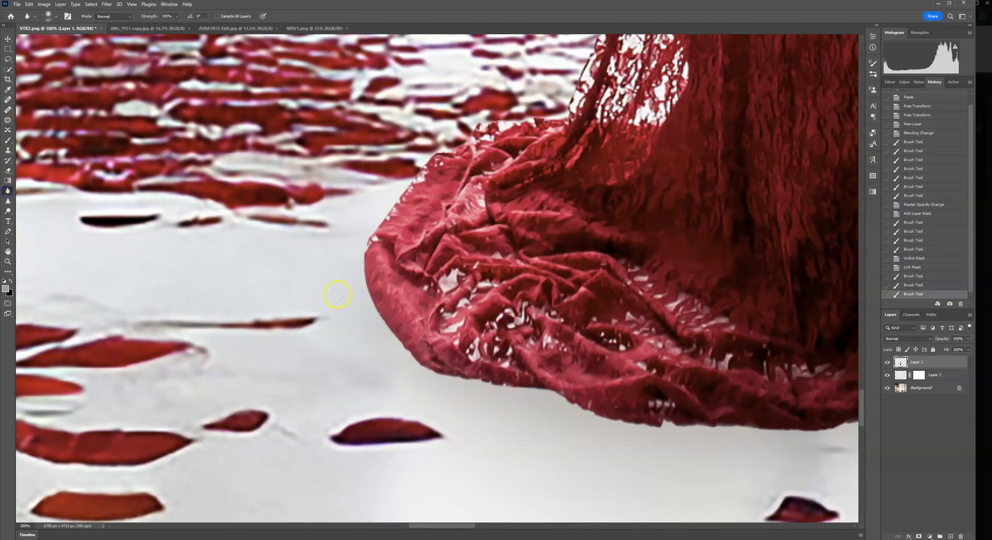
left_click(55, 17)
left_click(81, 39)
left_click(429, 300)
left_click(397, 313)
left_click(391, 209)
left_click(443, 148)
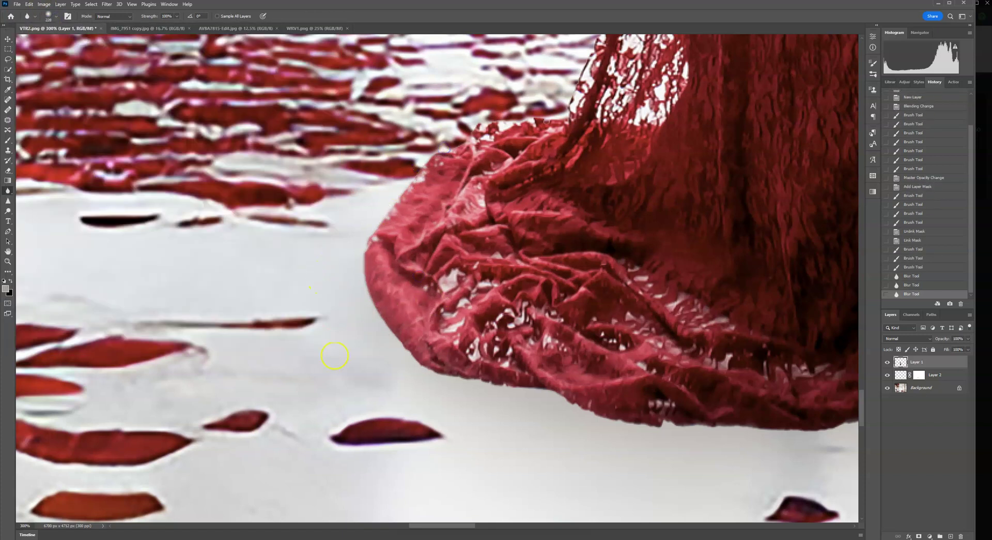
Step: Blur the lower edge of the gown's hem along the floor to blend the cut-out
left_click_drag(407, 408, 550, 388)
left_click(669, 401)
mouse_move(656, 375)
left_mouse_down()
mouse_move(446, 363)
mouse_move(371, 377)
left_mouse_up()
left_click_drag(482, 371, 549, 368)
left_click_drag(609, 362, 656, 365)
left_click(657, 363)
mouse_move(585, 349)
left_mouse_down()
mouse_move(401, 377)
mouse_move(634, 279)
left_mouse_up()
left_click_drag(633, 302, 631, 258)
left_click(626, 244)
left_click(569, 349)
left_click_drag(454, 282, 596, 363)
left_click(273, 385)
Step: Blur the edges of the lower skirt from the front of the hem up toward the knees
left_click_drag(437, 236, 391, 354)
left_click_drag(177, 253, 217, 210)
left_click_drag(232, 199, 277, 160)
left_click_drag(537, 257, 376, 315)
left_click(553, 439)
left_click(596, 412)
left_click(585, 247)
left_click(580, 361)
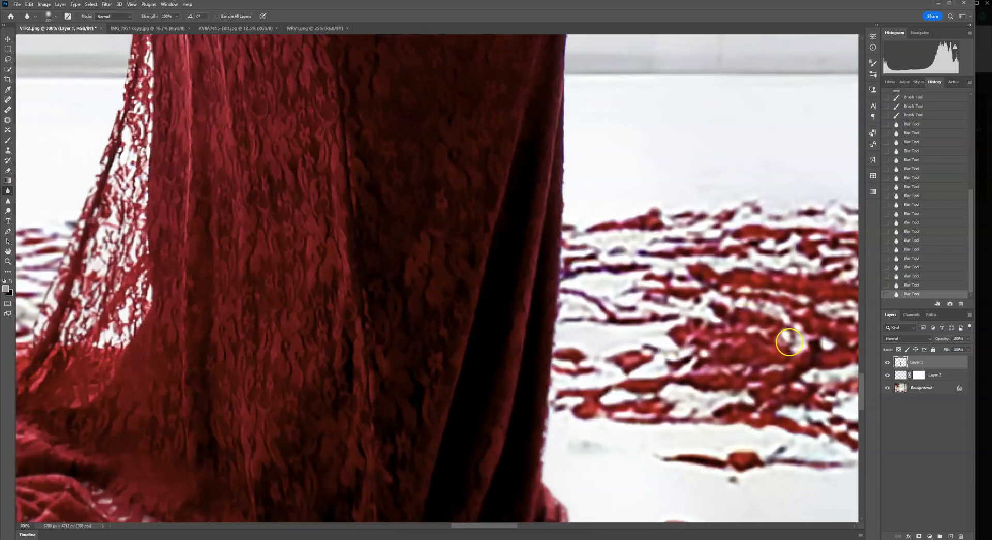
left_click_drag(498, 248, 502, 327)
left_click(654, 214)
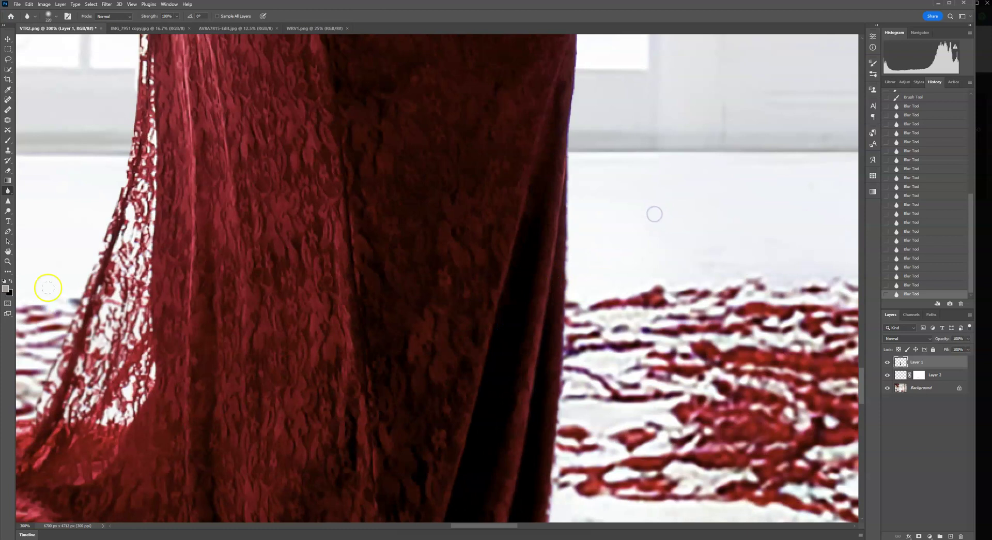
Step: Continue blurring the gown's side edges from the sheer lace at the back up to the hips
left_click(72, 239)
left_click_drag(433, 212, 419, 504)
left_click_drag(452, 279, 403, 431)
left_click_drag(397, 372, 490, 408)
left_click_drag(383, 449, 405, 283)
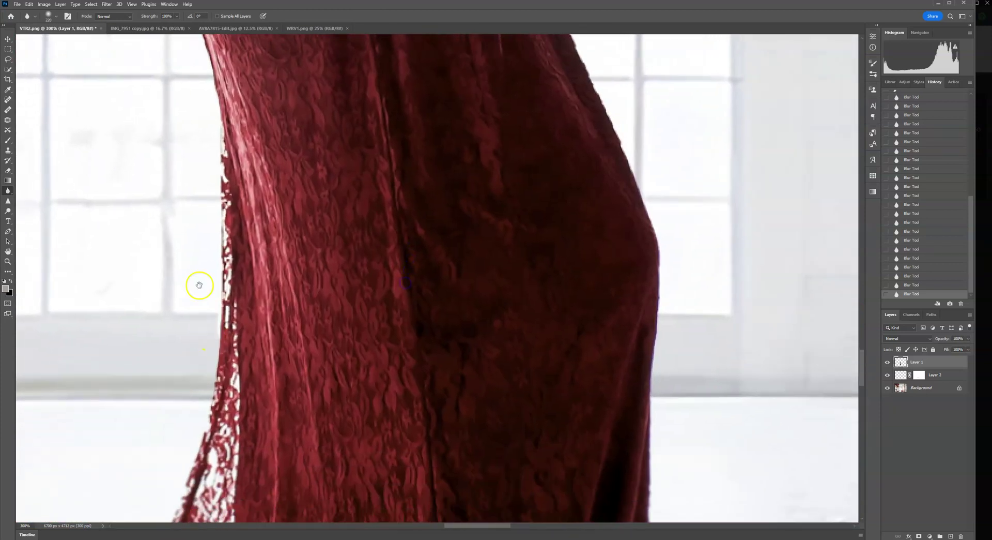
left_click_drag(192, 266, 551, 255)
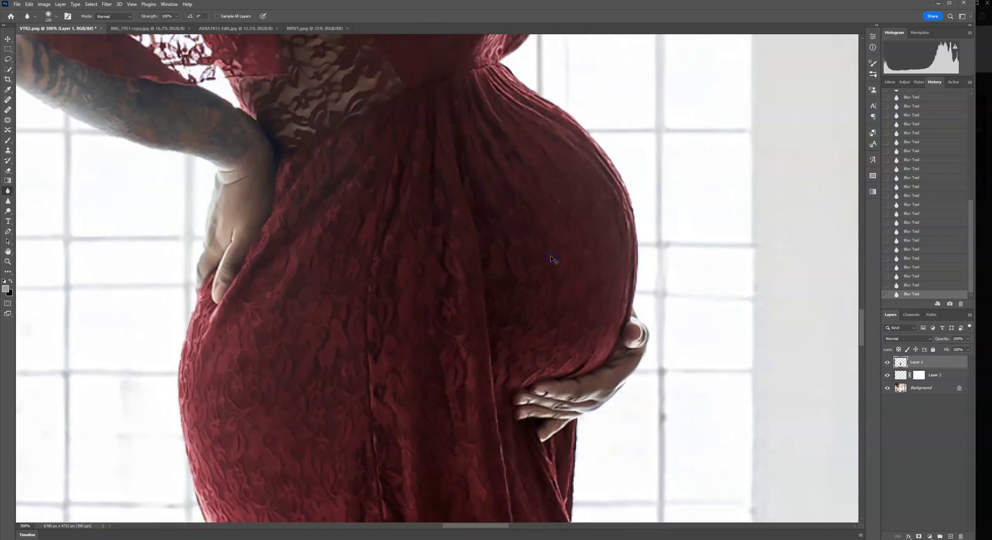
Step: Examine the cut-out's edges around the belly, arm, bust and face, and check the whole composite
key("ctrl+minus")
left_click_drag(621, 412, 627, 303)
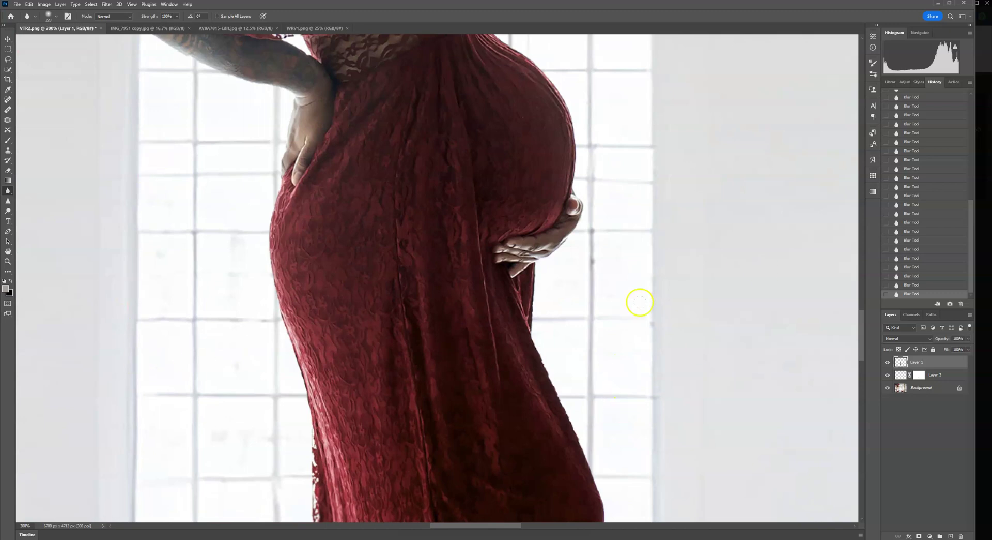
scroll(598, 343, "up", 5)
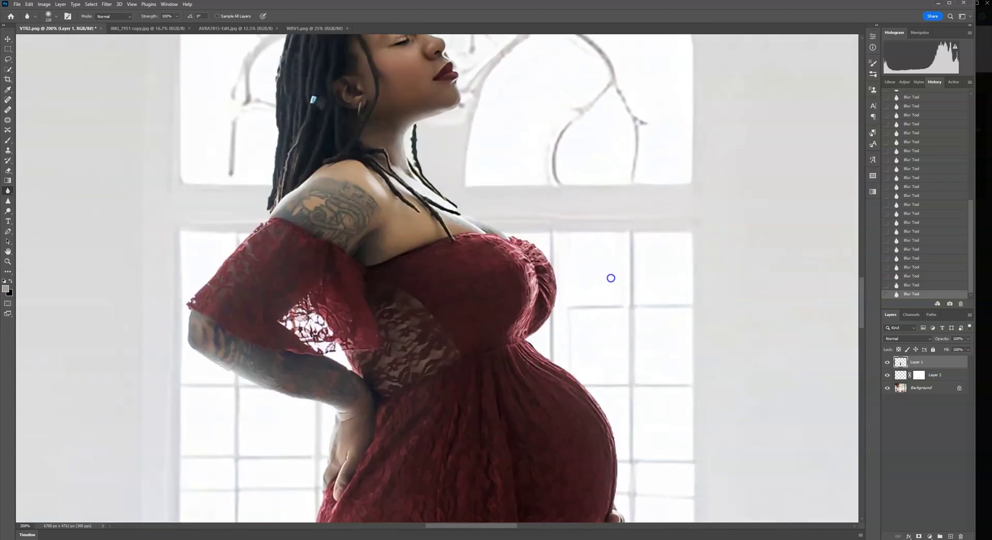
key("ctrl+plus")
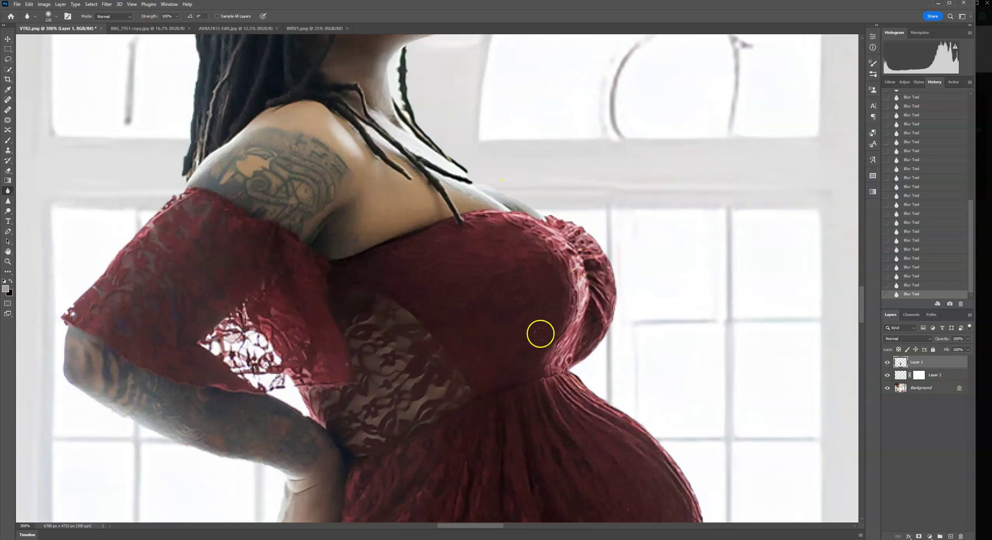
left_click_drag(522, 234, 514, 344)
scroll(519, 352, "up", 2)
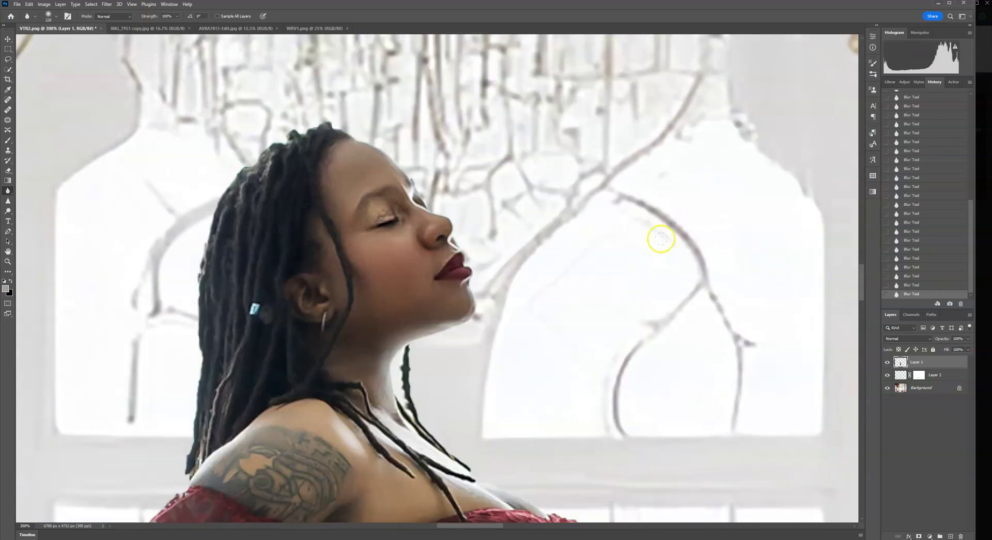
key("ctrl+0")
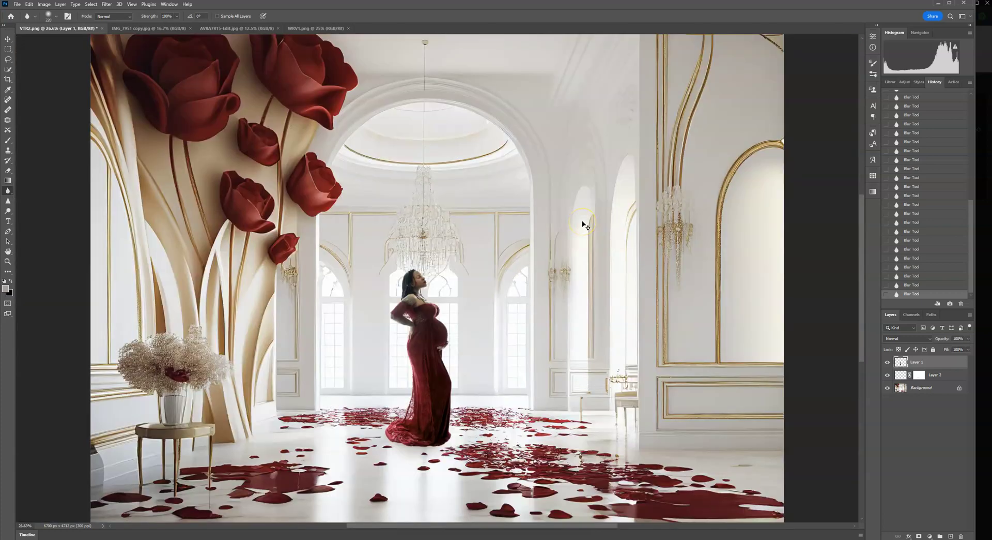
key("ctrl+minus")
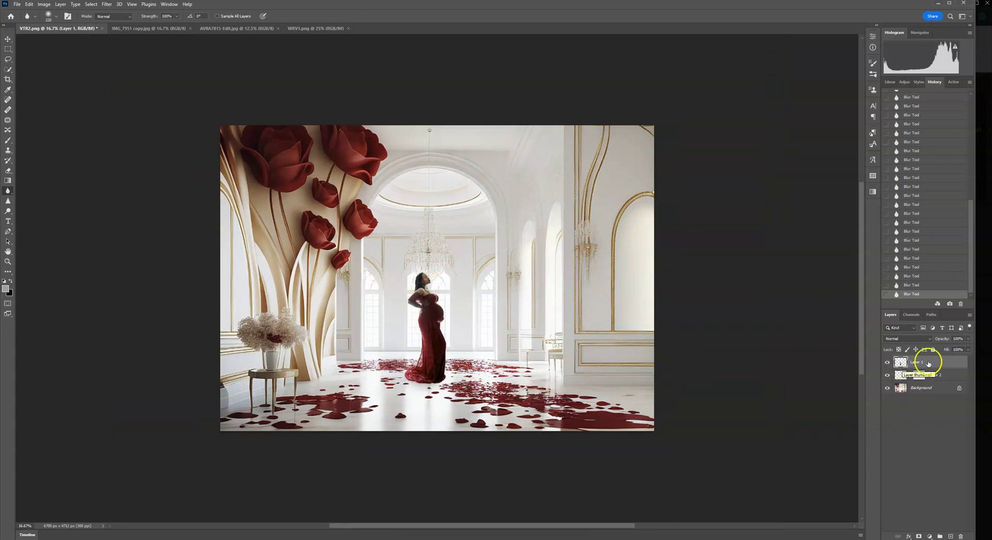
Step: Try brightening only the woman's layer with a clipped Curves adjustment, and delete that adjustment
left_click(906, 82)
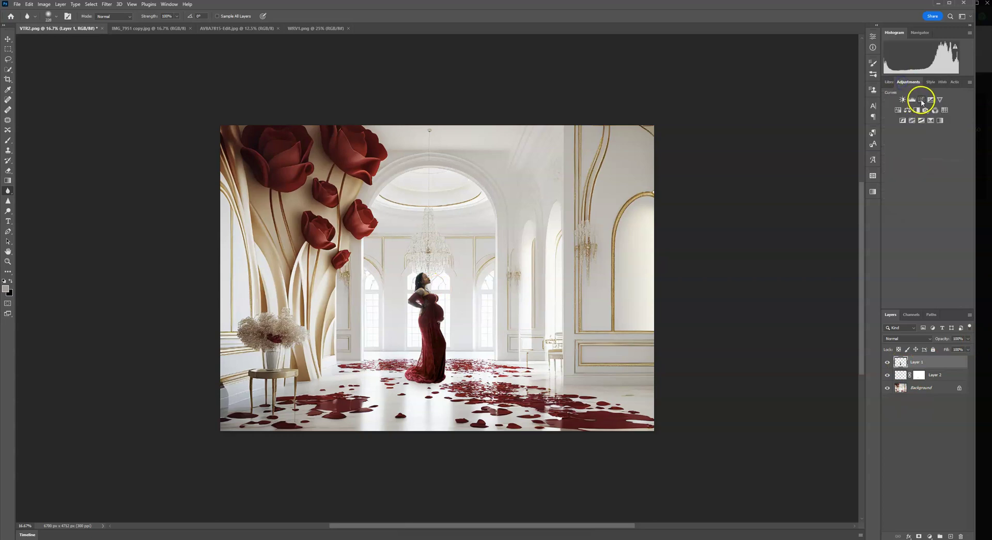
left_click(922, 100)
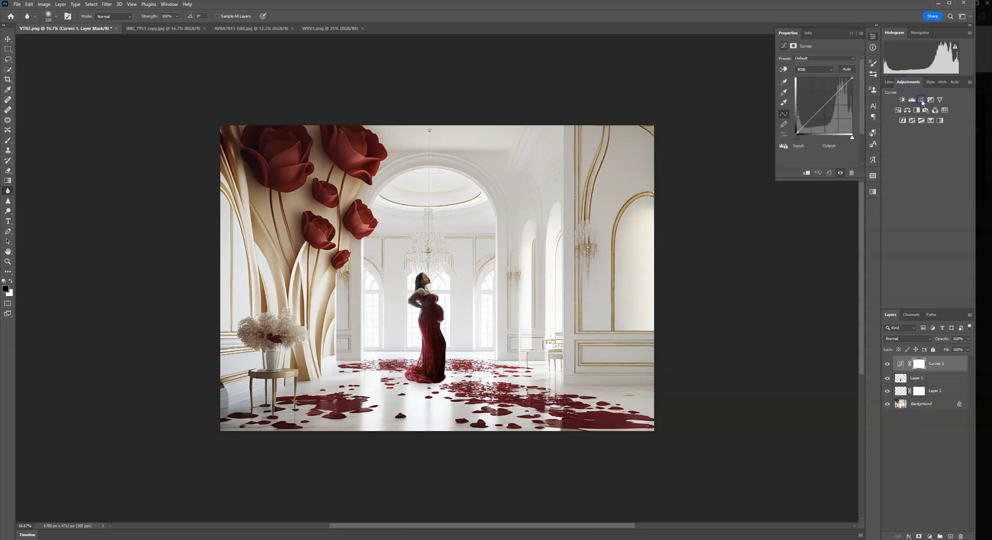
left_click(806, 172)
left_click_drag(824, 105, 825, 102)
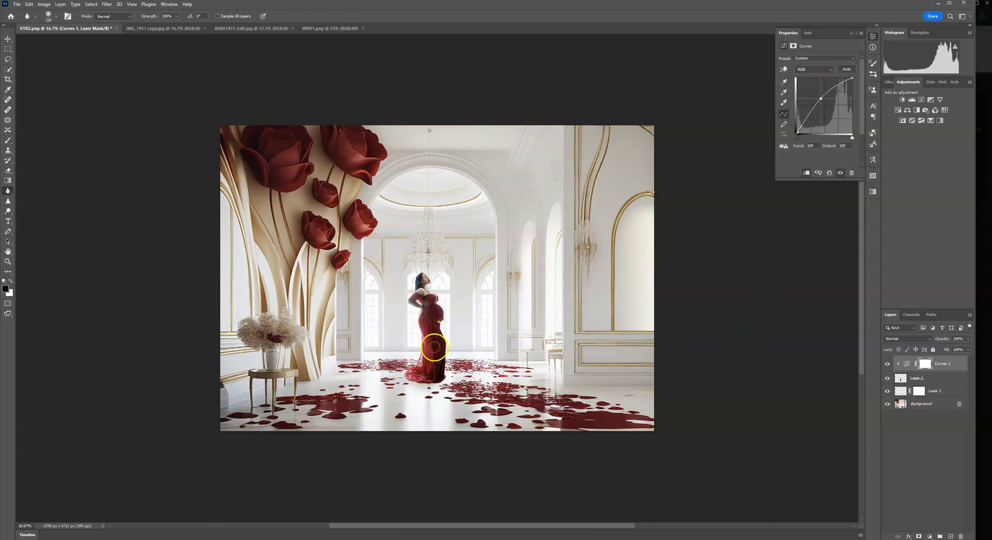
left_click_drag(821, 98, 822, 100)
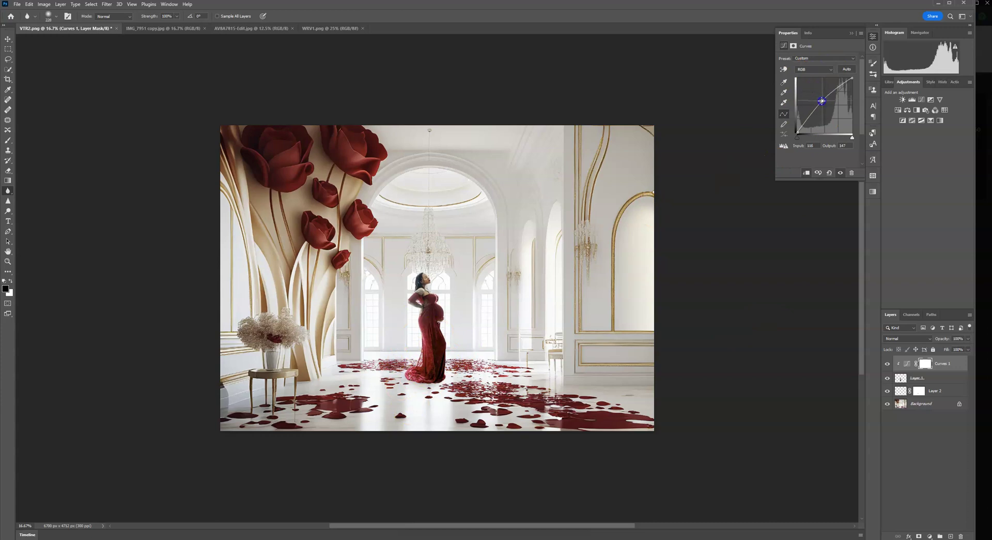
left_click(852, 33)
left_click_drag(944, 365, 961, 536)
Step: Dodge the midtones of the woman's neck and bust with a small soft round brush
left_click(8, 211)
left_click(112, 17)
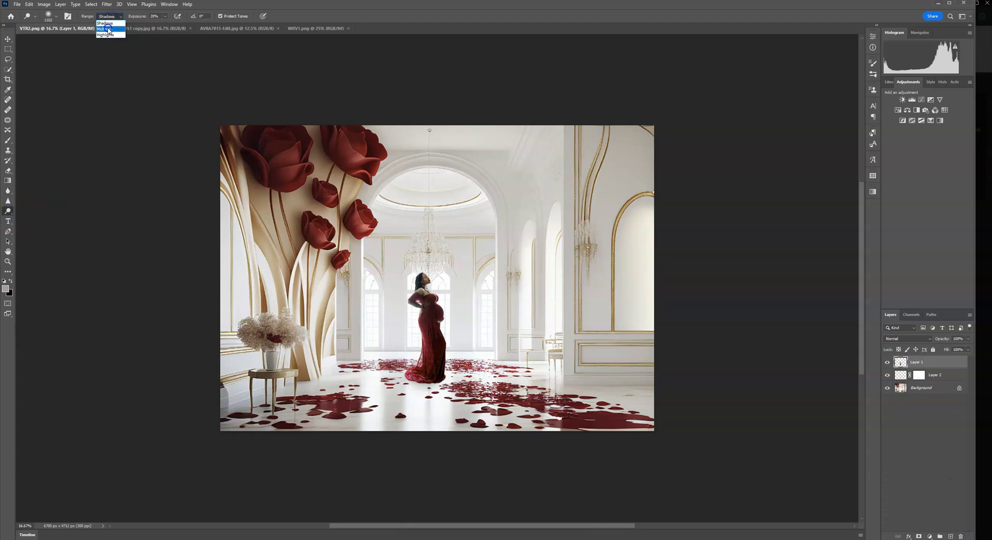
key("ctrl+plus")
key("ctrl+plus")
key("ctrl+plus")
key("ctrl+plus")
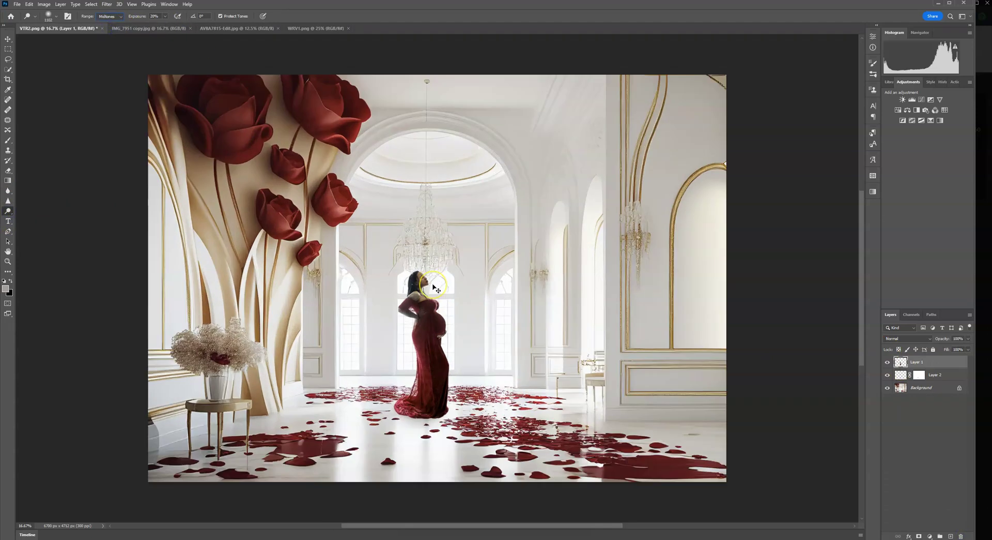
left_click(53, 16)
left_click(81, 40)
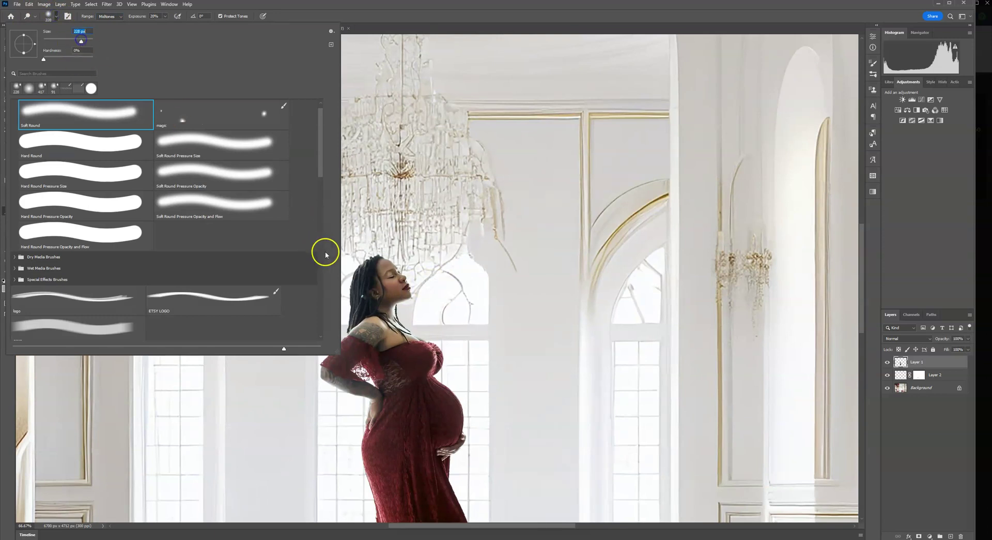
left_click(412, 309)
left_click(414, 361)
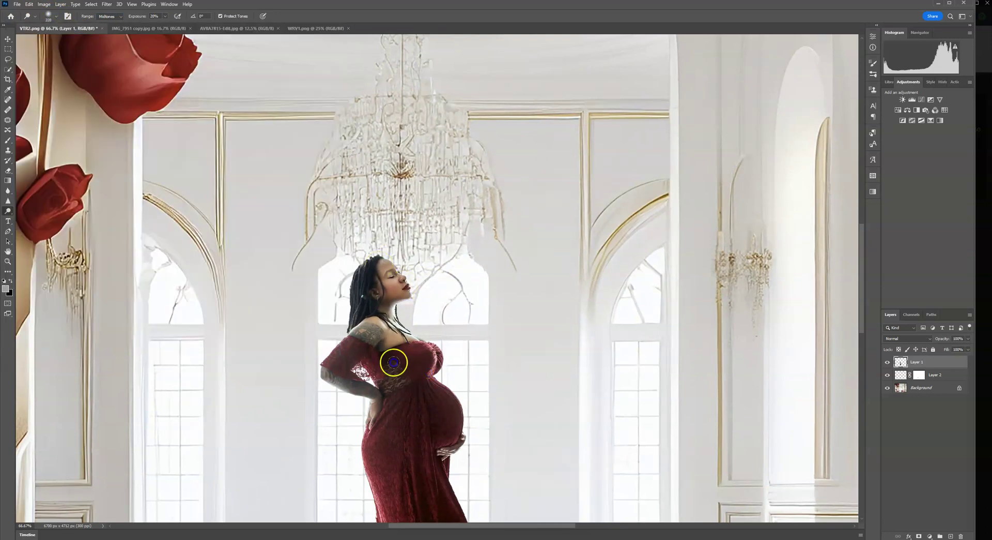
Step: Dodge the midtones of her bent arm, hair, supporting hand and the top of the gown
left_click_drag(487, 395, 496, 327)
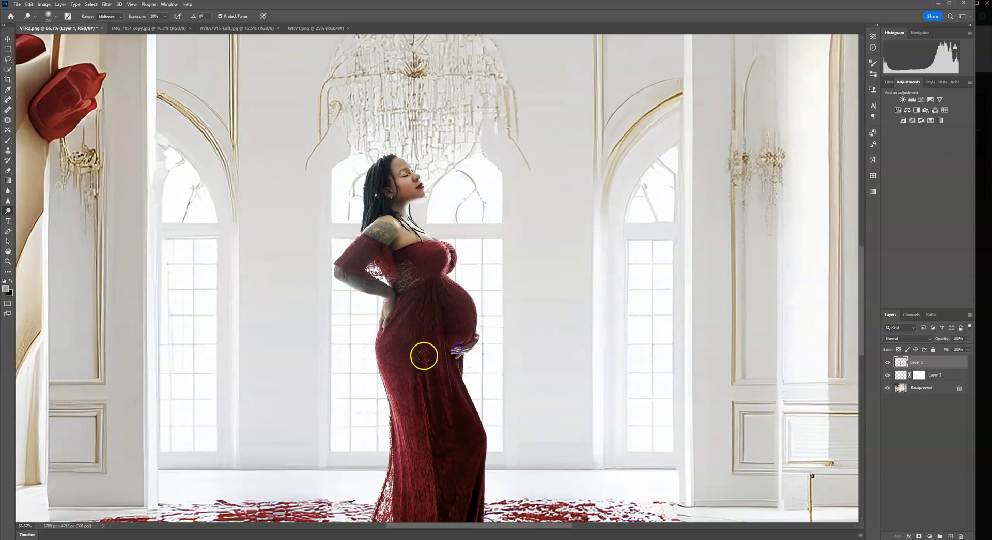
left_click(379, 267)
left_click(392, 167)
left_click(480, 333)
left_click(432, 259)
Step: Dodge the midtones of the lower skirt, hip and waist, and check the whole composite
left_click_drag(494, 468, 476, 350)
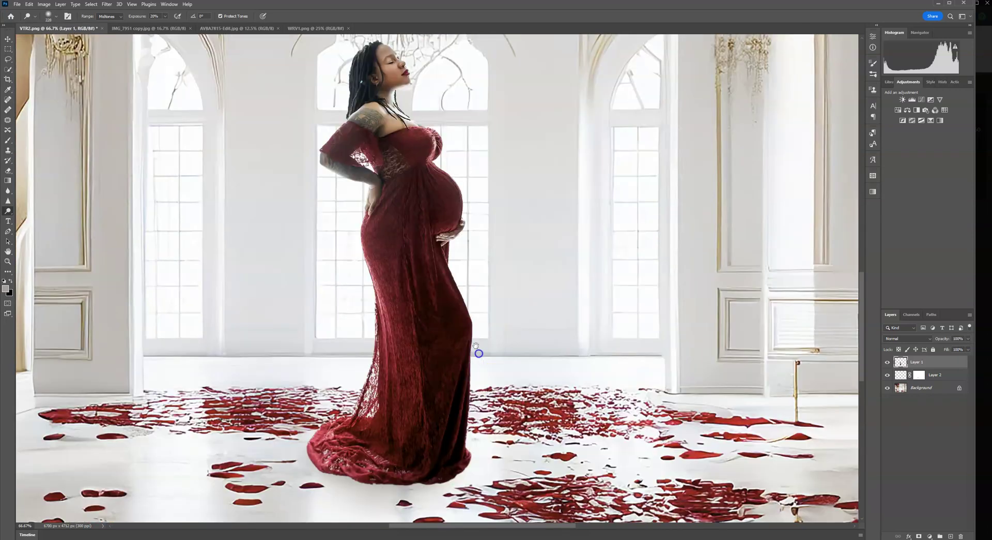
left_click(453, 389)
left_click(396, 217)
left_click(391, 192)
left_click_drag(538, 206, 528, 266)
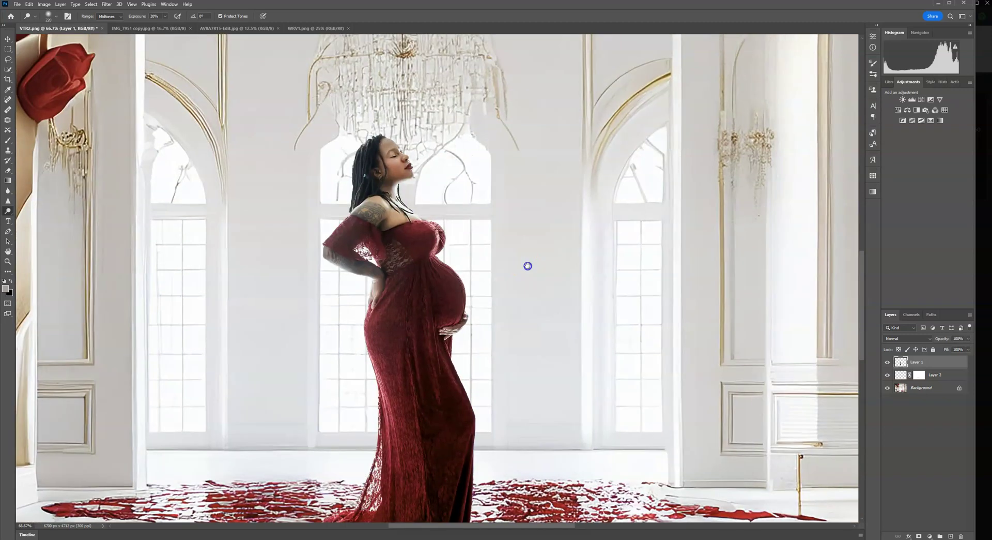
key("ctrl+minus")
key("ctrl+minus")
key("ctrl+minus")
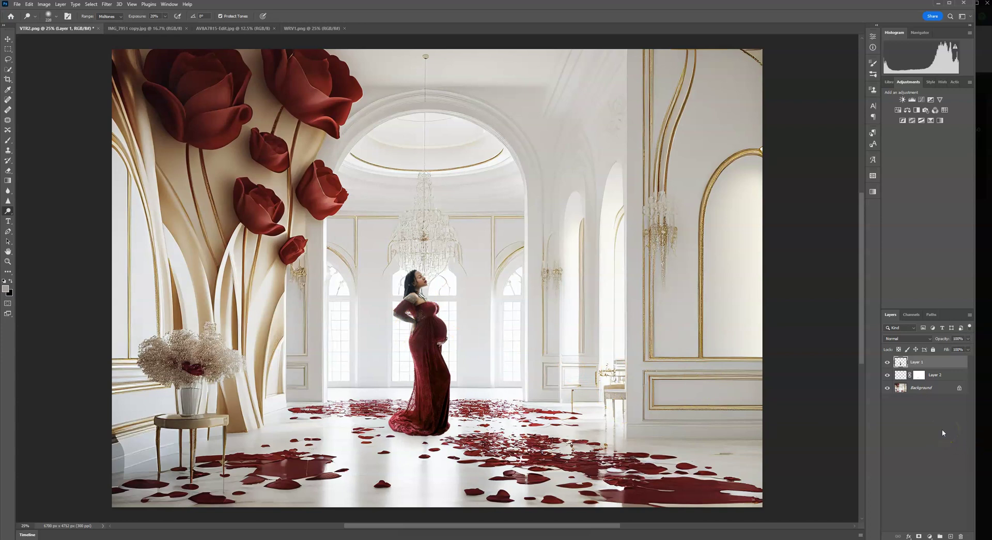
Step: Duplicate the Background layer and apply a Gaussian Blur with a radius under 5 pixels to the copy
left_click(929, 391)
left_click_drag(942, 393, 951, 535)
left_click(106, 6)
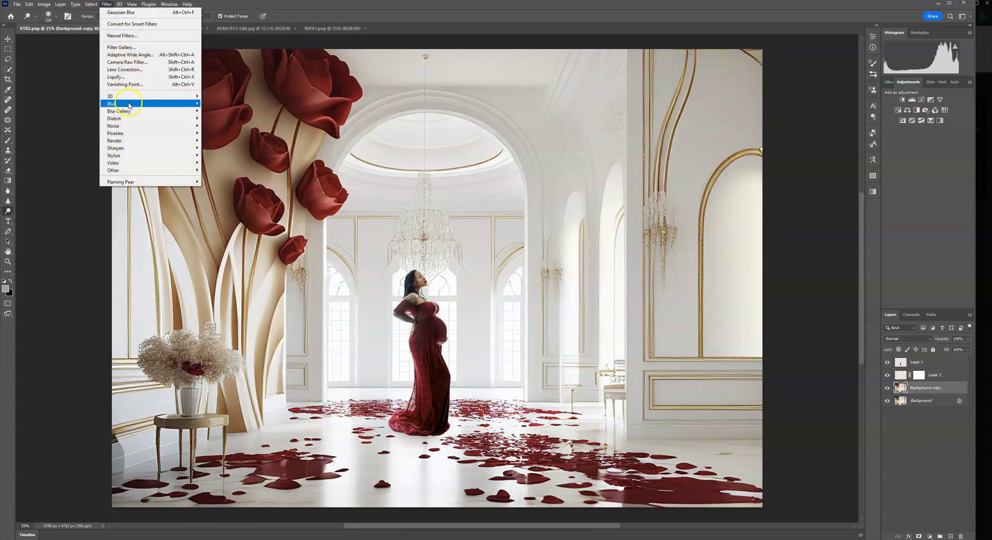
mouse_move(156, 105)
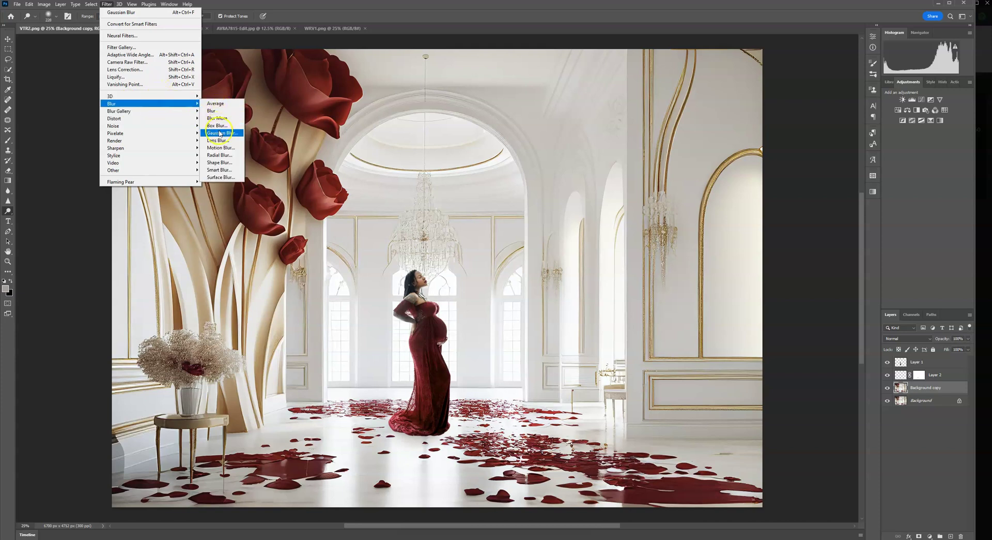
left_click(217, 133)
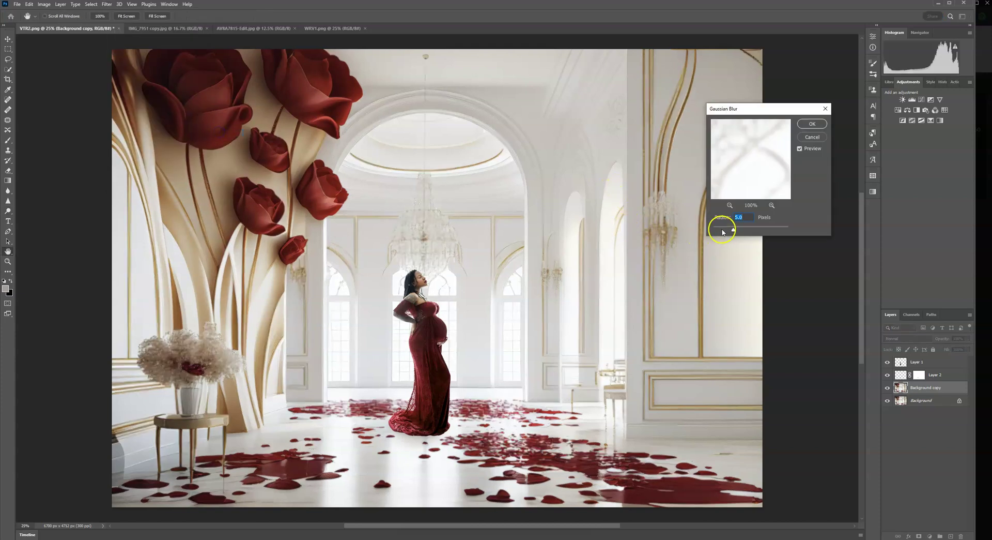
left_click_drag(734, 229, 725, 230)
left_click(812, 123)
key("o")
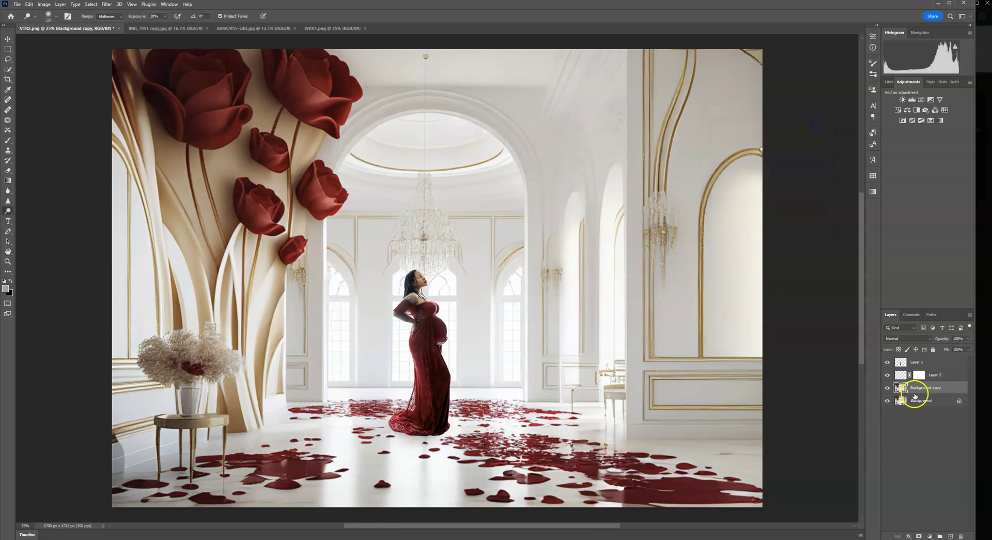
Step: Mask the blurred copy and paint black at 100% opacity over the floor around the gown to restore its sharpness
left_click(920, 536)
left_click(8, 140)
key("x")
left_click(56, 16)
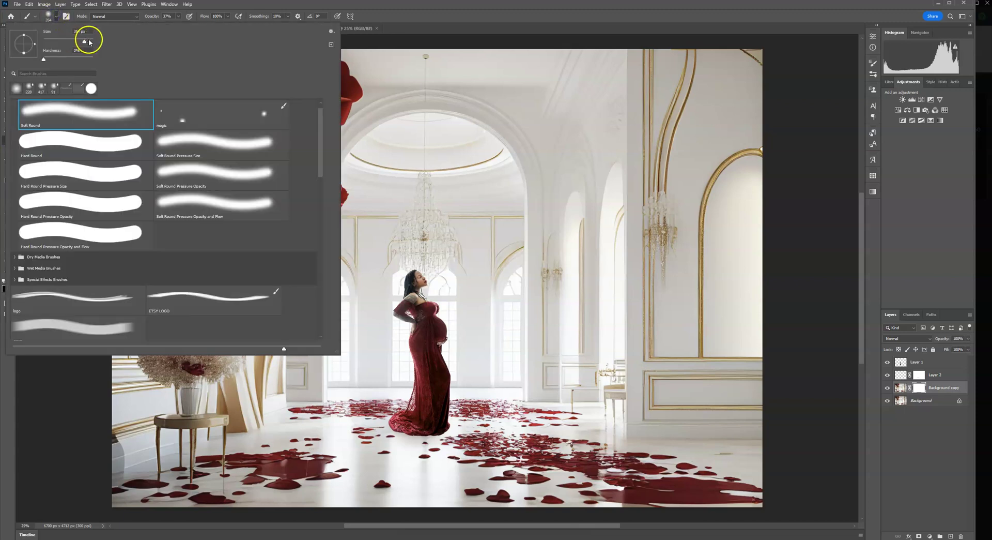
left_click(87, 40)
left_click(179, 17)
left_click_drag(179, 24, 181, 26)
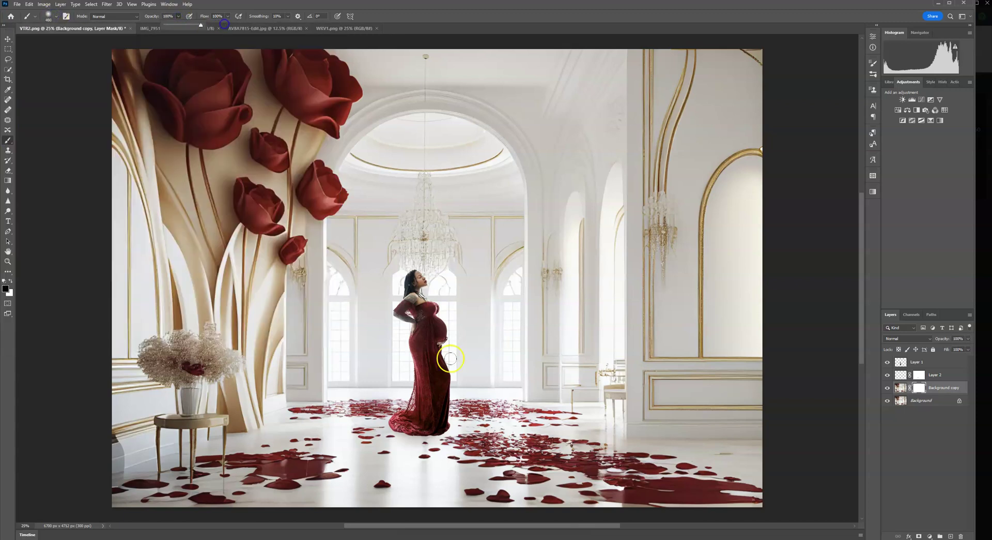
left_click(57, 16)
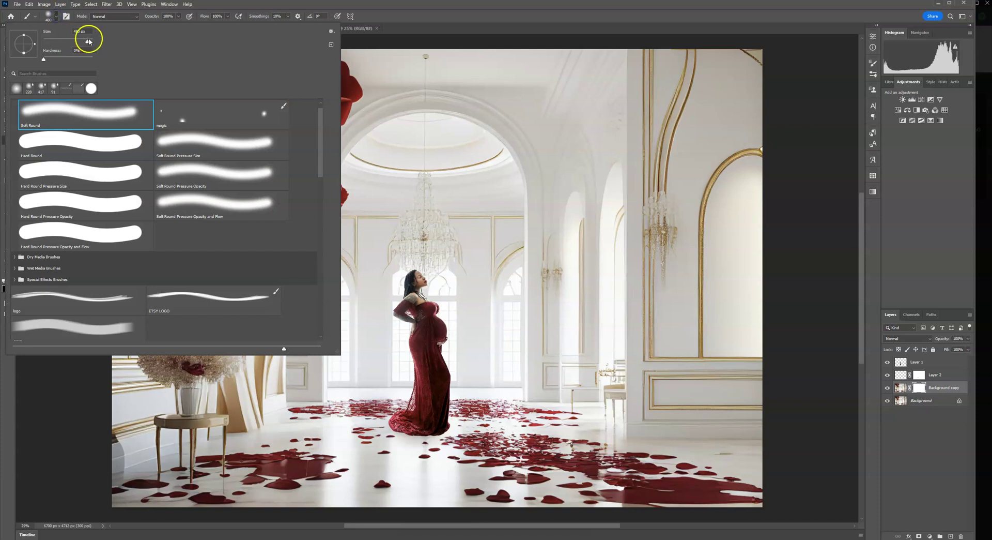
left_click(409, 409)
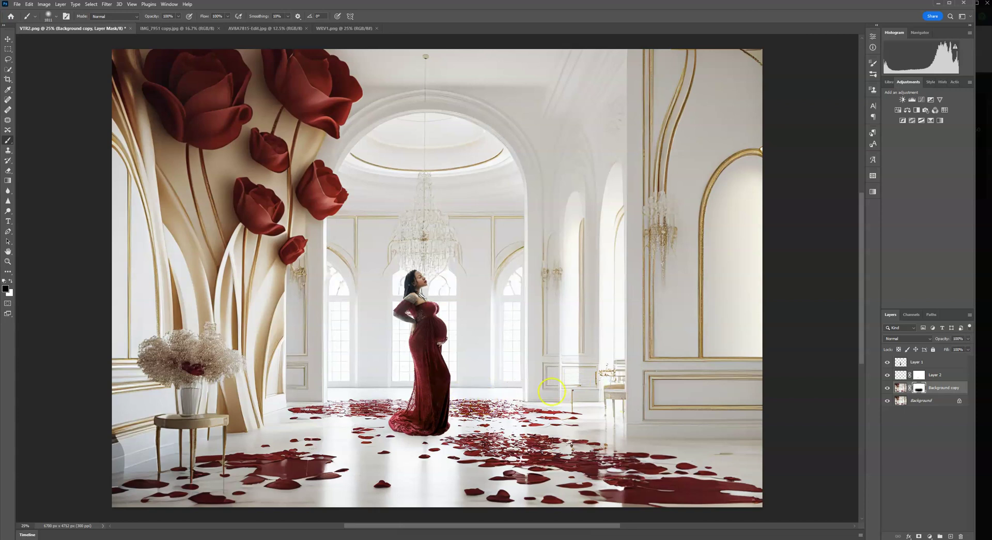
Step: Refine the blur mask on the petal-strewn floor in front of and beside the gown with resized brushes
left_click(25, 23)
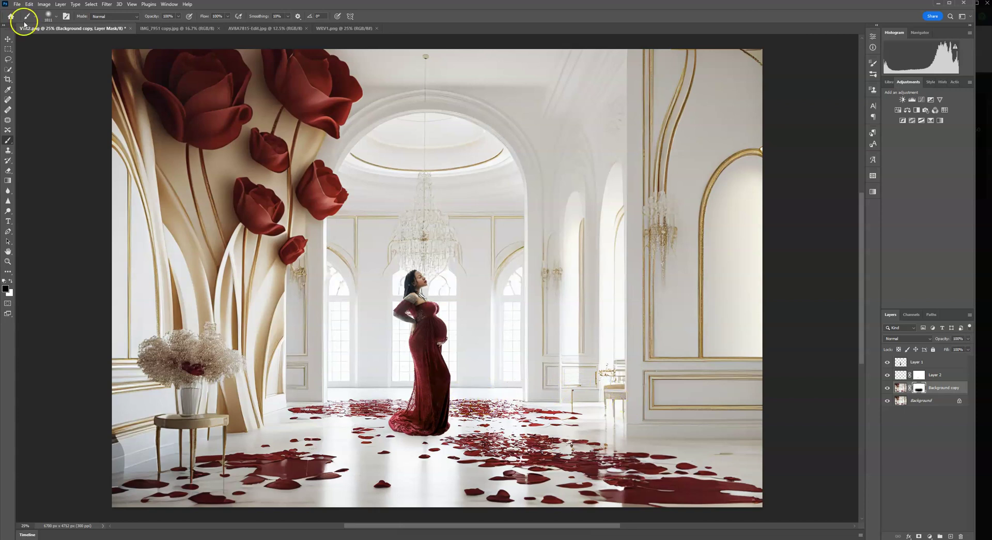
left_click(56, 18)
left_click(77, 39)
left_click(488, 425)
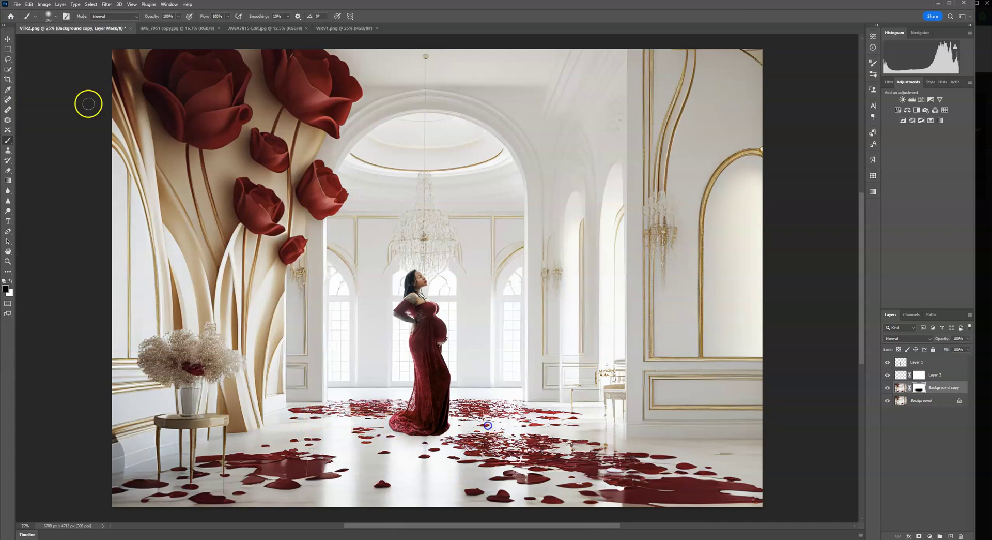
left_click(55, 18)
left_click(84, 40)
left_click(461, 440)
Step: Dodge the midtones of the gown's train, front hem and skirt on the woman's layer
left_click(904, 364)
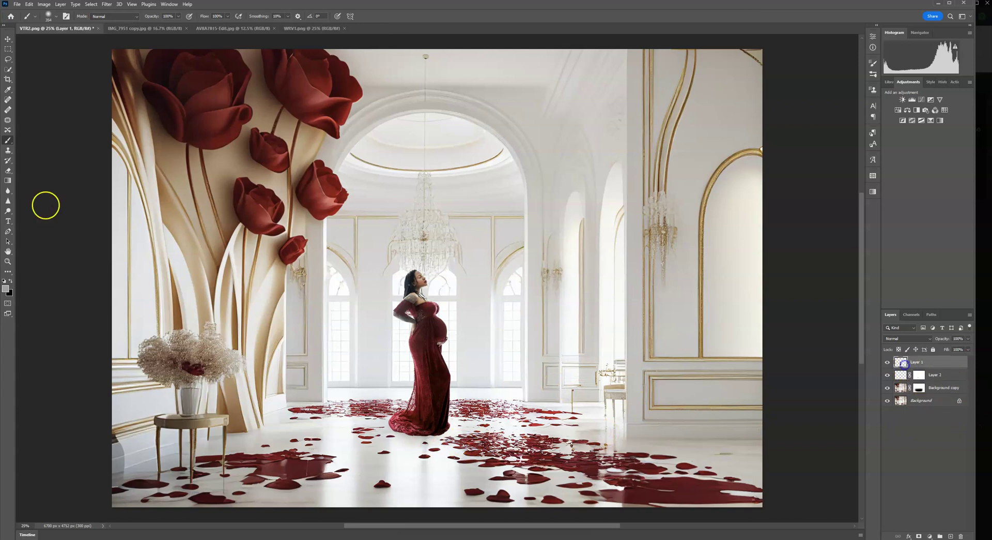
left_click(7, 211)
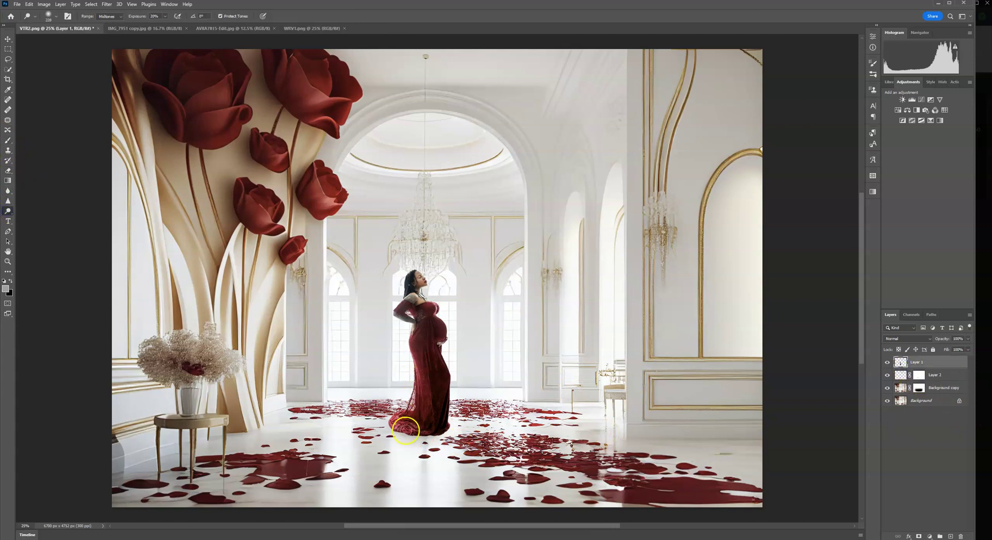
left_click_drag(428, 426, 446, 425)
mouse_move(457, 413)
left_mouse_down()
mouse_move(597, 390)
mouse_move(410, 444)
mouse_move(474, 430)
mouse_move(449, 415)
left_mouse_up()
left_click(564, 422)
left_click(428, 422)
left_click(432, 349)
left_click(659, 470)
Step: Compare the composite with the woman's layer hidden and shown, and flatten the image
left_click(888, 362)
left_click(887, 361)
left_click(888, 362)
left_click(887, 362)
right_click(925, 398)
left_click(938, 484)
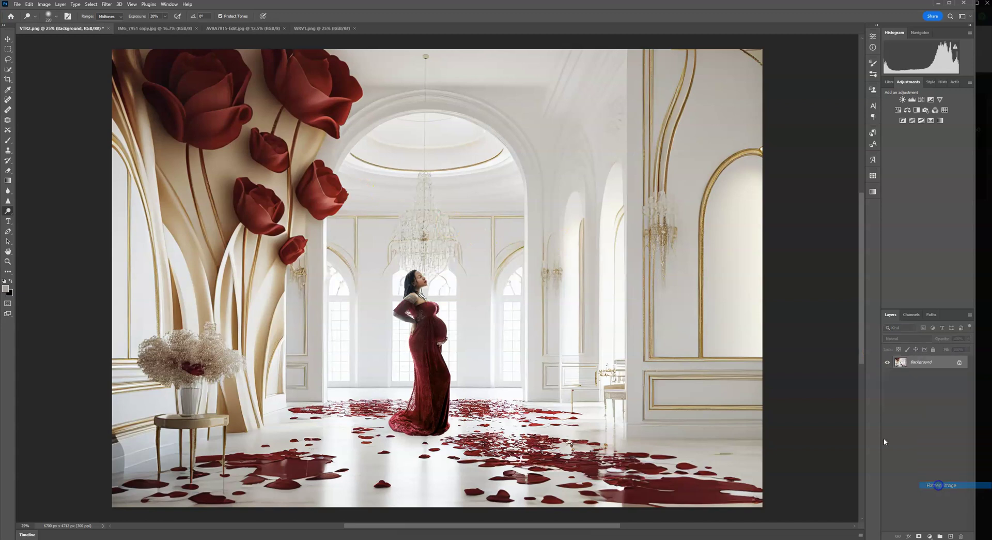
Step: Examine the flattened rose hall composite up close and as a whole
key("ctrl+minus")
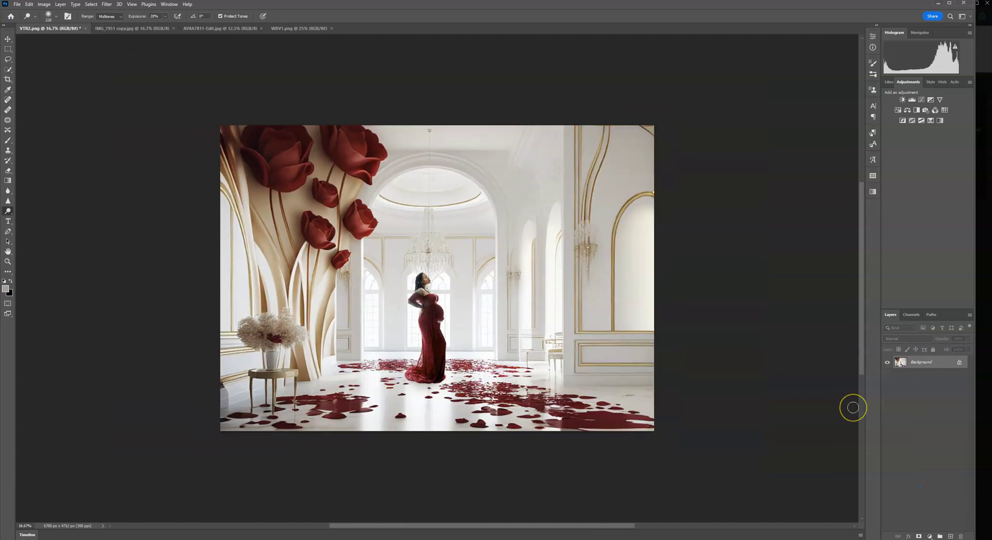
key("ctrl+1")
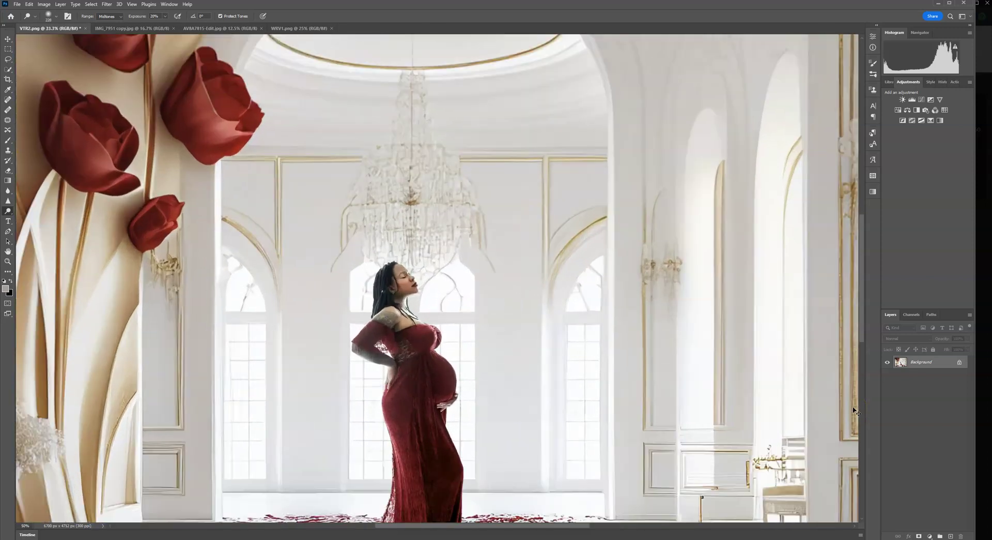
key("ctrl+minus")
key("ctrl+minus")
key("ctrl+minus")
key("ctrl+minus")
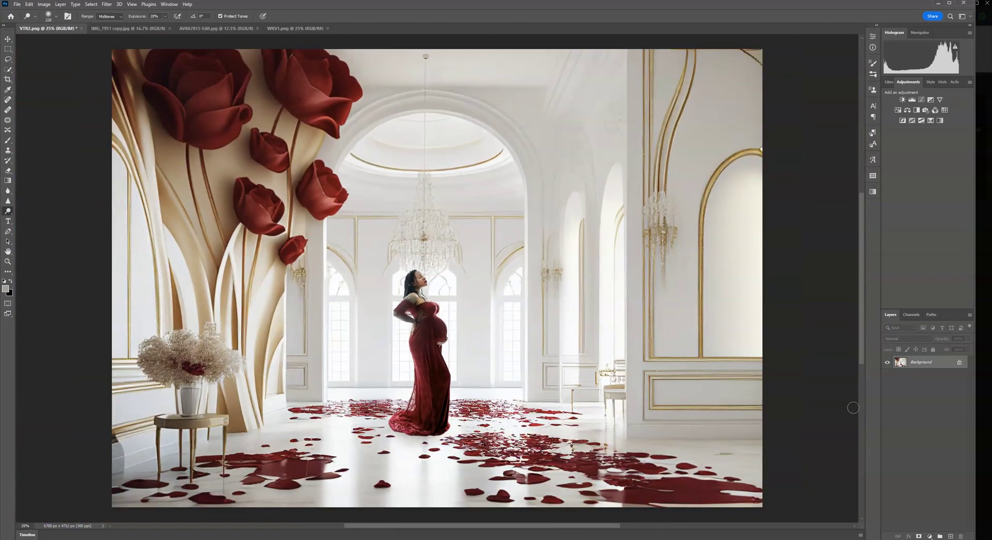
Step: Switch to the photo of the woman in the sheer white dress and select her with Select Subject
left_click(120, 28)
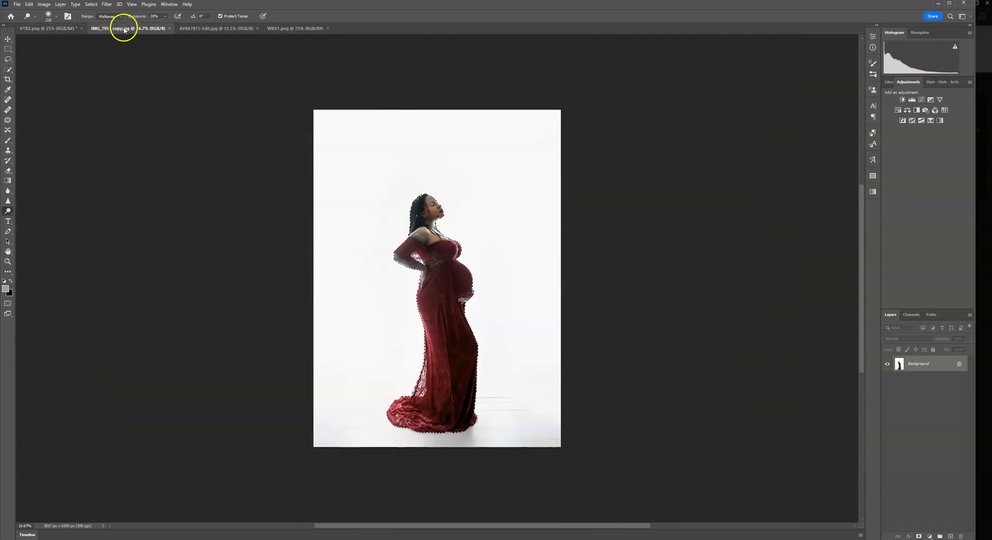
left_click(196, 29)
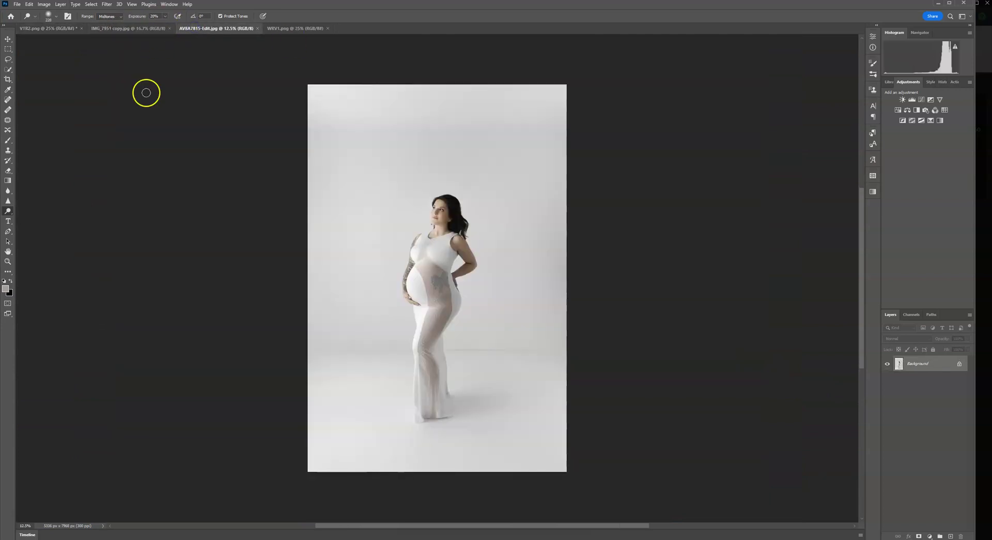
left_click(8, 70)
left_click(224, 15)
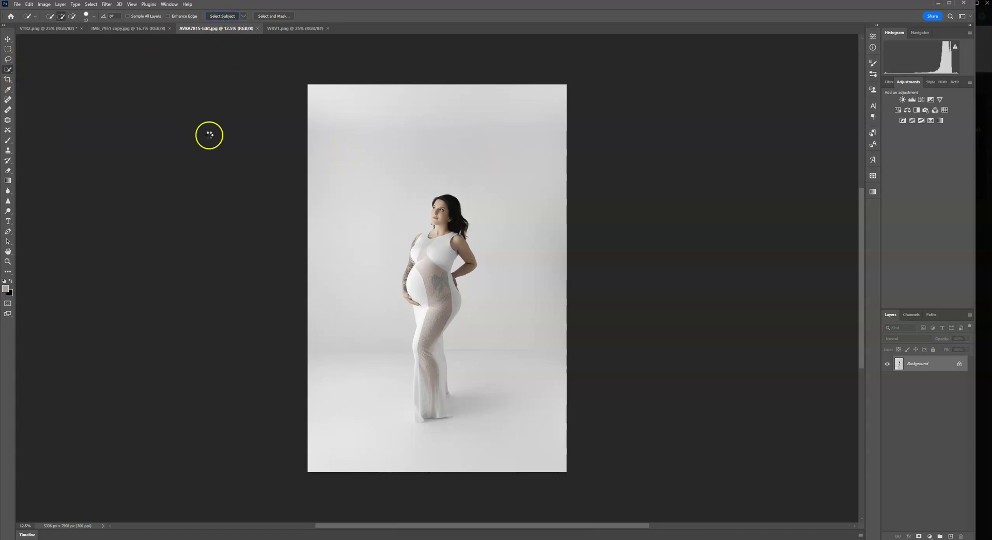
Step: Inspect the selection's edges around the woman's hair, arms and the hem of the white dress
key("ctrl+plus")
key("ctrl+plus")
key("ctrl+plus")
key("ctrl+plus")
key("ctrl+plus")
left_click_drag(481, 264, 397, 399)
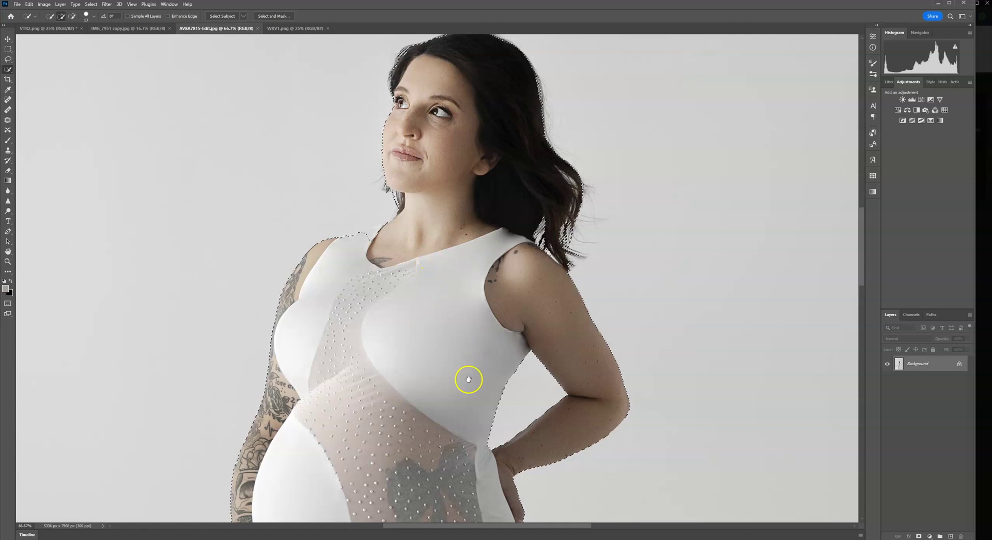
scroll(468, 381, "down", 15)
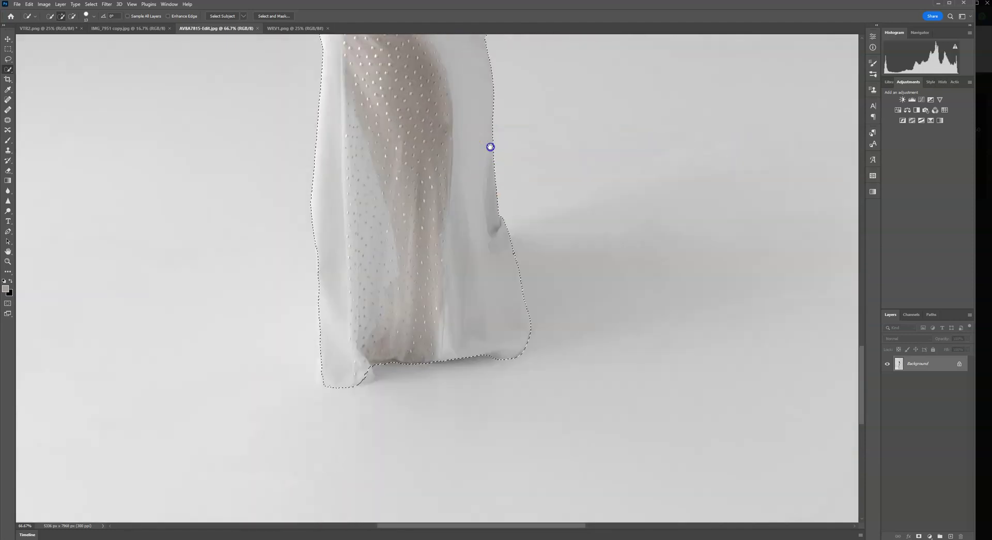
key("ctrl+0")
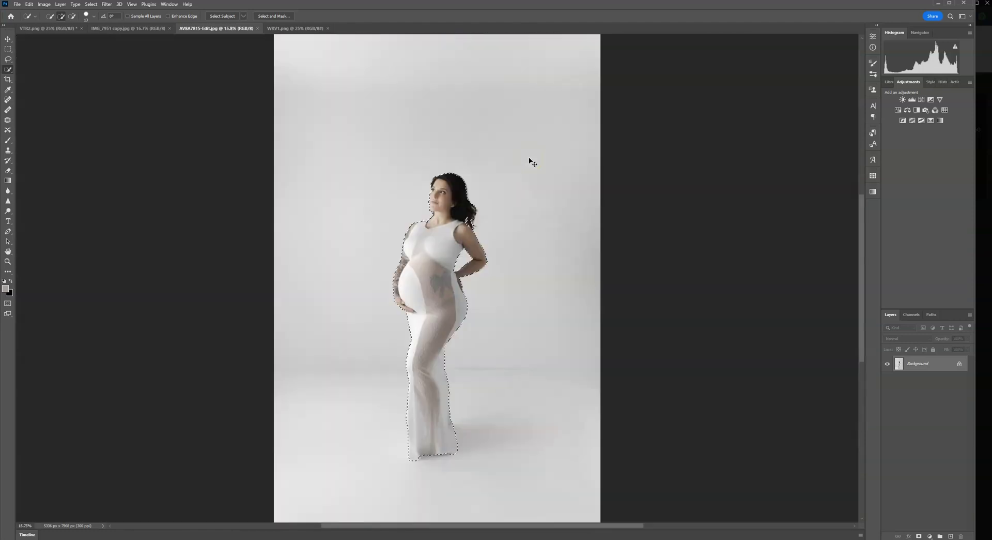
Step: Copy the selected woman in white and paste her into the WRV1.png floral room, ready for transforming
key("ctrl+minus")
left_click(29, 4)
left_click(36, 58)
left_click(272, 29)
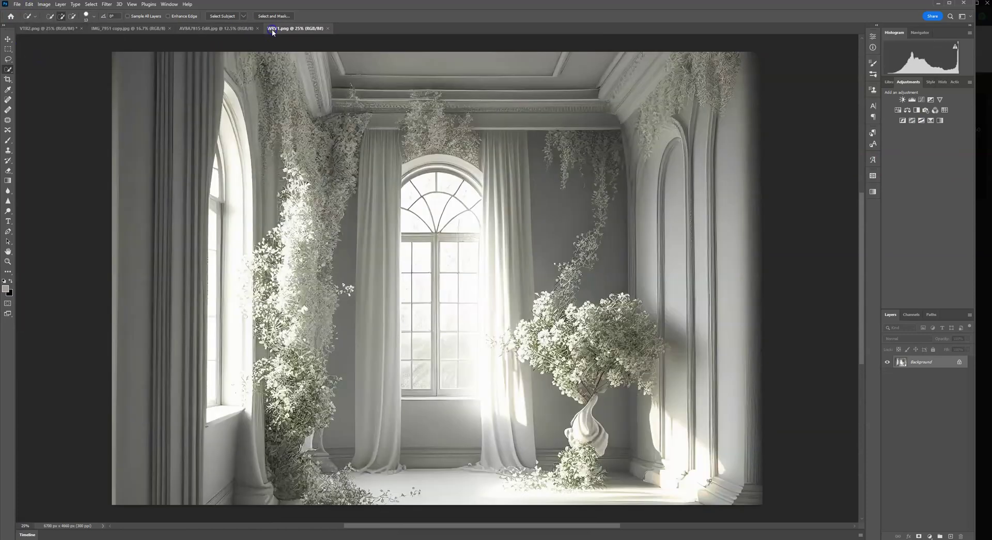
left_click(32, 6)
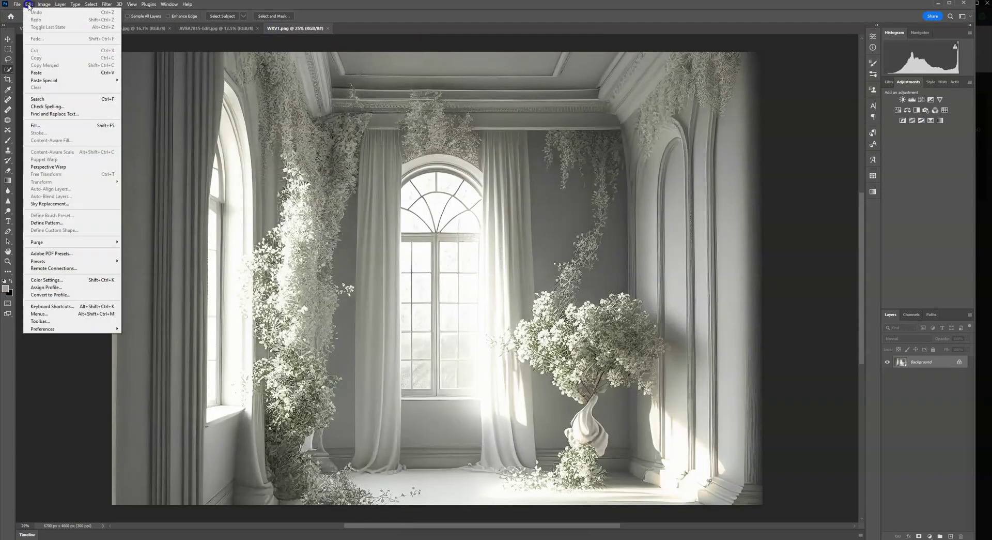
left_click(52, 71)
key("ctrl+t")
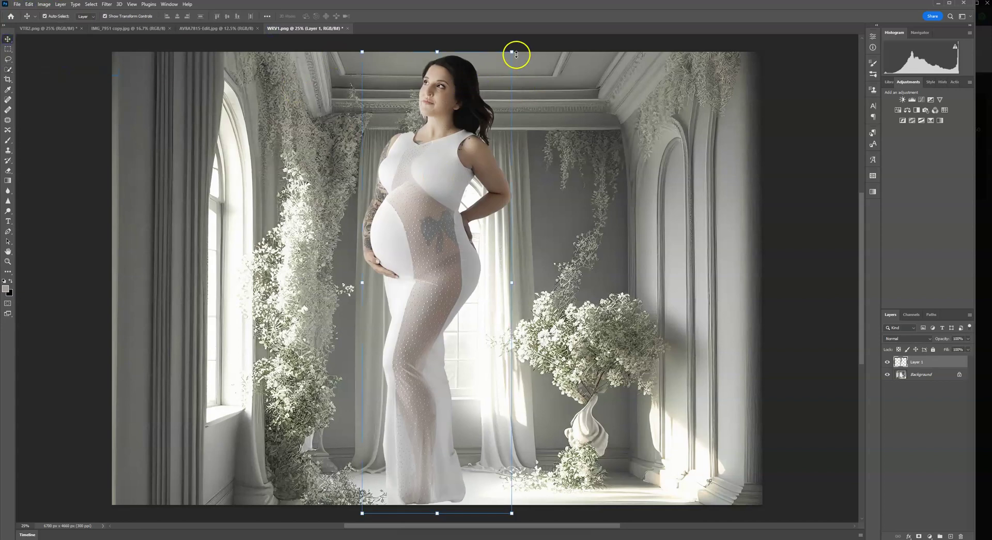
Step: Scale the pasted woman down and stand her on the floor in front of the central arched window
left_click_drag(516, 48, 452, 229)
left_click_drag(409, 306, 458, 288)
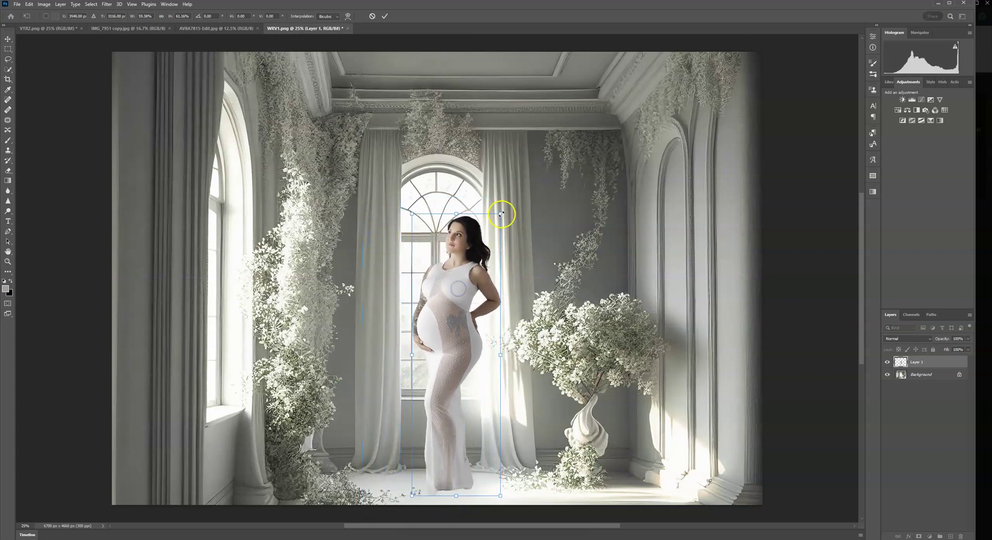
left_click_drag(500, 213, 498, 220)
left_click(385, 16)
Step: Check the woman's proportions against the original photo and shorten her slightly in the floral room
left_click(216, 27)
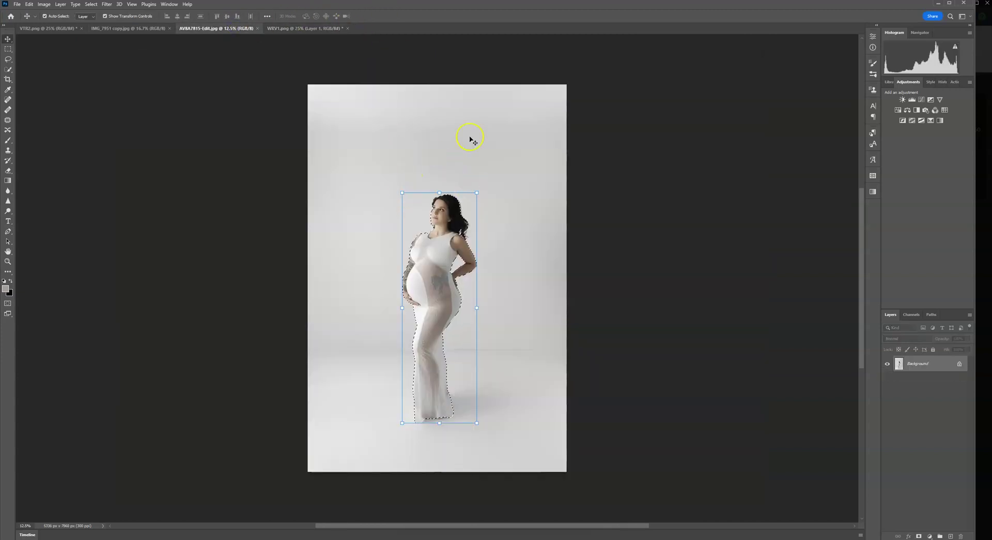
left_click(287, 28)
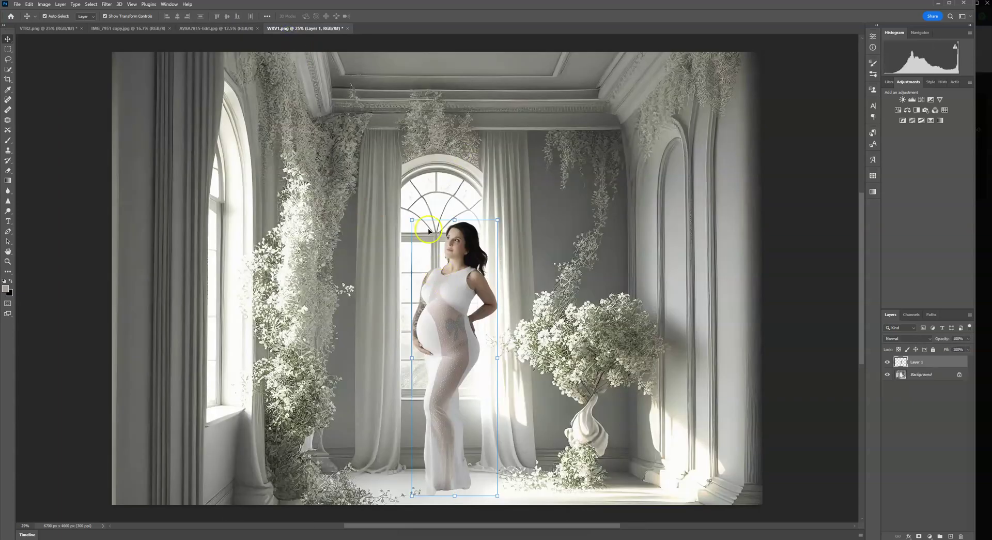
left_click_drag(412, 220, 412, 221)
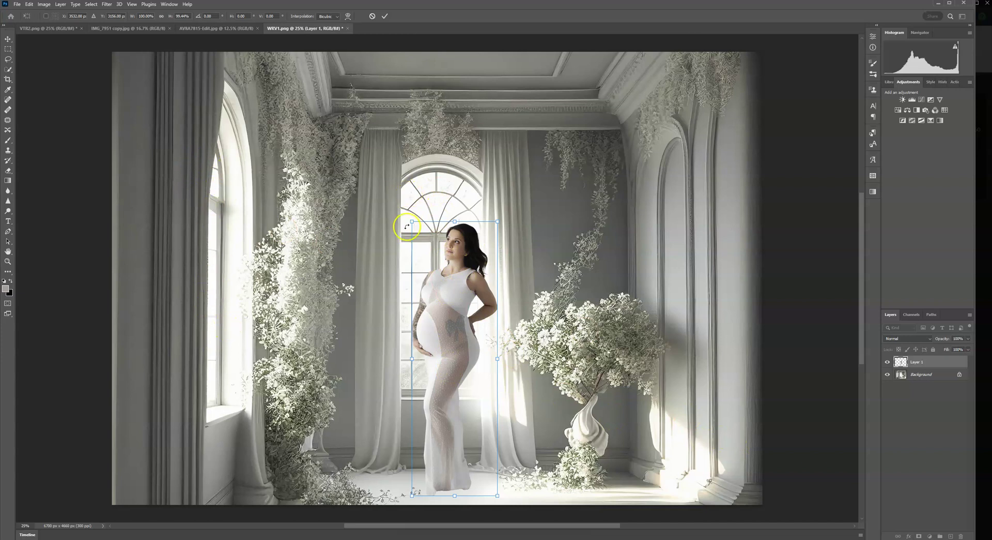
left_click_drag(412, 221, 413, 223)
left_click(385, 16)
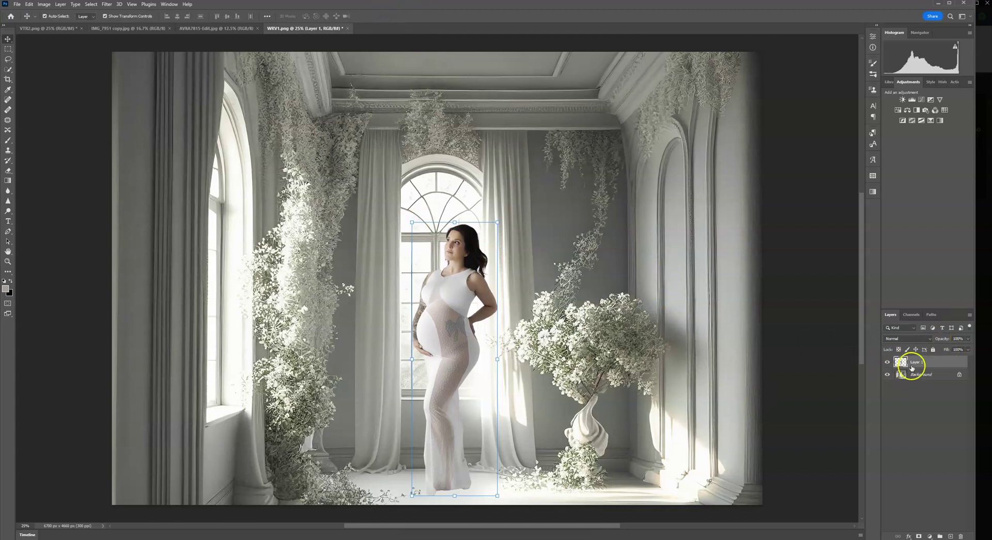
Step: Examine the shoulder and neckline edges of the cut-out woman up close, comparing the floral room composite with the source photo
key("ctrl+plus")
key("ctrl+plus")
key("ctrl+plus")
key("ctrl+plus")
key("ctrl+plus")
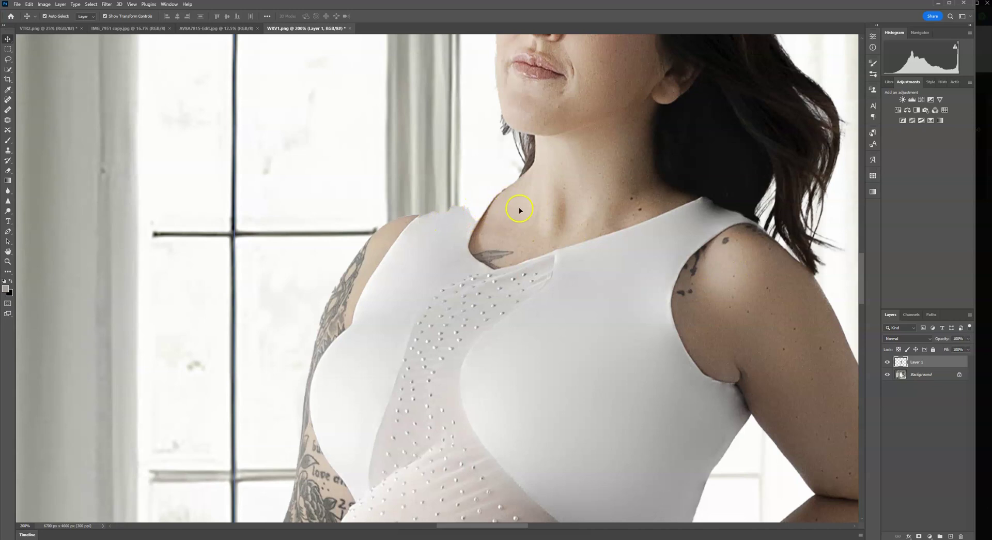
left_click(193, 28)
key("ctrl+plus")
key("ctrl+plus")
key("ctrl+plus")
key("ctrl+plus")
key("ctrl+plus")
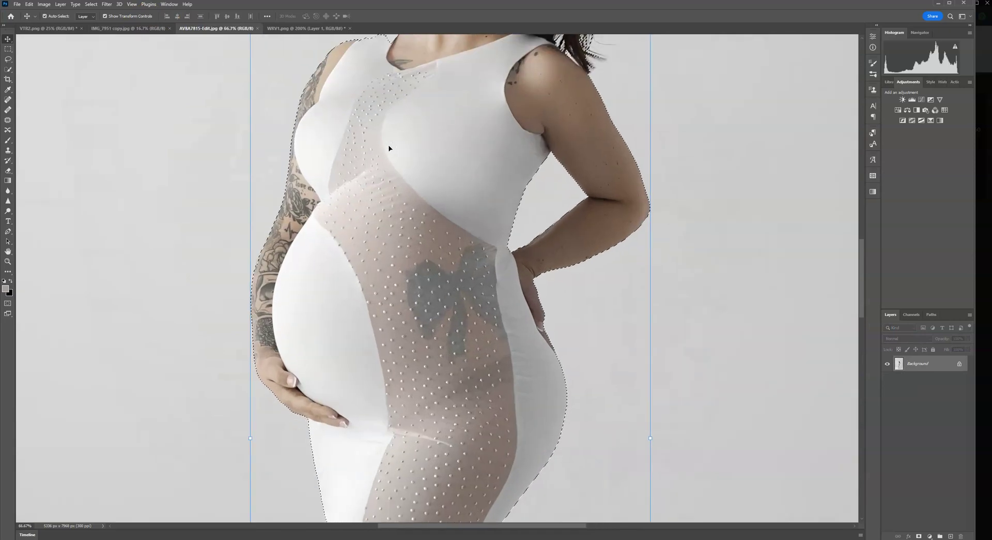
left_click_drag(348, 126, 343, 289)
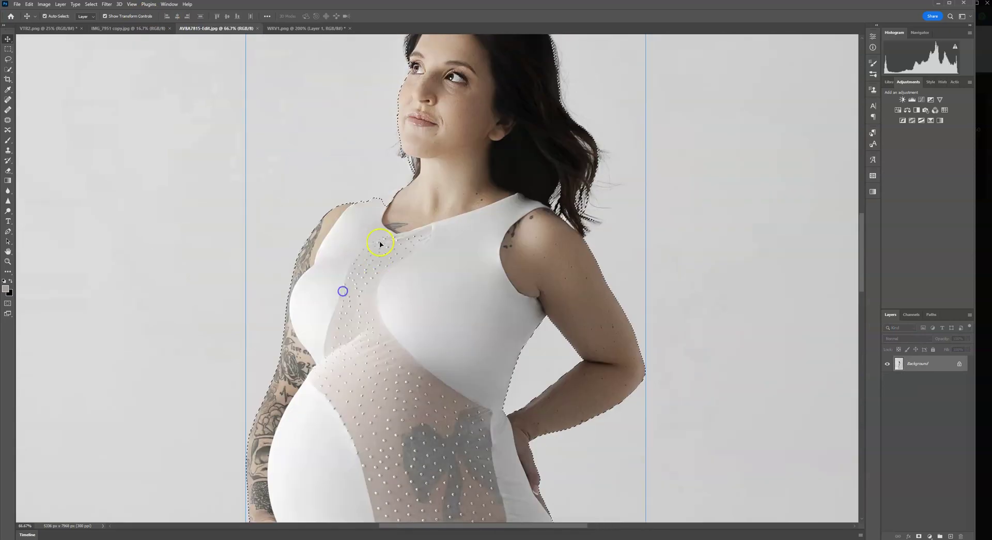
Step: Add the missed strip of dress at the woman's shoulder to the source photo's selection with Quick Selection, and review the room composite
left_click(8, 69)
left_click_drag(388, 201, 380, 202)
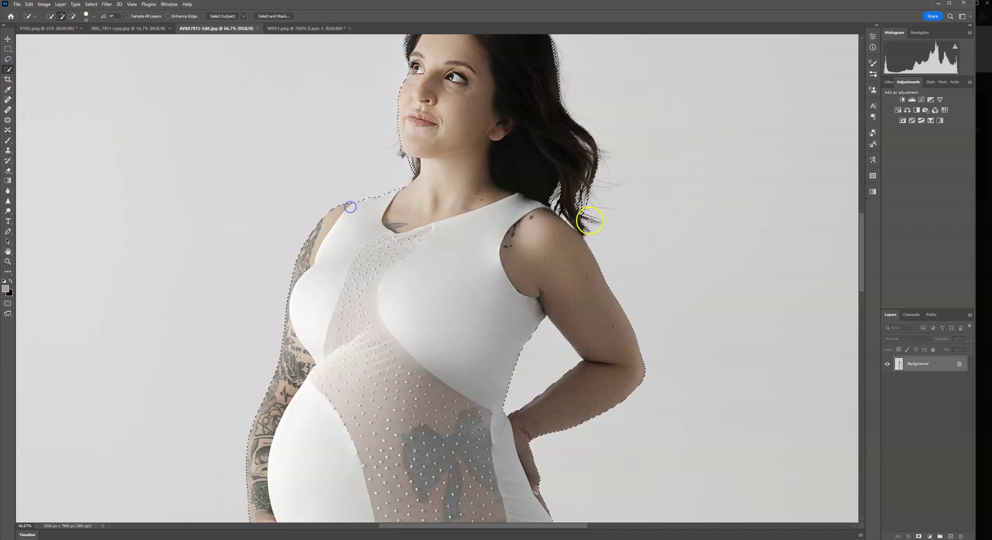
left_click(304, 29)
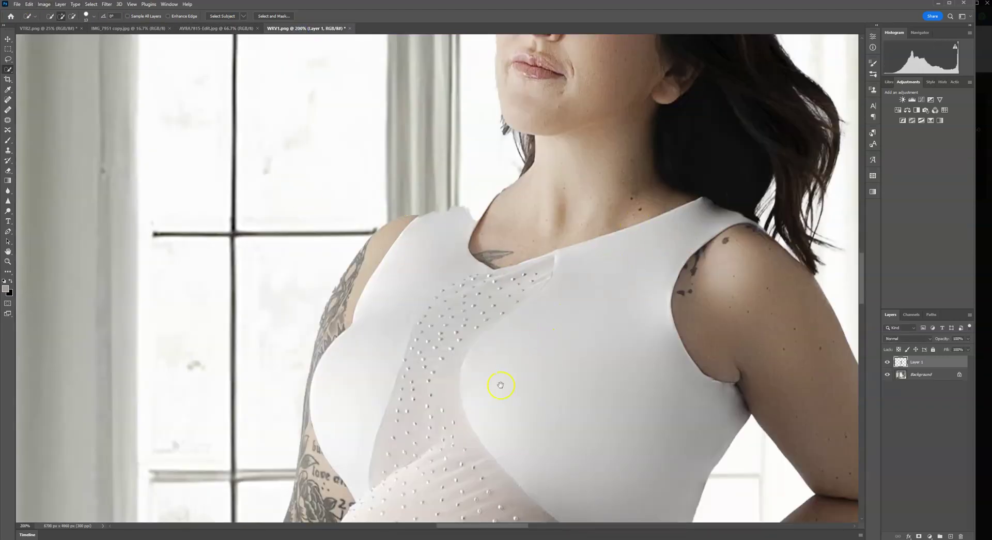
left_click_drag(496, 394, 488, 172)
key("ctrl+0")
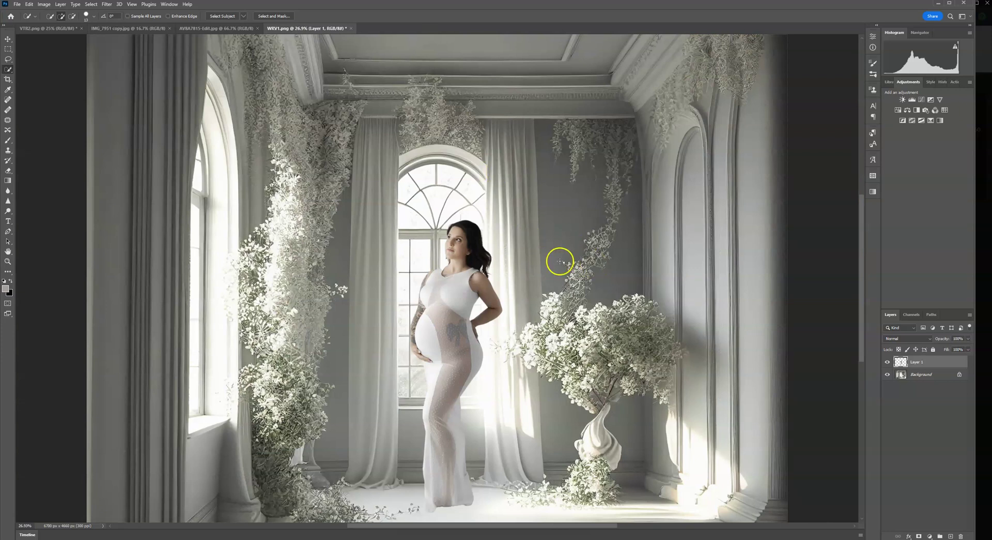
Step: Deselect the woman in the source photo and widen its canvas on both sides with a content-aware crop
left_click(222, 28)
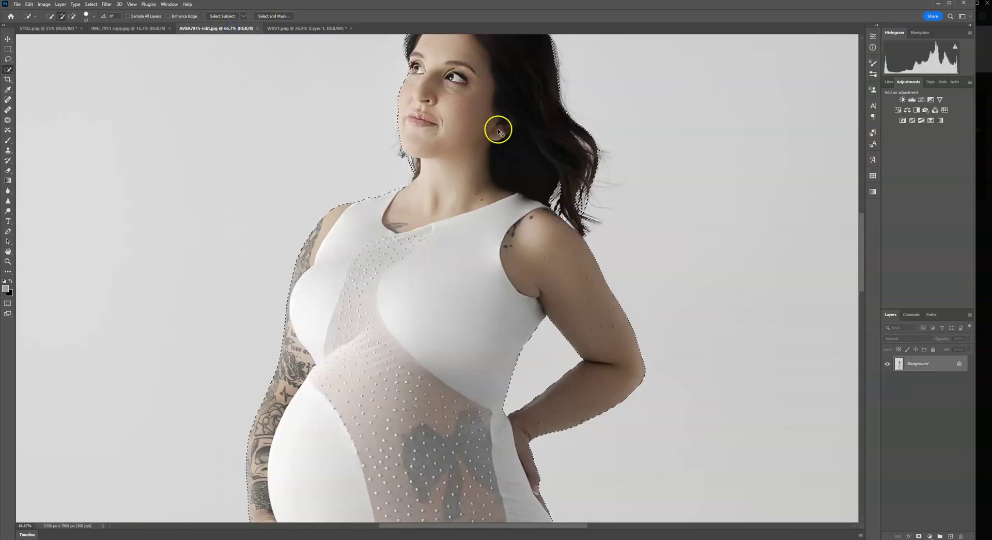
key("ctrl+0")
left_click(8, 49)
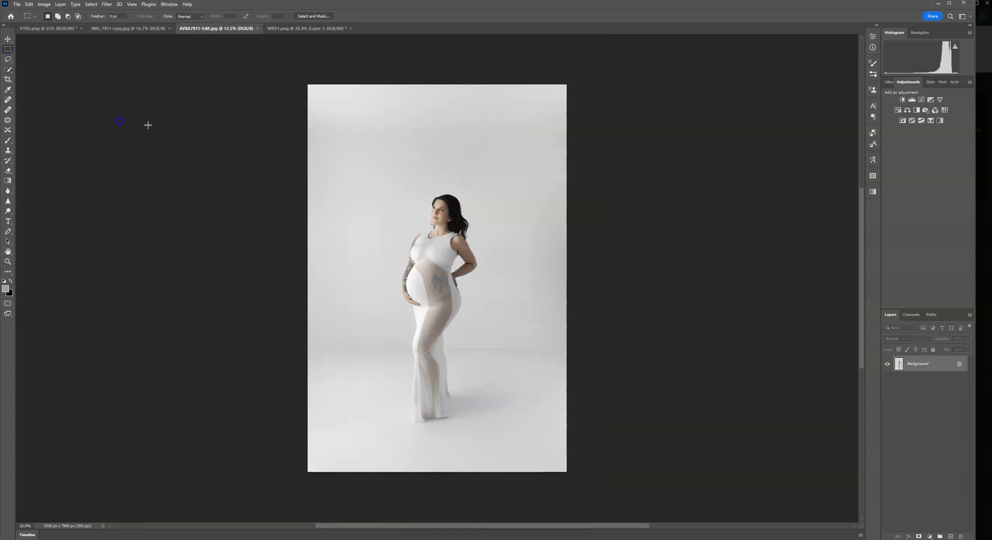
left_click(9, 79)
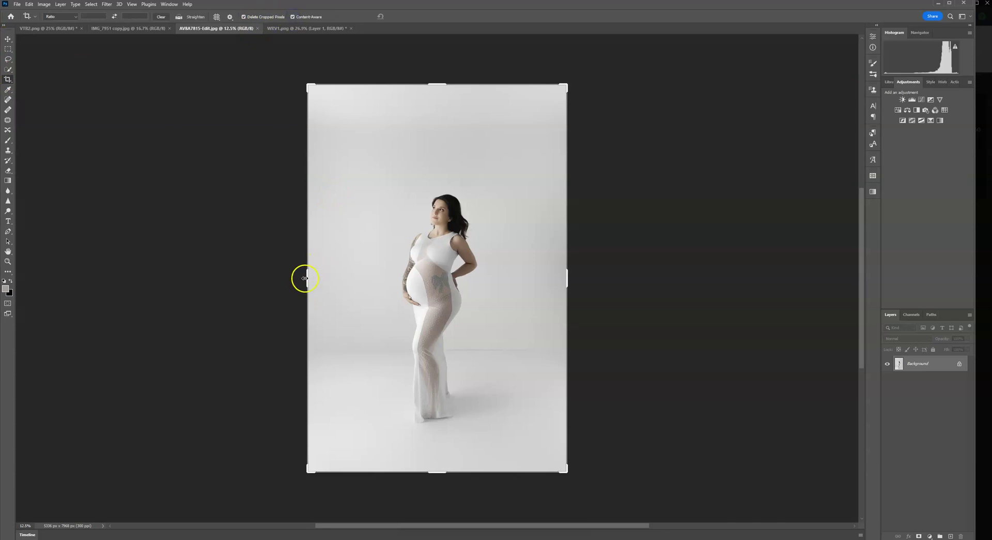
left_click_drag(305, 278, 212, 277)
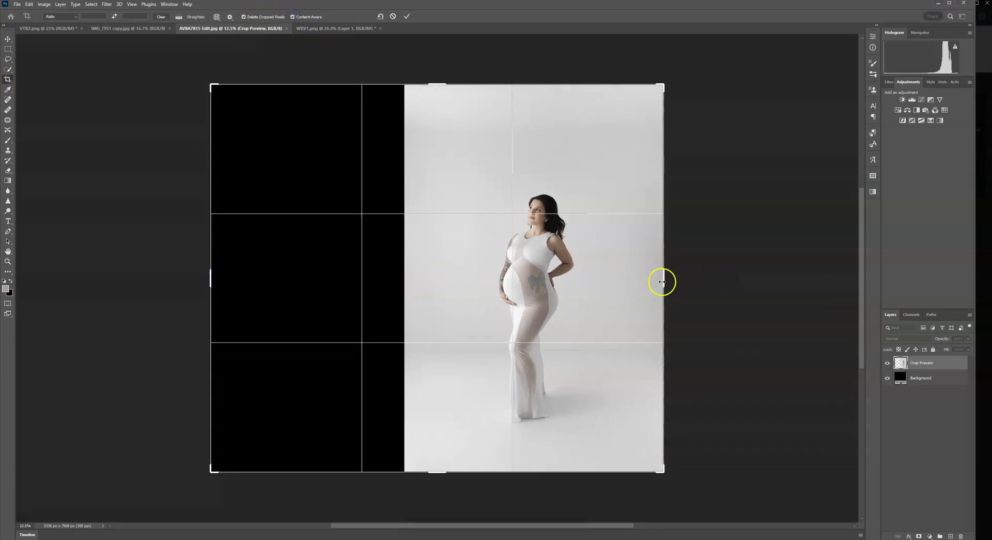
left_click_drag(662, 281, 686, 279)
double_click(607, 152)
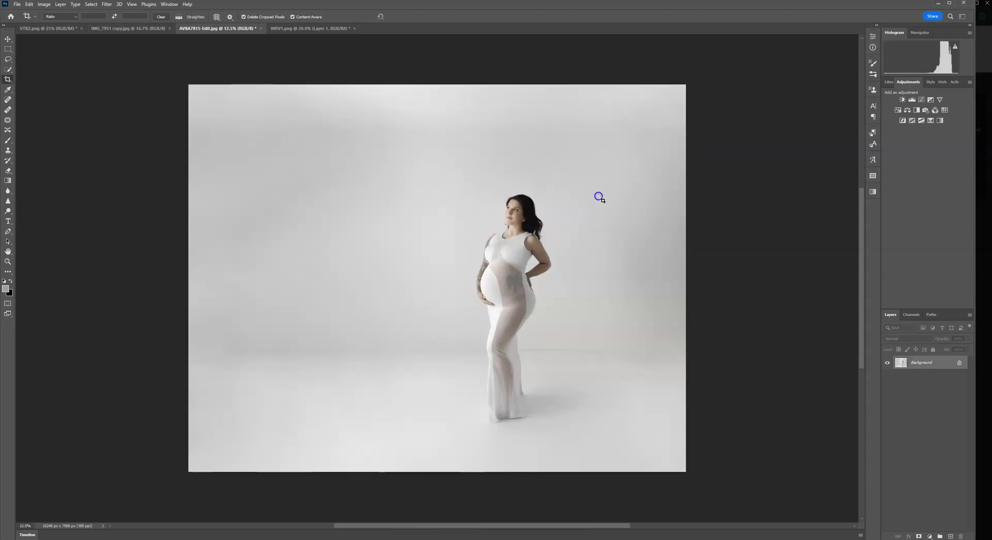
Step: Unlock the widened photo's Background layer and shift it sideways so the woman stands near the canvas centre
key("v")
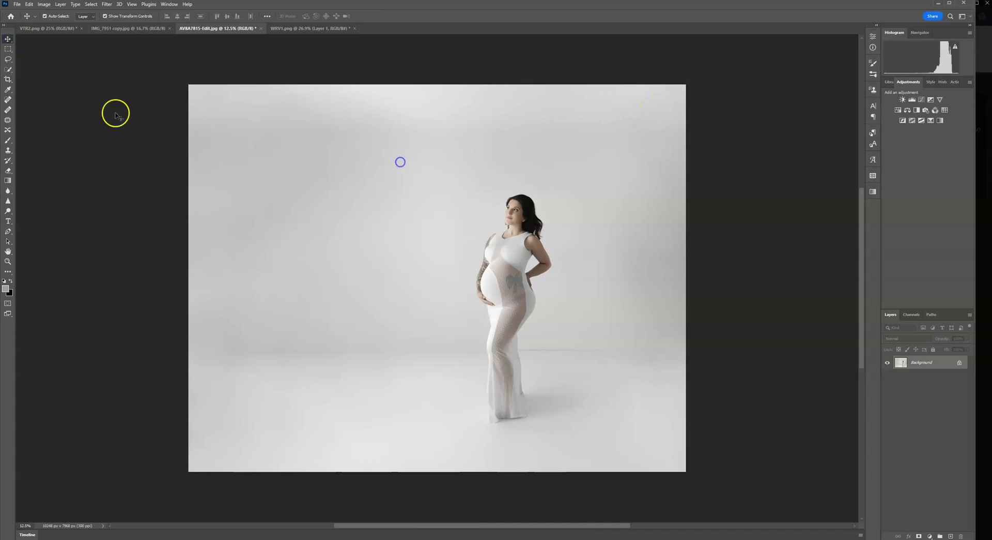
left_click(959, 362)
left_click_drag(618, 139, 551, 141)
left_click(385, 16)
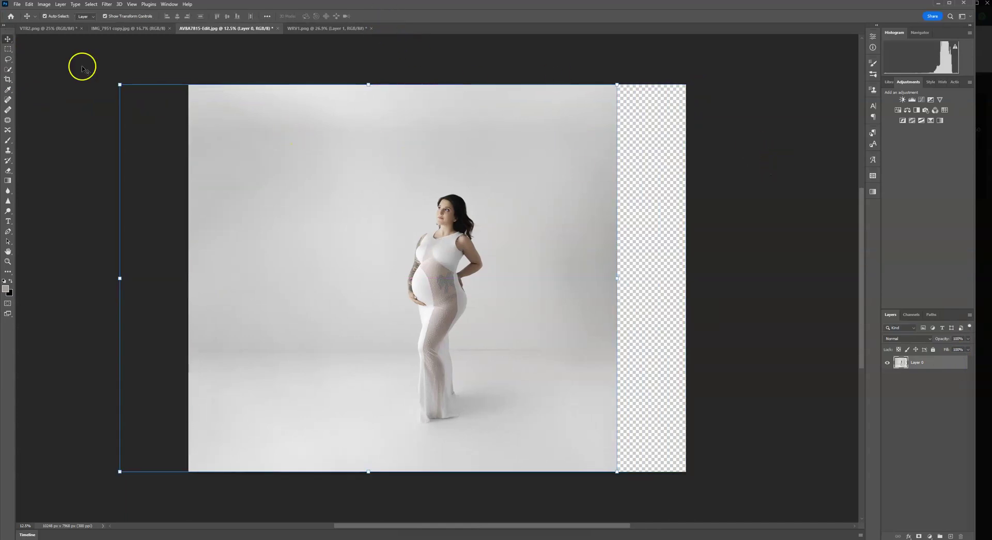
Step: Select the empty strip beside the shifted photo with a slight overlap, fill it with Content-Aware and deselect
left_click(8, 49)
left_click_drag(590, 76, 724, 487)
right_click(661, 357)
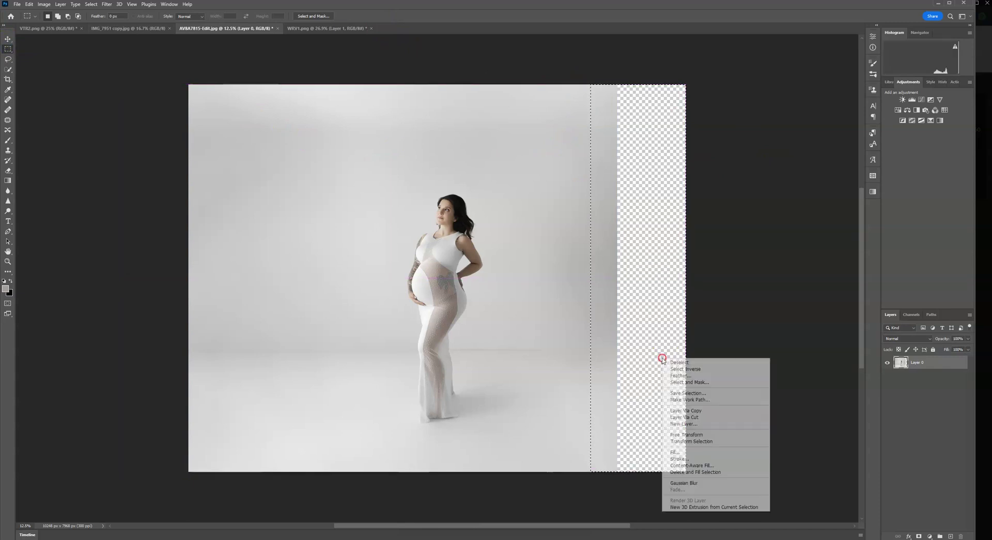
left_click(675, 451)
left_click(519, 150)
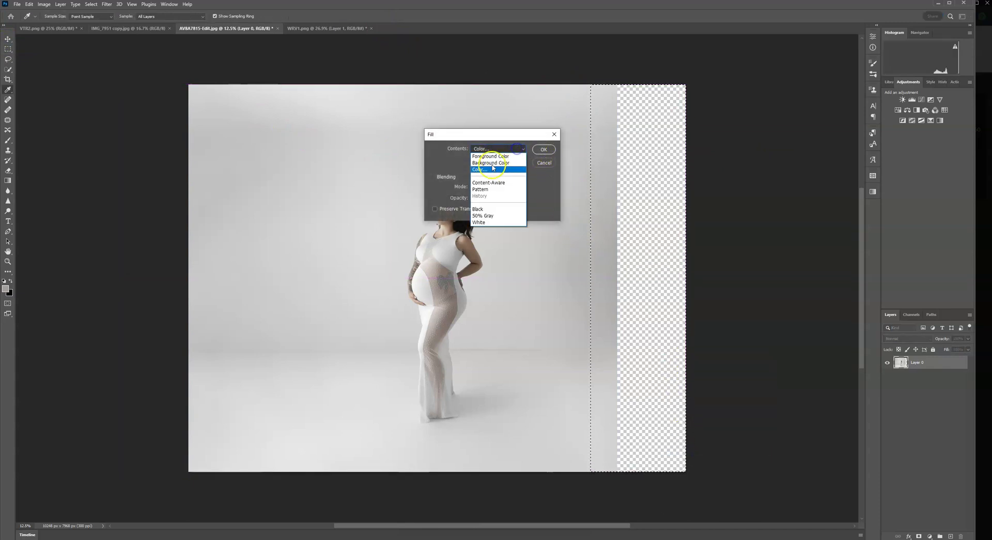
left_click(486, 189)
left_click(544, 149)
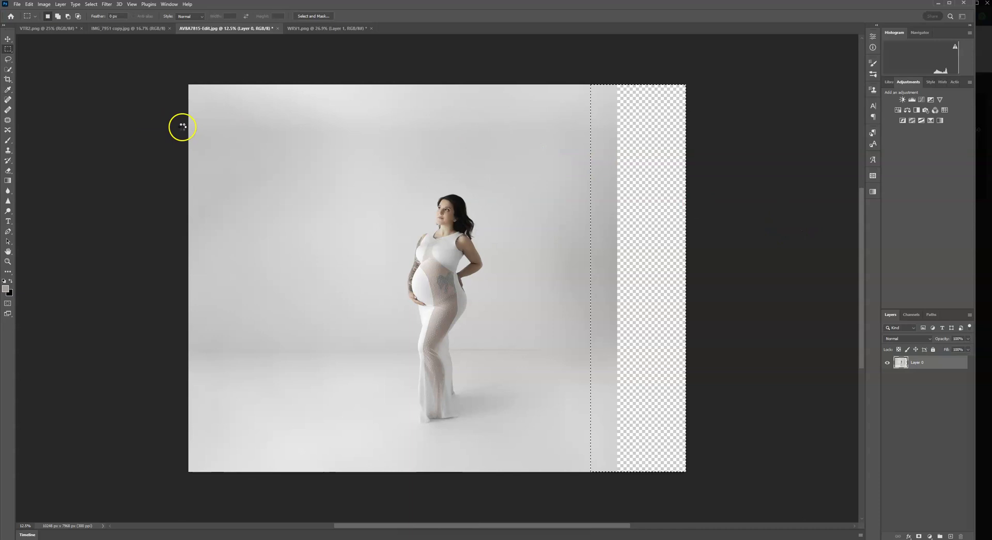
left_click(139, 145)
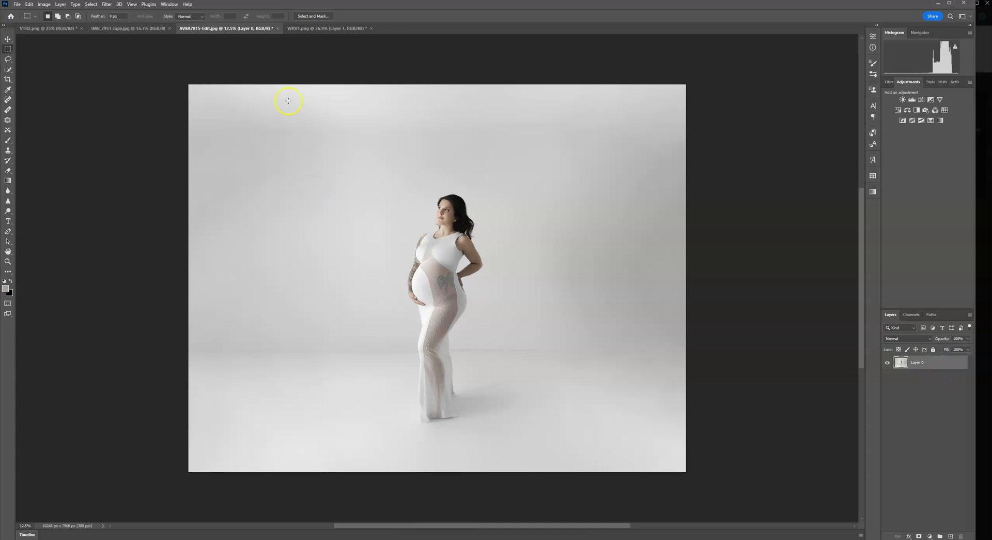
Step: Select the woman with Select Subject and duplicate the layer with an inverted mask that hides her
left_click(8, 68)
left_click(222, 16)
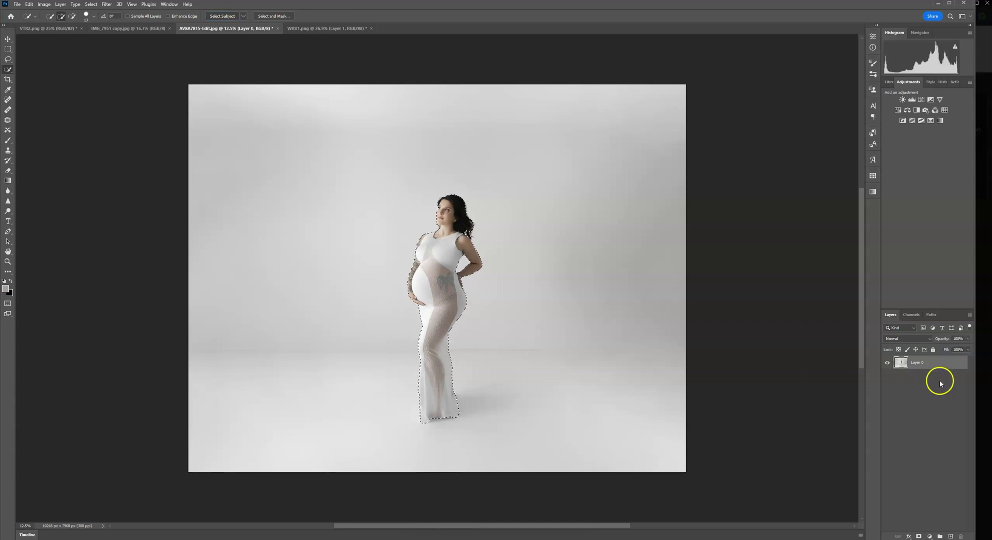
left_click_drag(946, 364, 950, 535)
left_click(918, 535)
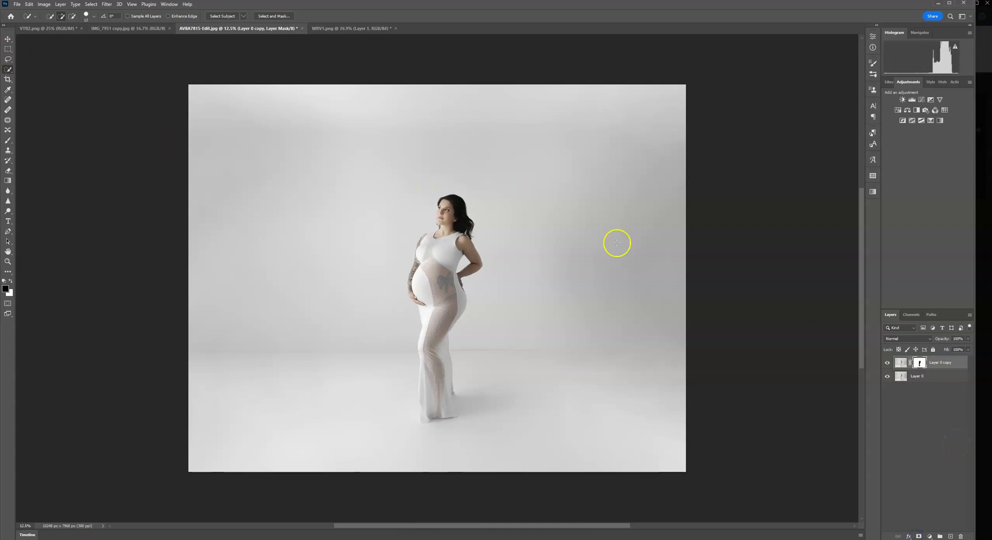
Step: Copy the Background layer of WRV1.png and paste the floral room on top of the studio photo's layers
left_click(368, 29)
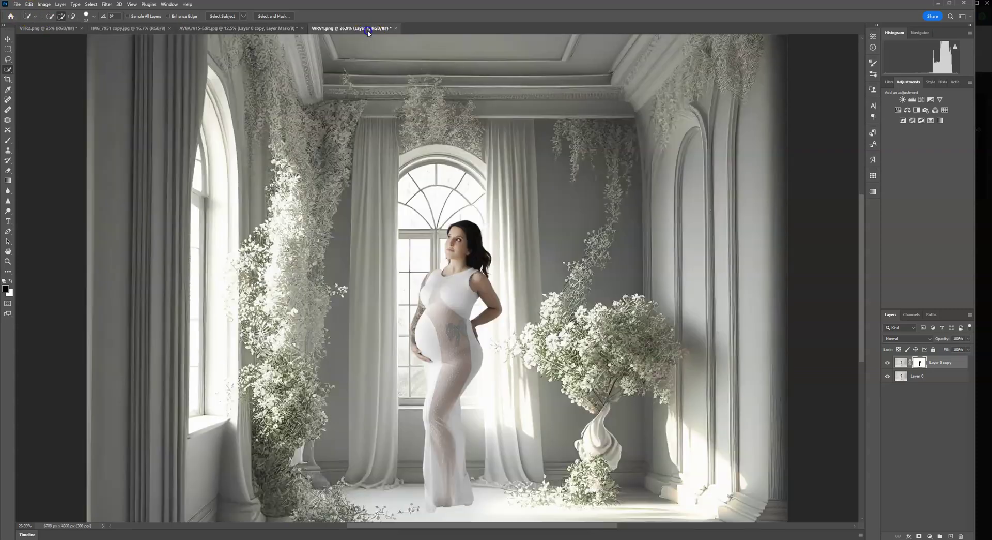
left_click(920, 373)
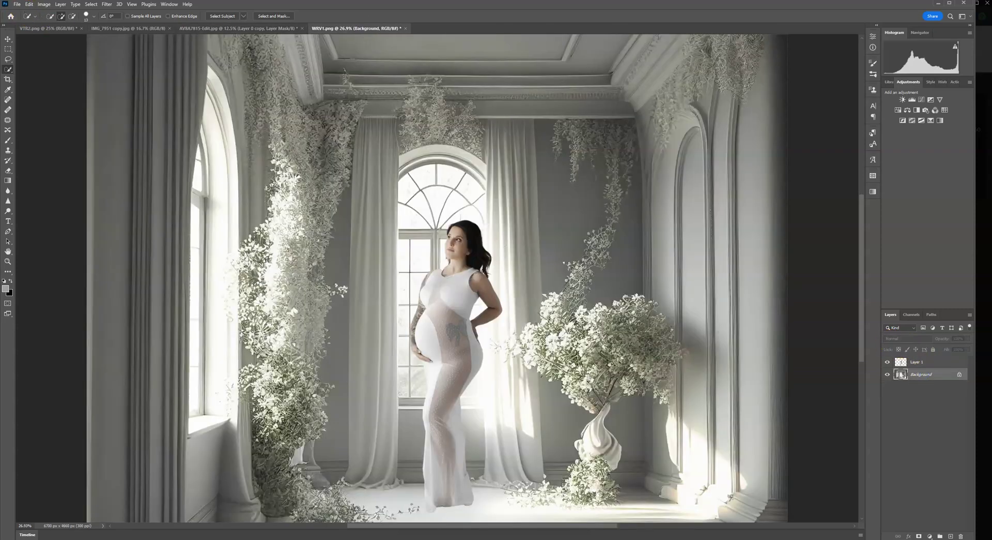
left_click(31, 5)
left_click(43, 60)
left_click(193, 29)
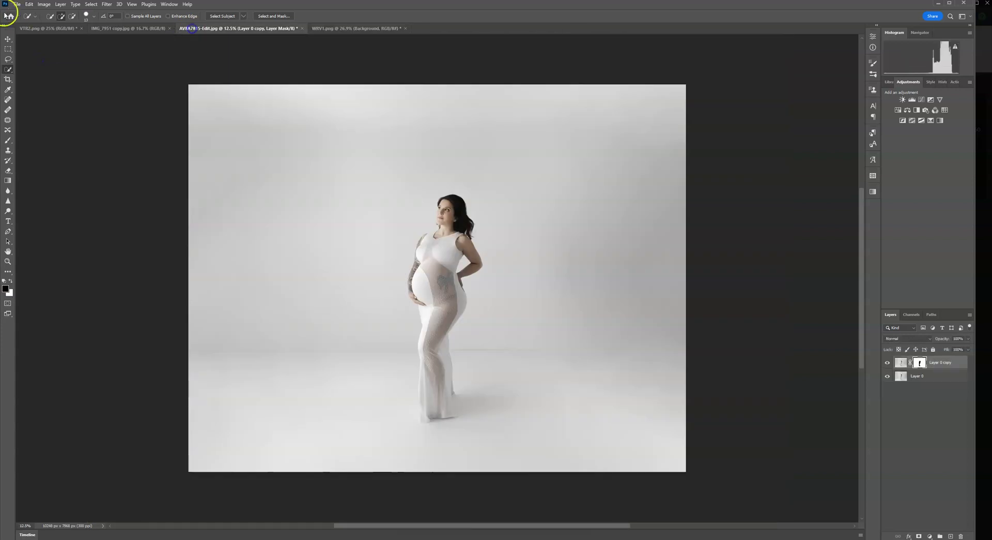
left_click(29, 5)
mouse_move(18, 6)
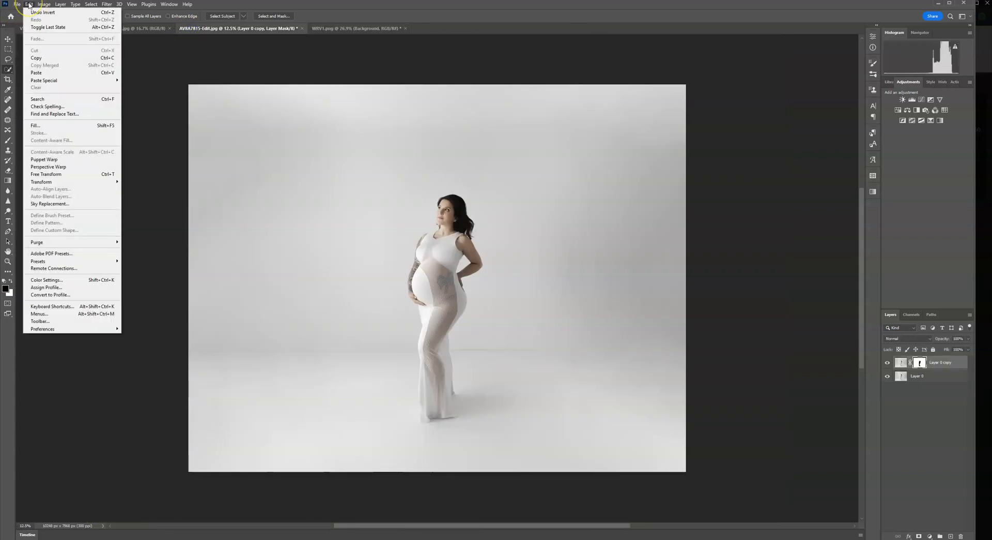
left_click(39, 72)
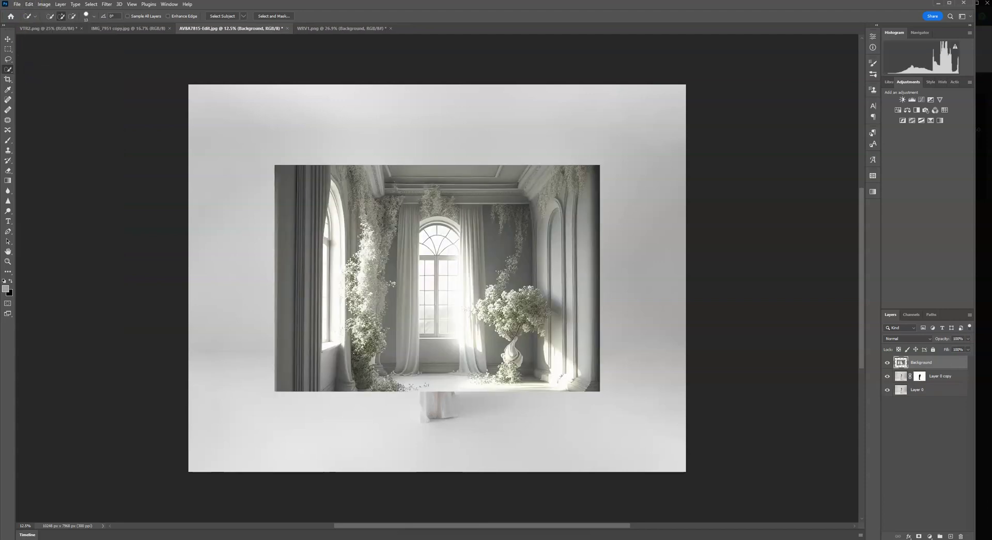
Step: Enlarge the pasted floral room until it covers the full canvas
key("v")
left_click_drag(274, 165, 181, 97)
left_click_drag(599, 391, 723, 472)
left_click_drag(181, 97, 146, 84)
left_click(385, 17)
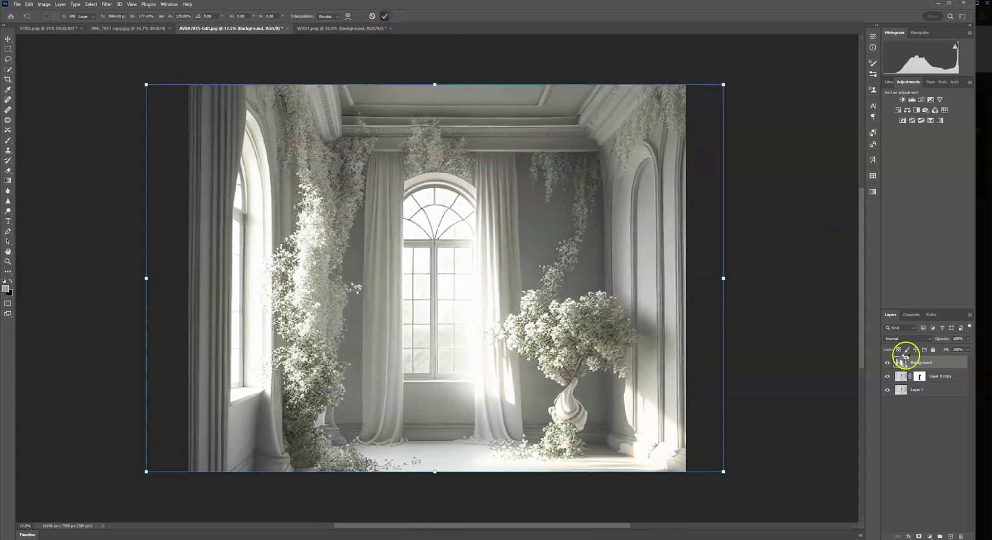
Step: Clip the floral room layer to the masked Layer 0 copy, keeping the room's full-canvas placement
left_click_drag(930, 367, 931, 371)
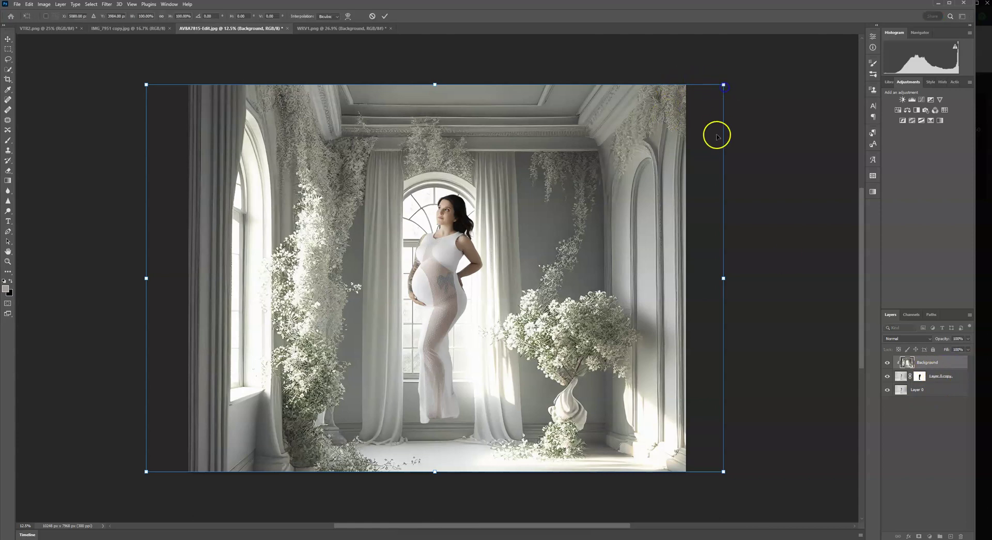
left_click_drag(715, 137, 711, 98)
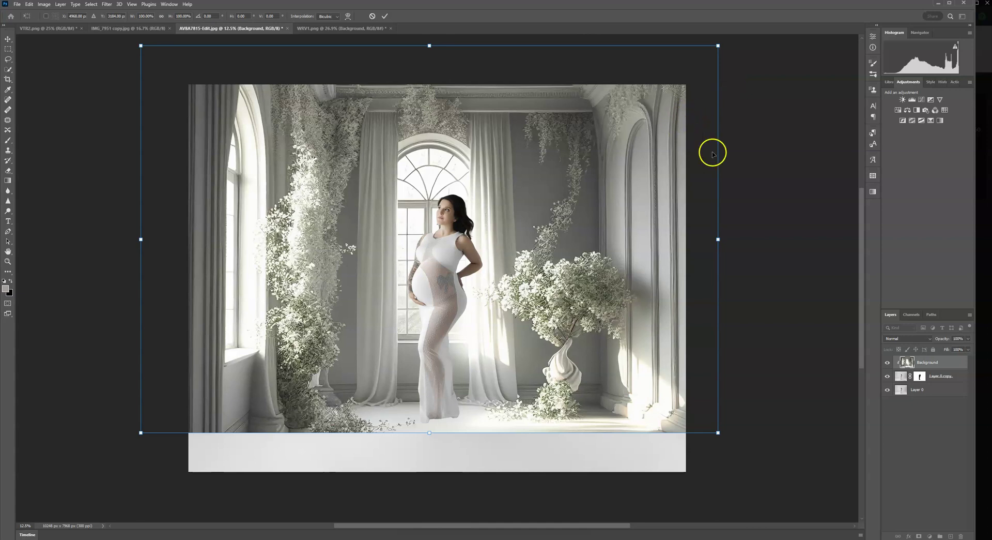
left_click(372, 16)
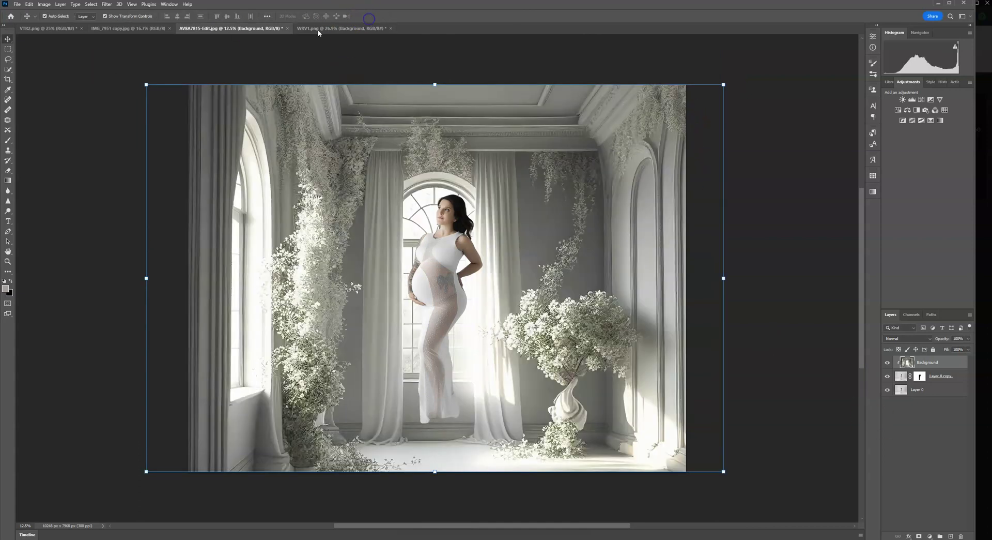
Step: Compare the studio photo composite with the WRV1.png composite and examine the woman's cut-out edges around the shoulders up close
left_click(342, 29)
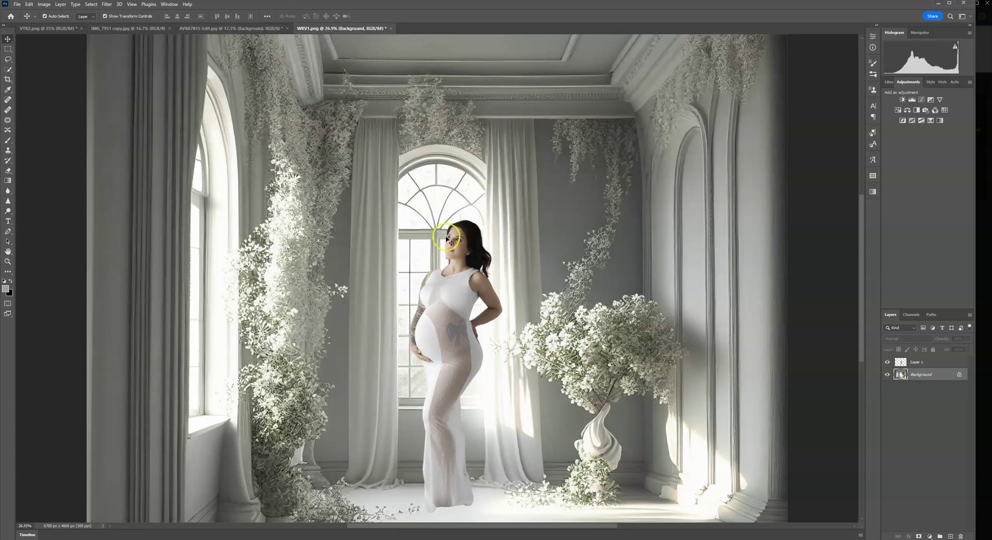
left_click(241, 28)
key("ctrl+plus")
key("ctrl+plus")
key("ctrl+plus")
key("ctrl+plus")
key("ctrl+plus")
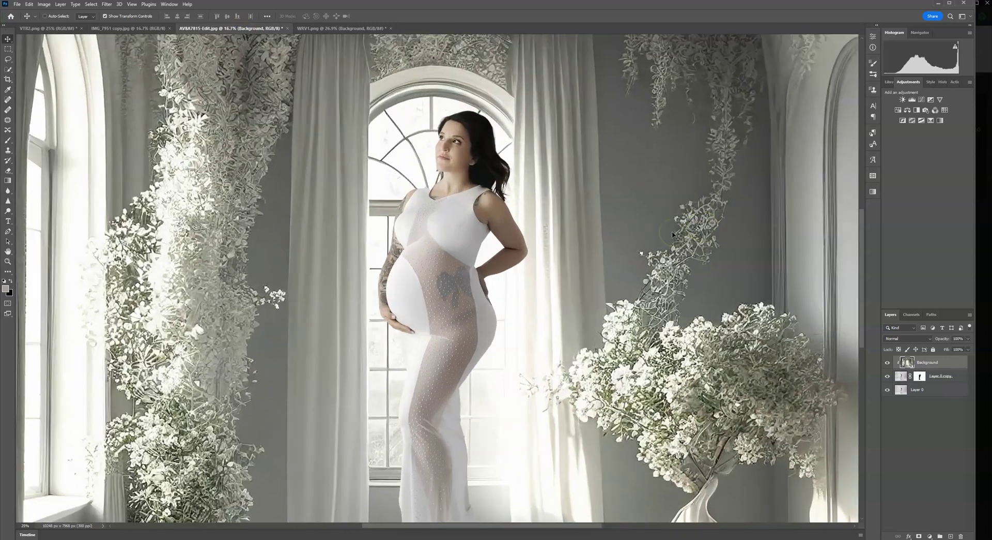
scroll(582, 363, "up", 3)
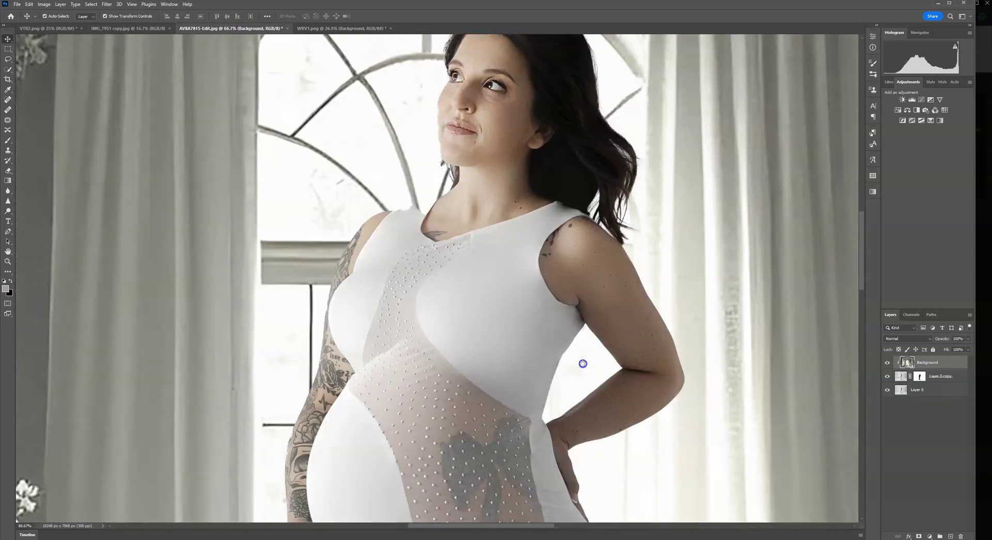
key("ctrl+plus")
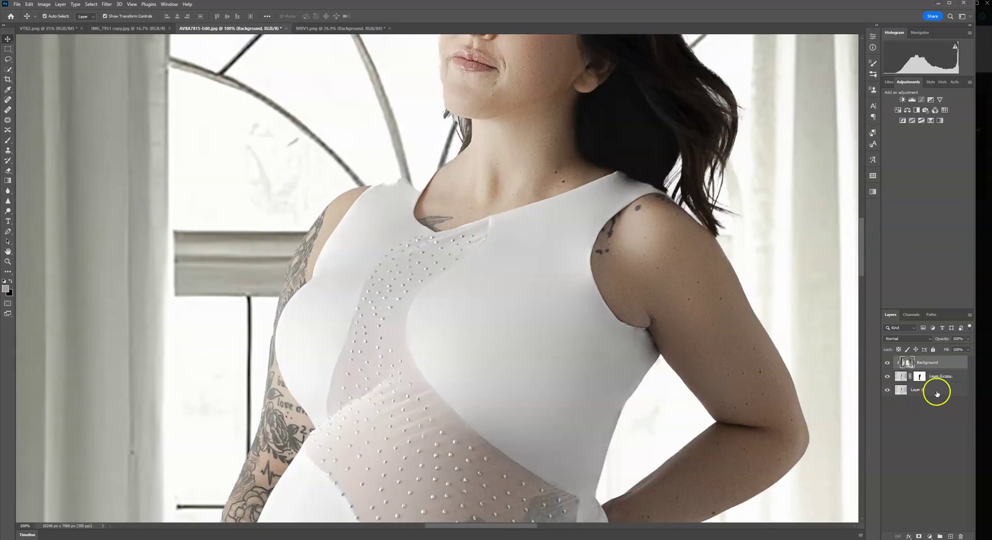
Step: Paint black on the Layer 0 copy mask with a 34 px soft round brush to clean up the dress strap at the shoulder
left_click(923, 379)
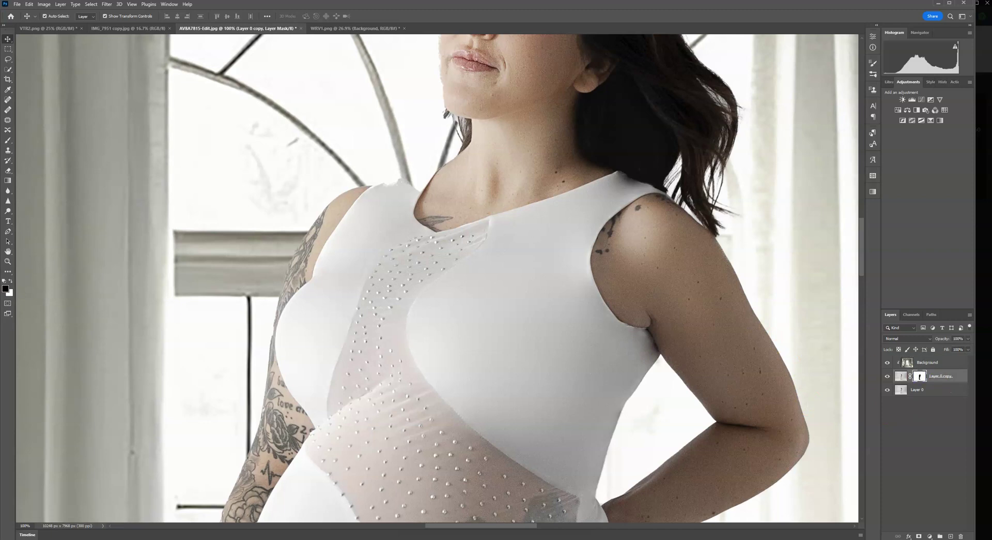
left_click(8, 140)
left_click(11, 279)
left_click(57, 14)
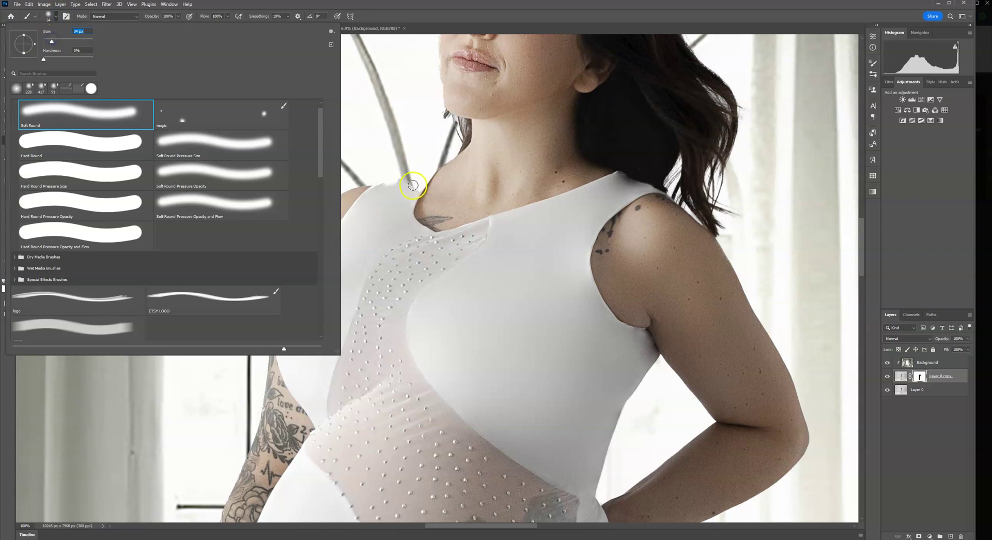
left_click(421, 187)
left_click(11, 280)
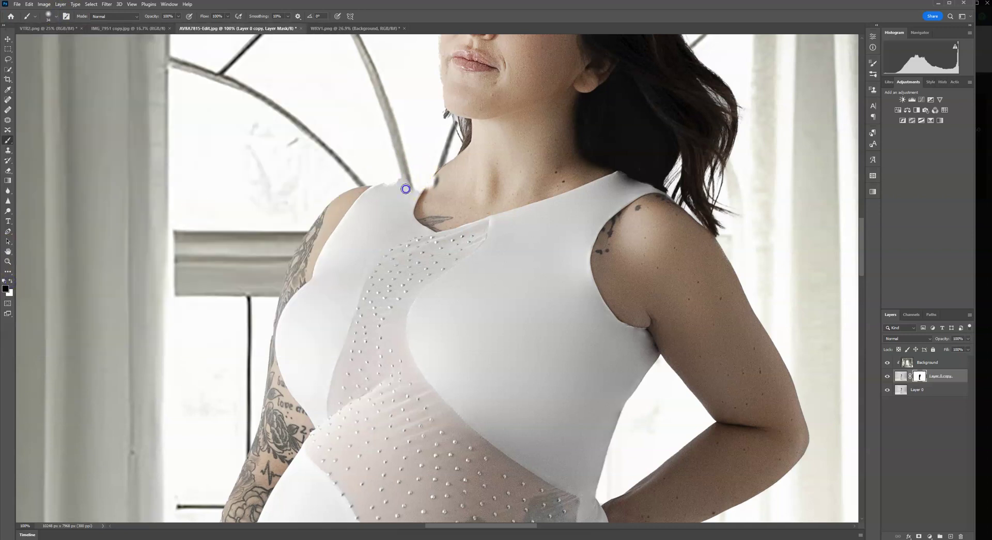
left_click_drag(439, 173, 400, 189)
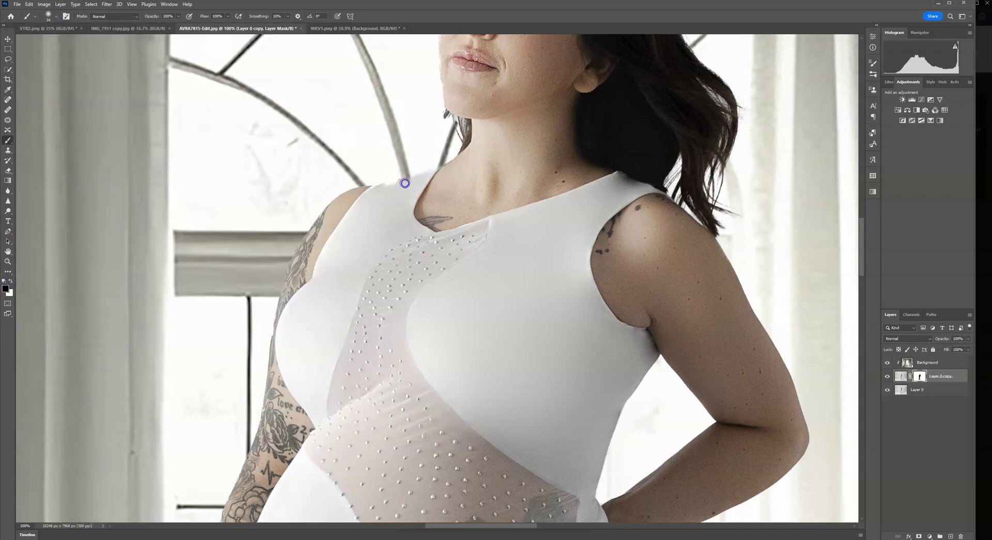
key("ctrl+0")
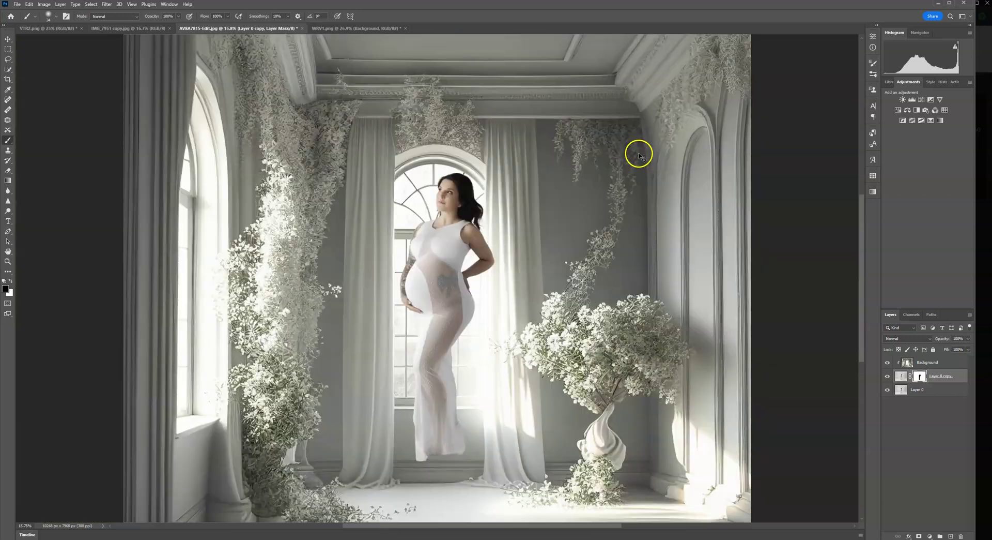
key("ctrl+minus")
Step: In WRV1.png, add a new layer directly above the Background and set its blend mode to Multiply
left_click(348, 28)
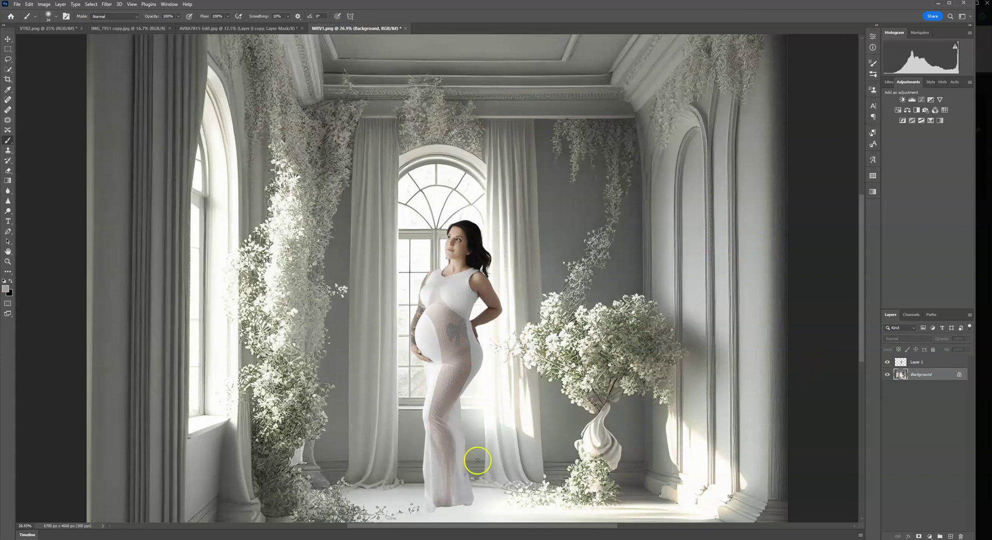
left_click(8, 48)
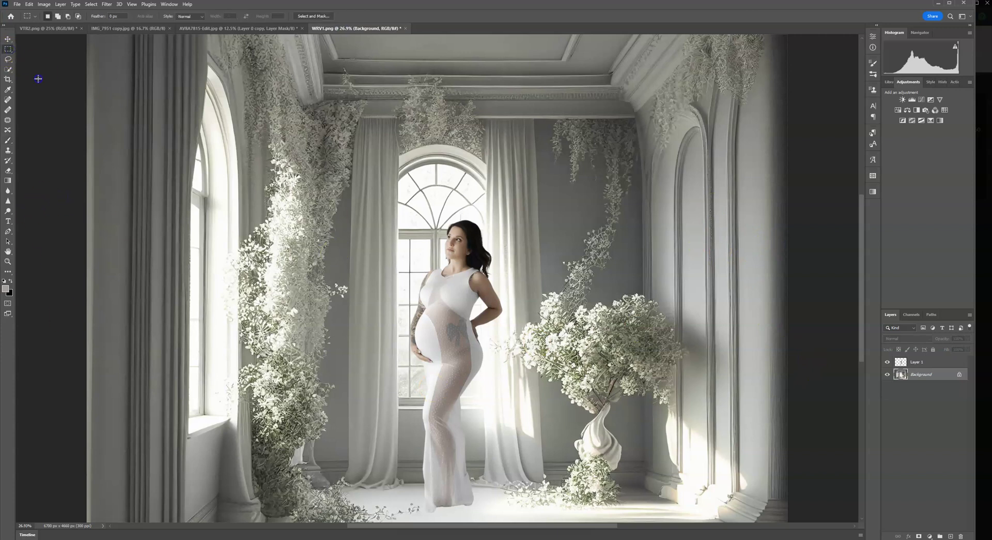
key("ctrl+minus")
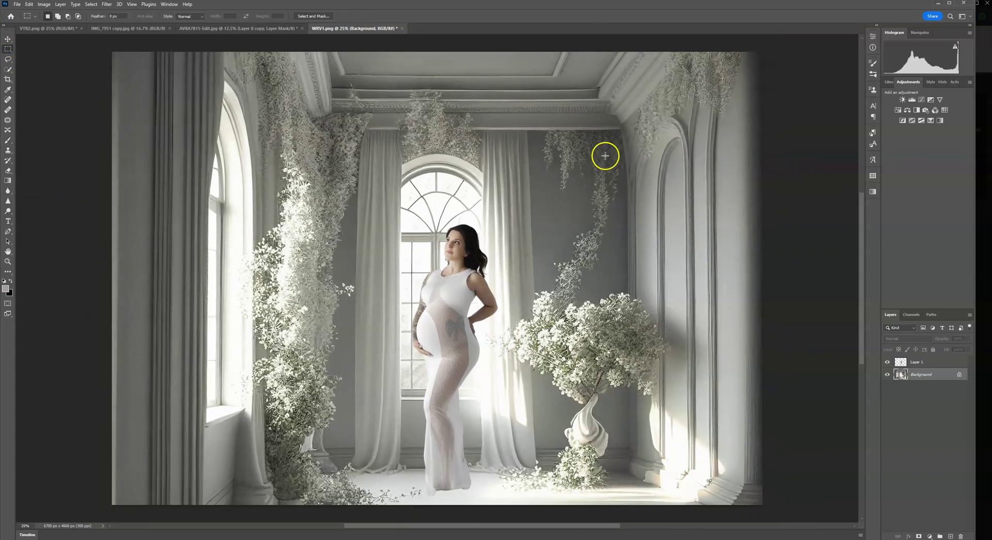
key("ctrl+plus")
key("ctrl+plus")
key("ctrl+plus")
key("ctrl+plus")
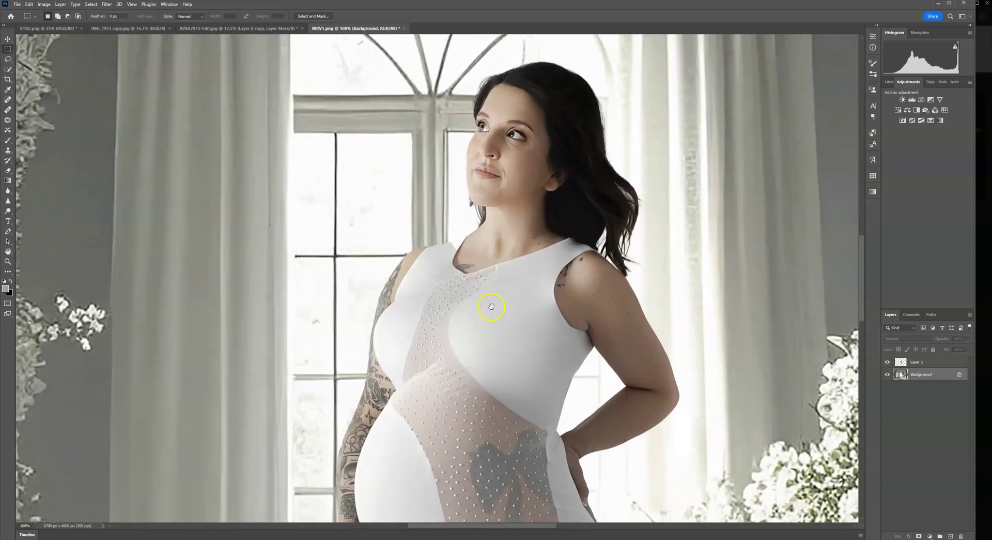
scroll(487, 311, "down", 20)
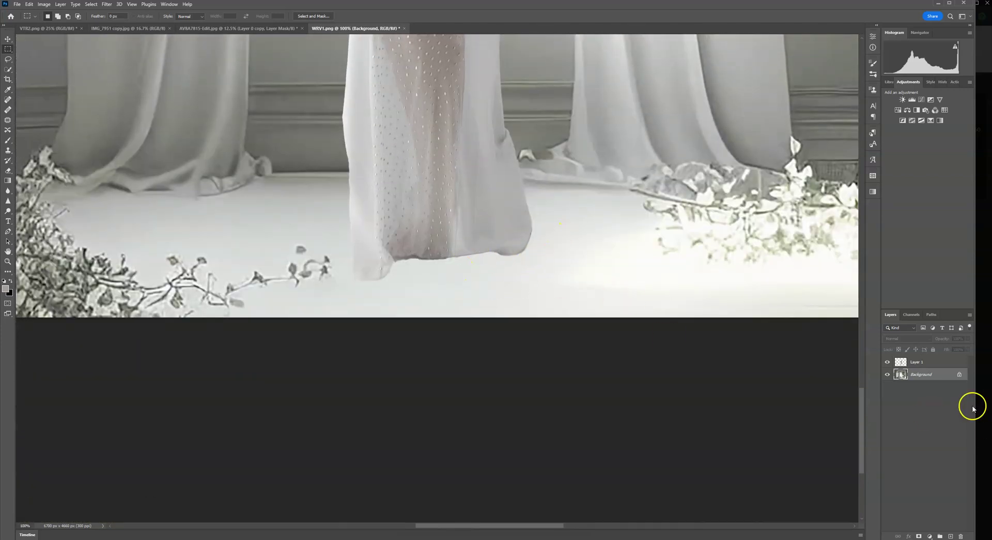
left_click(951, 536)
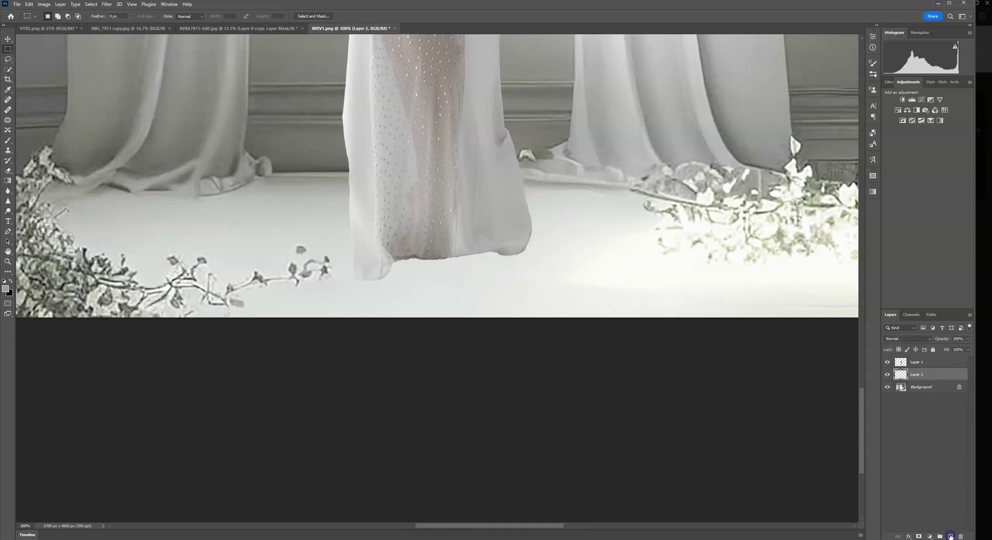
left_click(907, 342)
left_click(901, 370)
Step: Paint a soft grey shadow on the floor beside and under the dress hem with an enlarged soft brush at 20% opacity
left_click(8, 140)
left_click(54, 16)
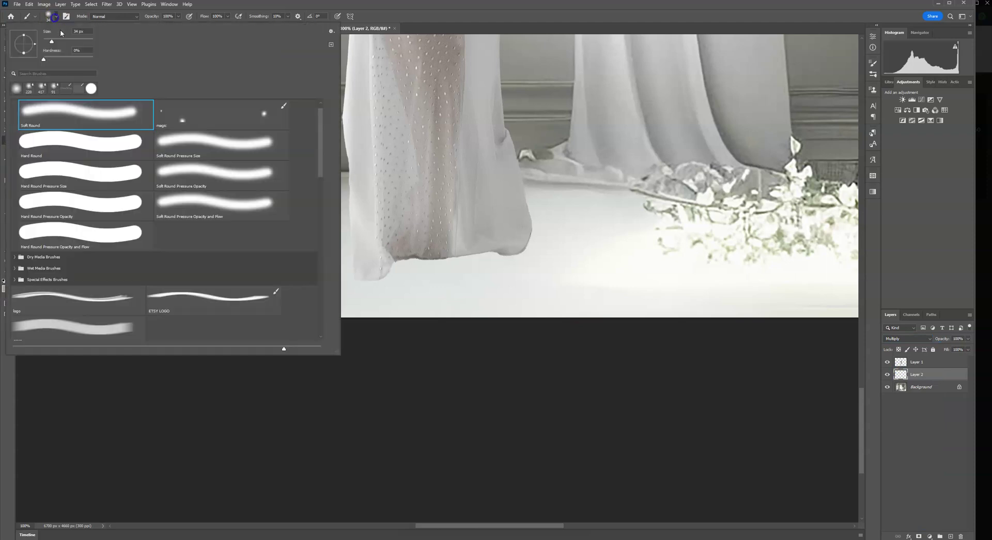
left_click_drag(63, 34, 78, 38)
left_click(168, 17)
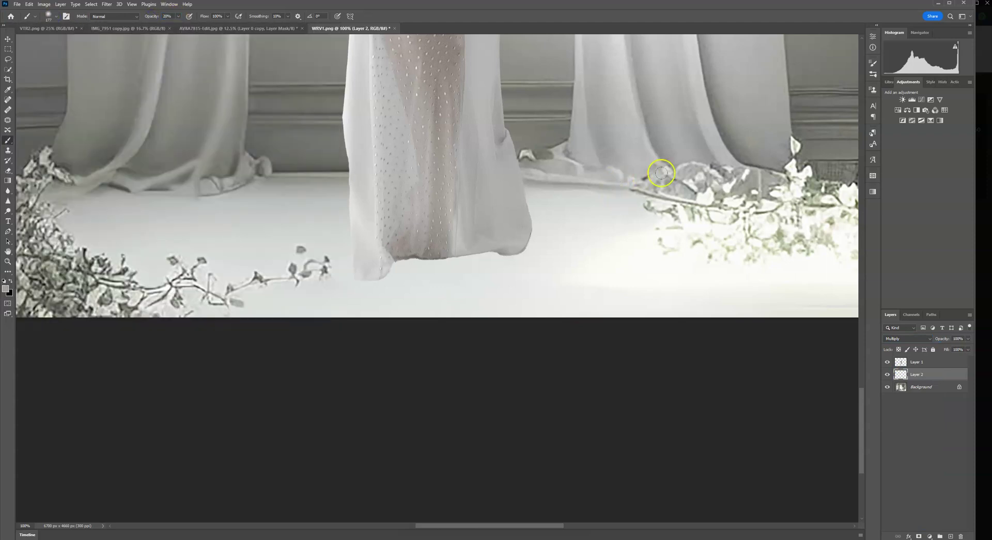
left_click(761, 152, "alt")
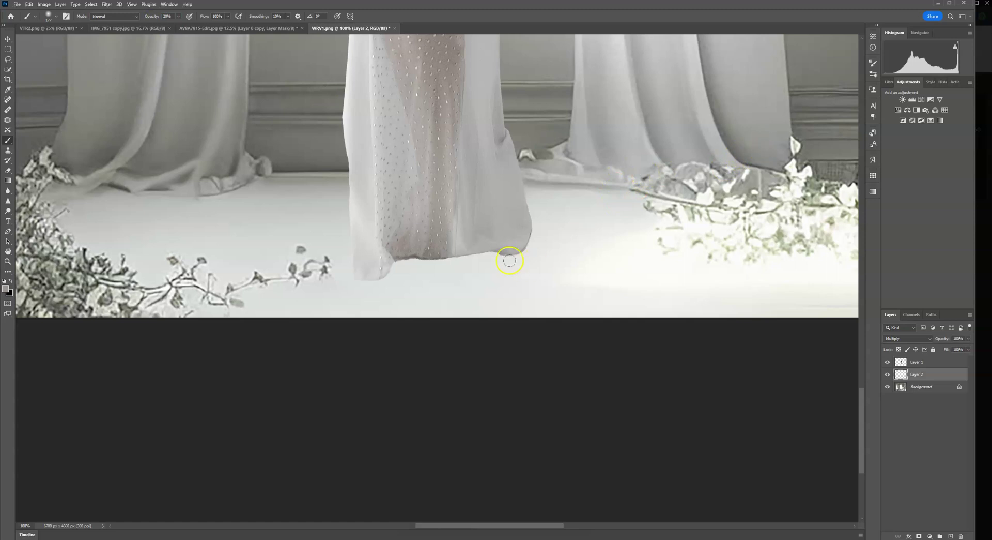
mouse_move(509, 260)
left_mouse_down()
mouse_move(525, 244)
mouse_move(425, 249)
left_mouse_up()
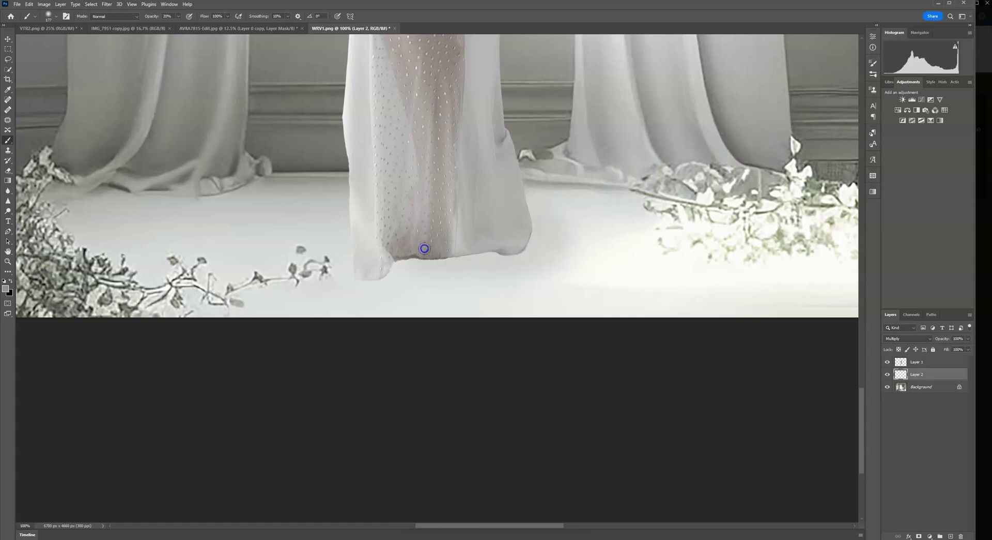
Step: Build up the floor shadow around the dress hem with further strokes, adjusting the soft brush's size at 20% opacity
left_click(48, 15)
left_click_drag(77, 39, 86, 38)
left_click(576, 225)
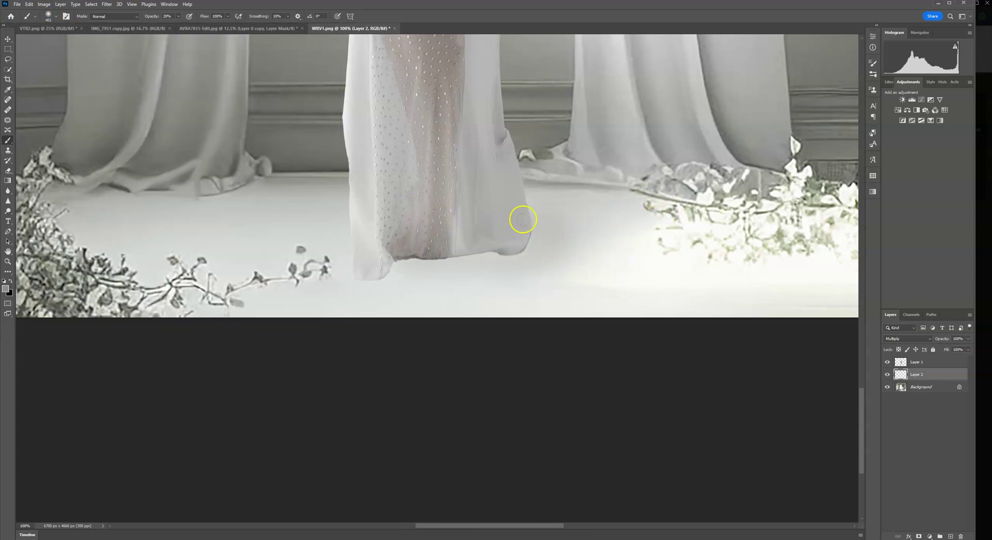
left_click(49, 16)
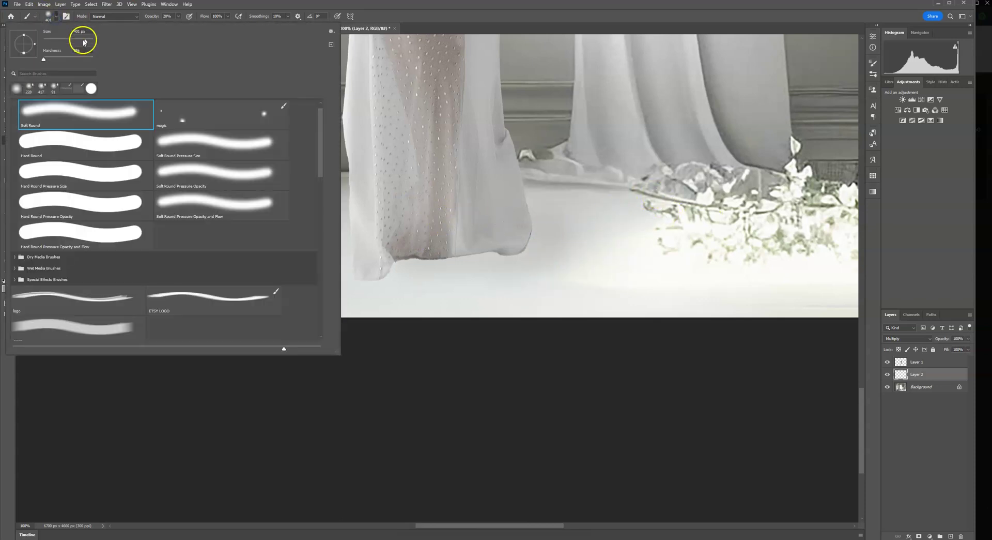
left_click_drag(83, 40, 80, 39)
left_click(487, 224)
left_click(502, 216)
left_click(453, 224)
left_click(399, 224)
key("ctrl+0")
key("ctrl+minus")
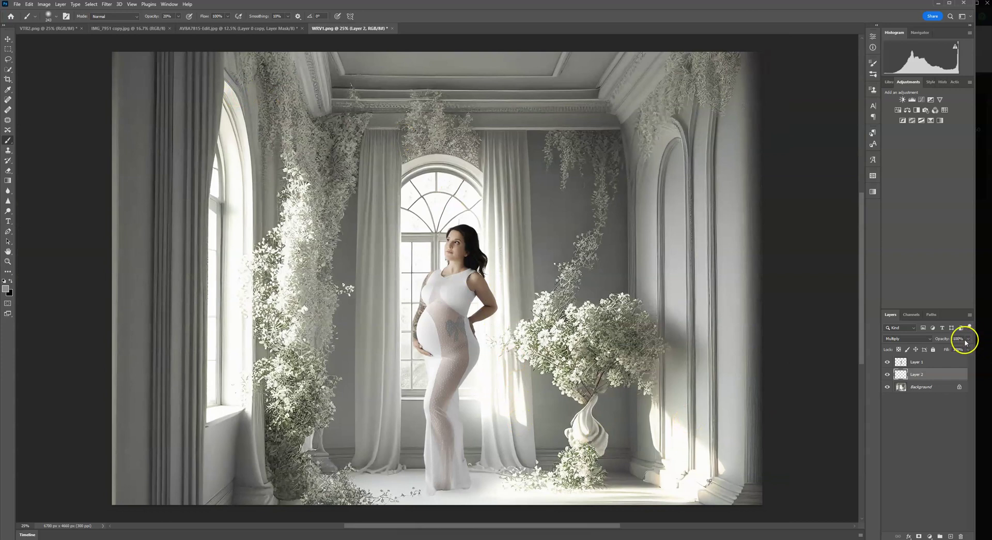
Step: Lower the shadow layer's opacity to 75% and add a broad shadow dab beside the hem with a 464 px brush
left_click(968, 339)
left_click(55, 17)
left_click_drag(81, 39, 85, 40)
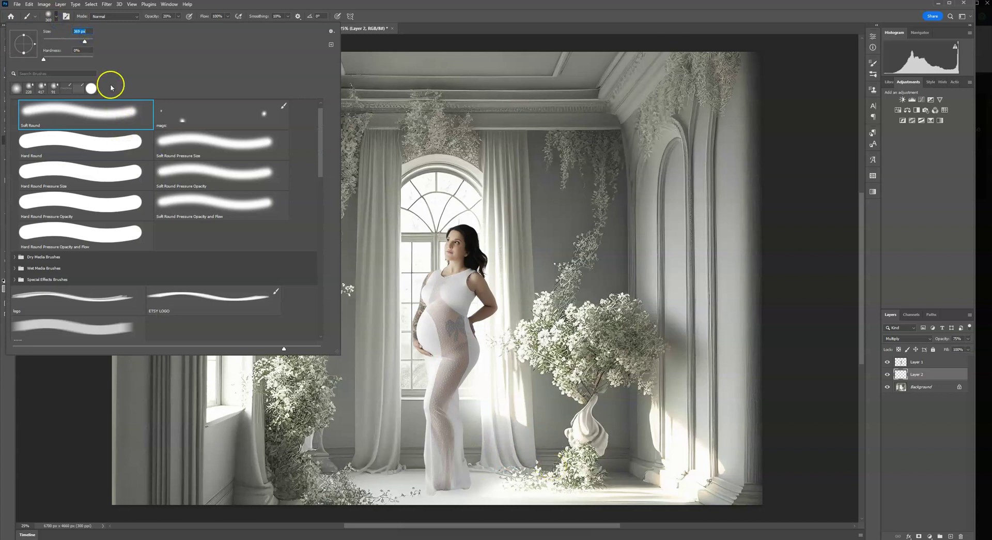
left_click(486, 465)
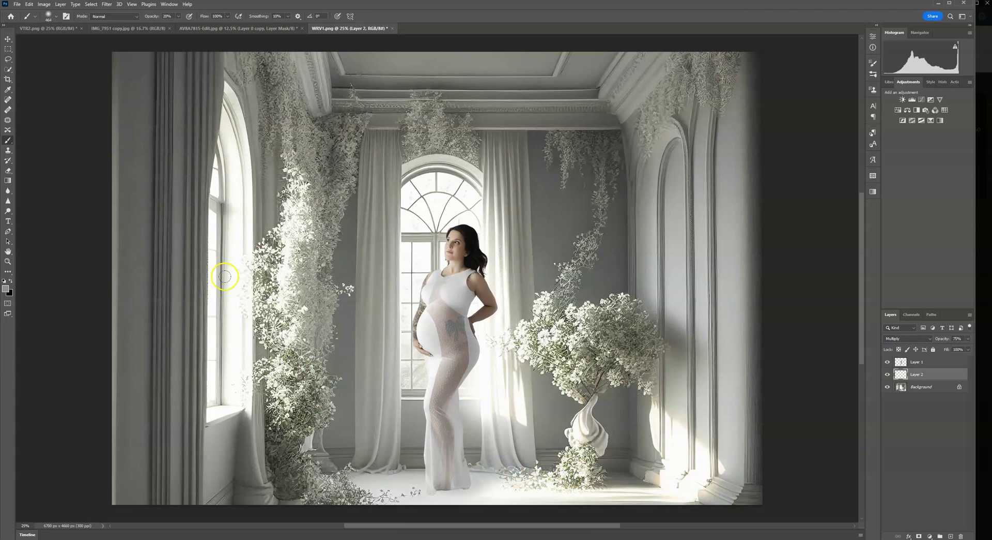
Step: Soften the dress's hem edge on Layer 1 with the Blur tool at 100% strength
key("ctrl+plus")
key("ctrl+plus")
key("ctrl+plus")
key("ctrl+plus")
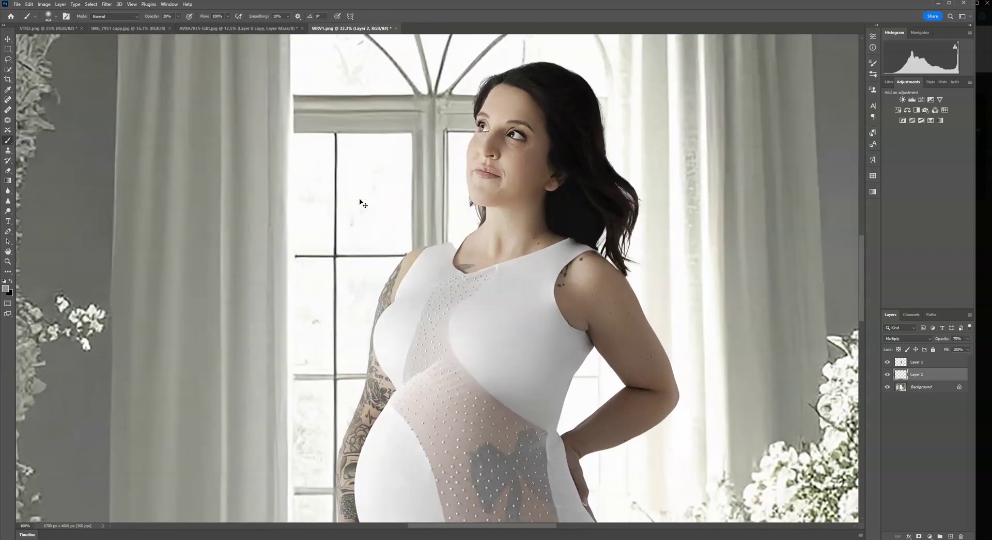
left_click_drag(362, 439, 392, 228)
left_click_drag(361, 403, 370, 159)
left_click_drag(364, 444, 350, 235)
left_click_drag(337, 316, 317, 257)
left_click(902, 363)
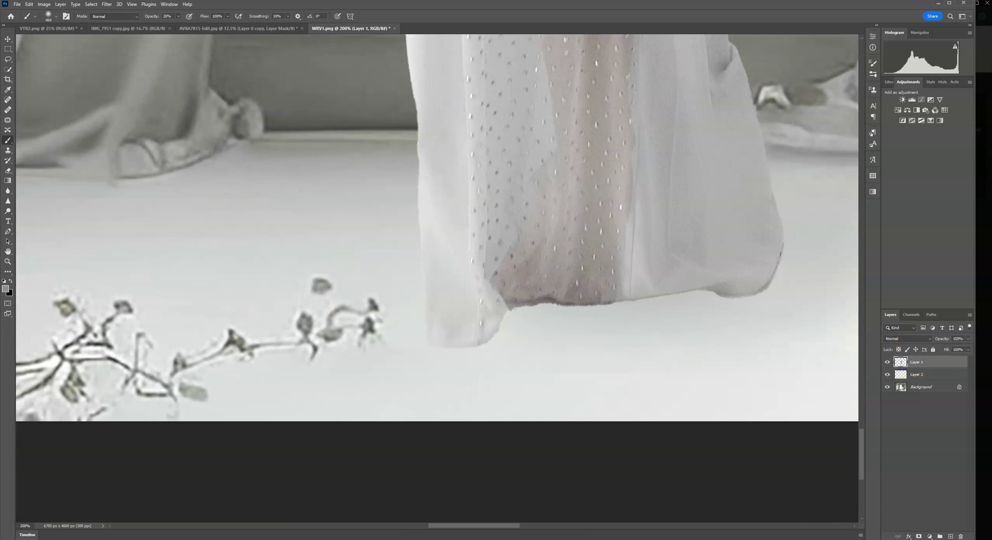
left_click(8, 193)
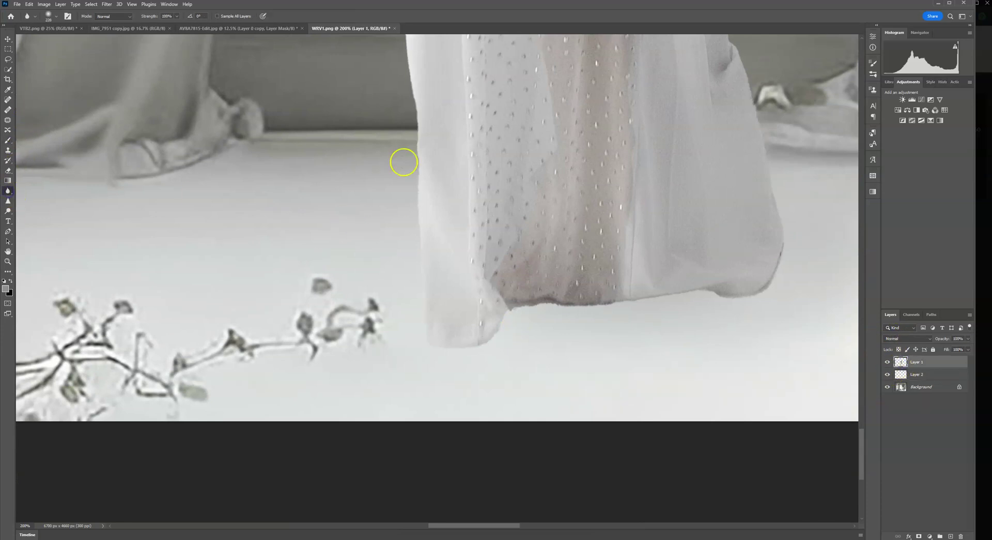
left_click(399, 142)
left_click_drag(634, 297, 693, 293)
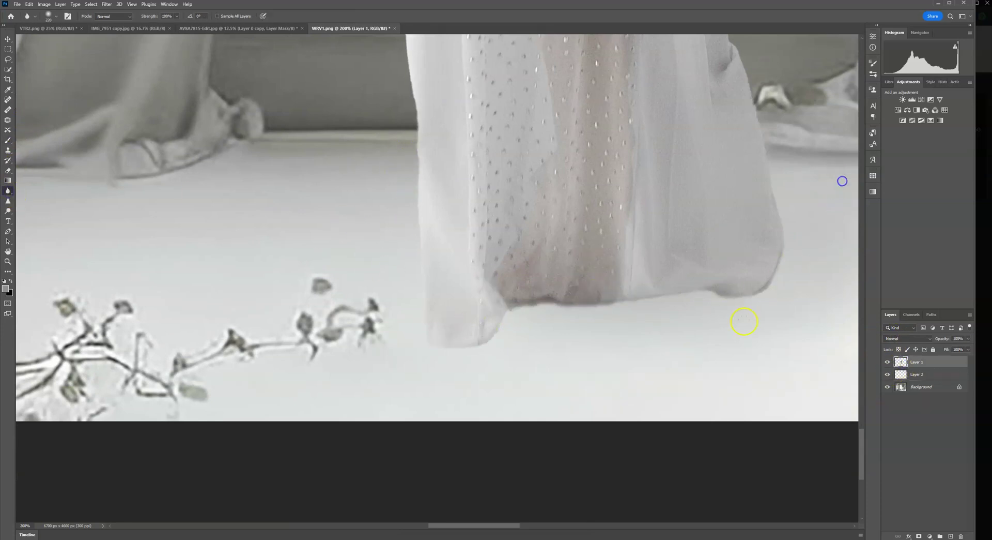
Step: Continue blurring the outer edges of the lower dress and the remaining hard corner of the hem
left_click_drag(744, 321, 569, 374)
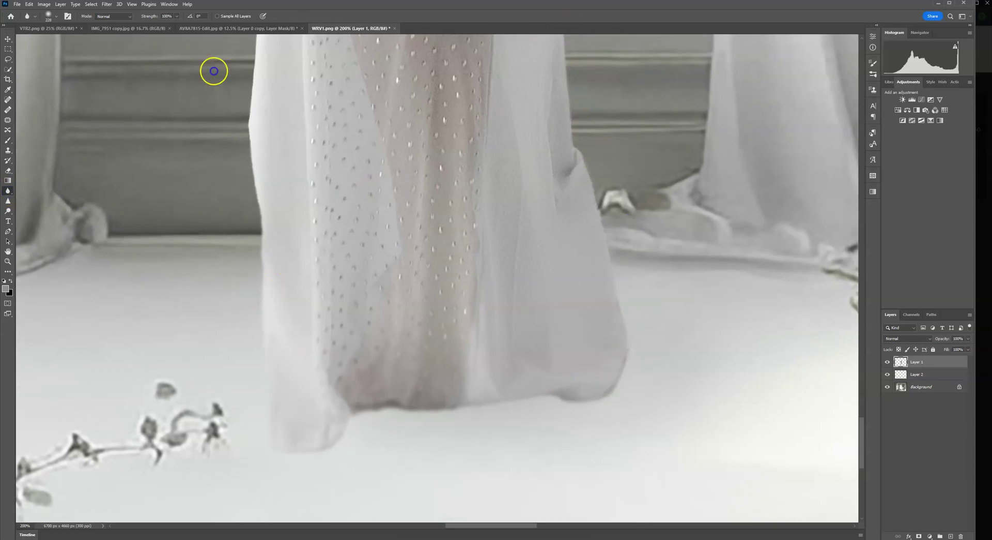
left_click_drag(326, 149, 337, 306)
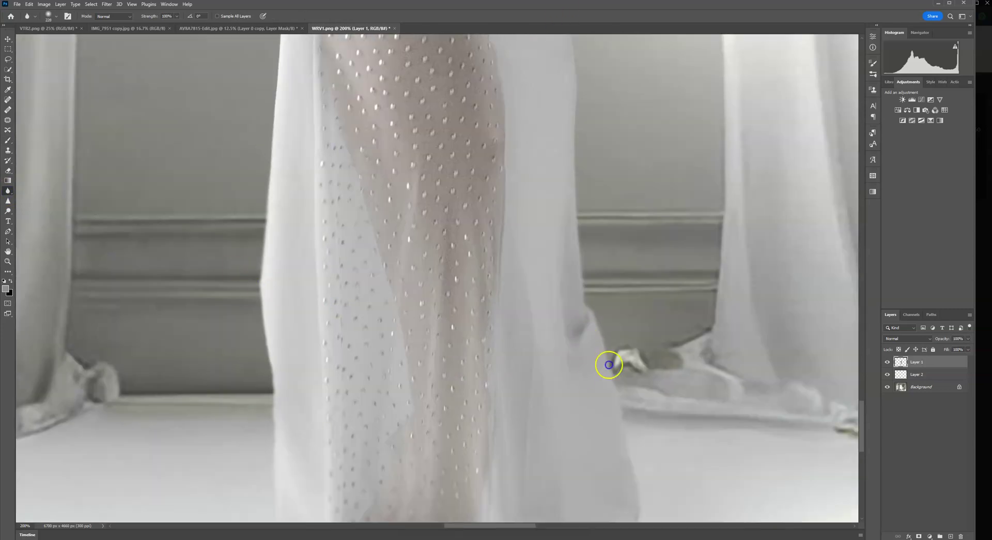
left_click_drag(651, 426, 627, 296)
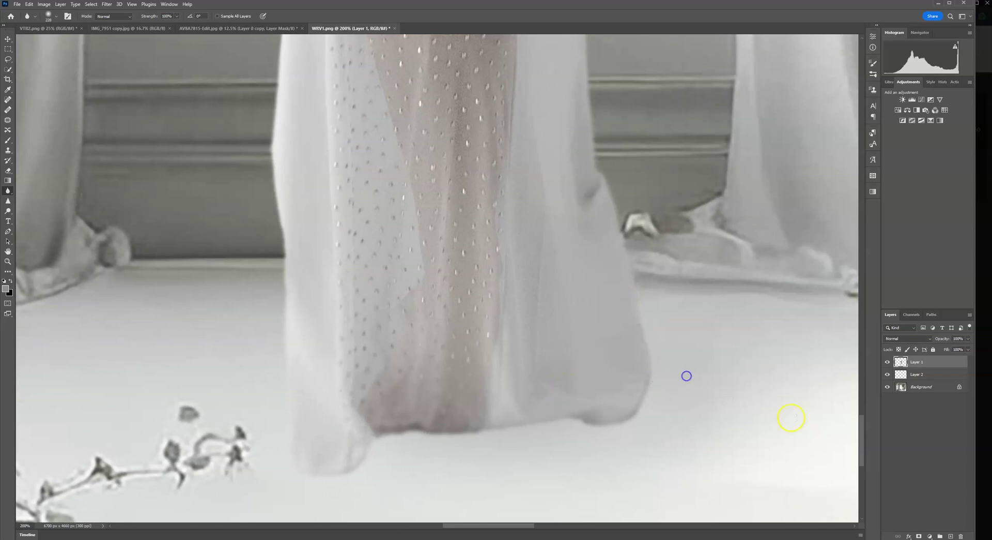
left_click(595, 430)
left_click(588, 430)
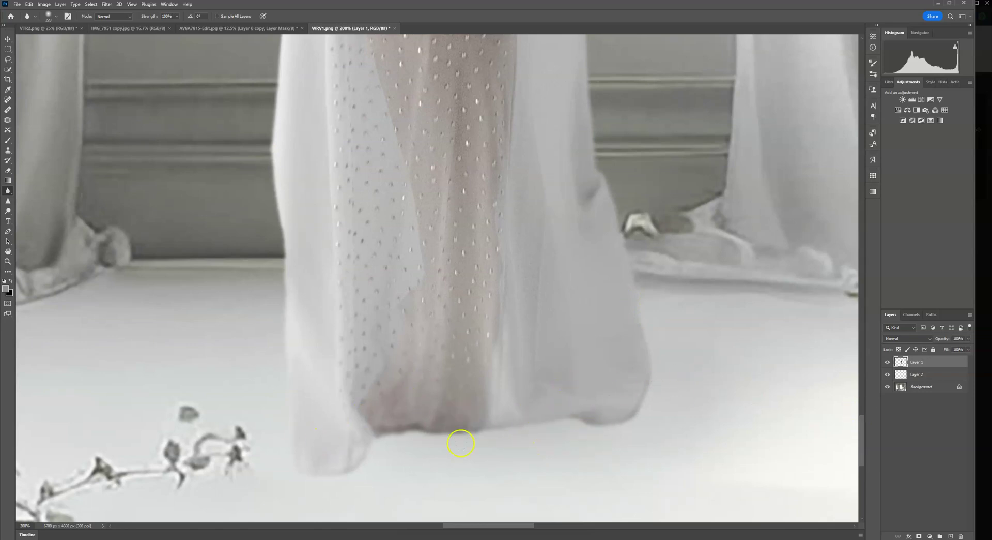
Step: Use Liquify on Layer 1 to flare the dress hem outward on both sides, pushing its edges with a size 243 brush
left_click(105, 6)
left_click(117, 75)
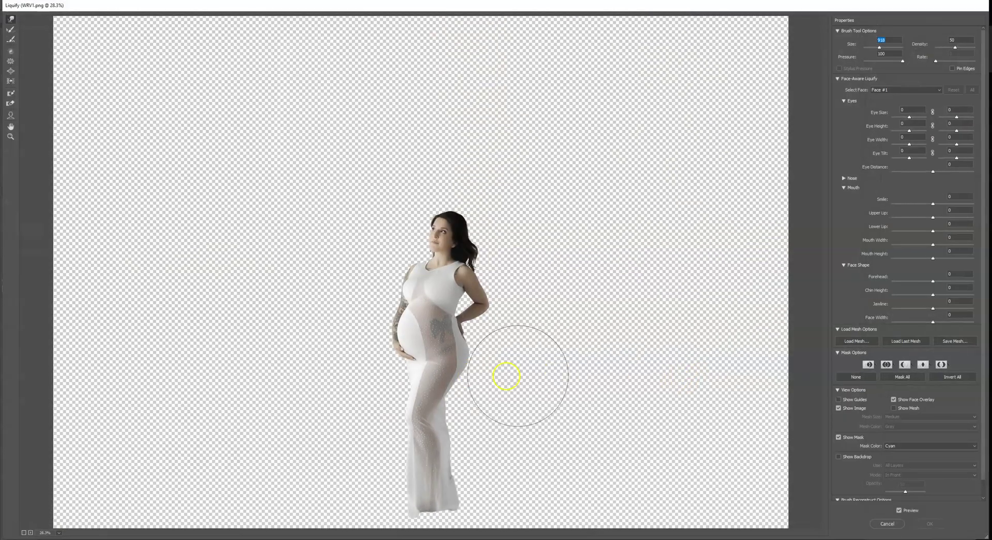
key("ctrl+plus")
key("ctrl+plus")
key("ctrl+plus")
key("ctrl+plus")
key("ctrl+plus")
key("ctrl+plus")
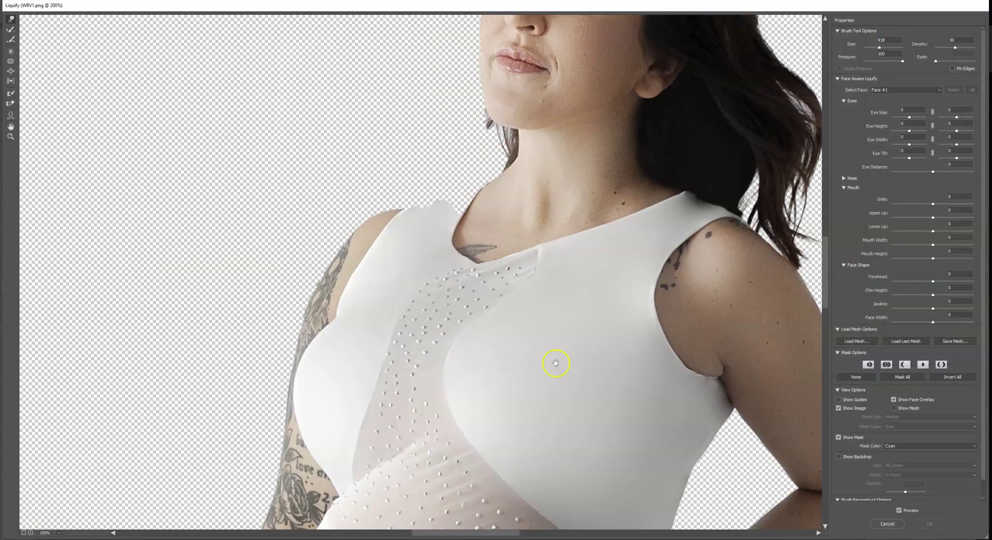
left_click_drag(556, 363, 478, 128)
mouse_move(465, 352)
left_mouse_down()
mouse_move(456, 157)
mouse_move(474, 127)
mouse_move(456, 107)
left_mouse_up()
left_click_drag(464, 318, 439, 73)
left_click_drag(461, 351, 454, 155)
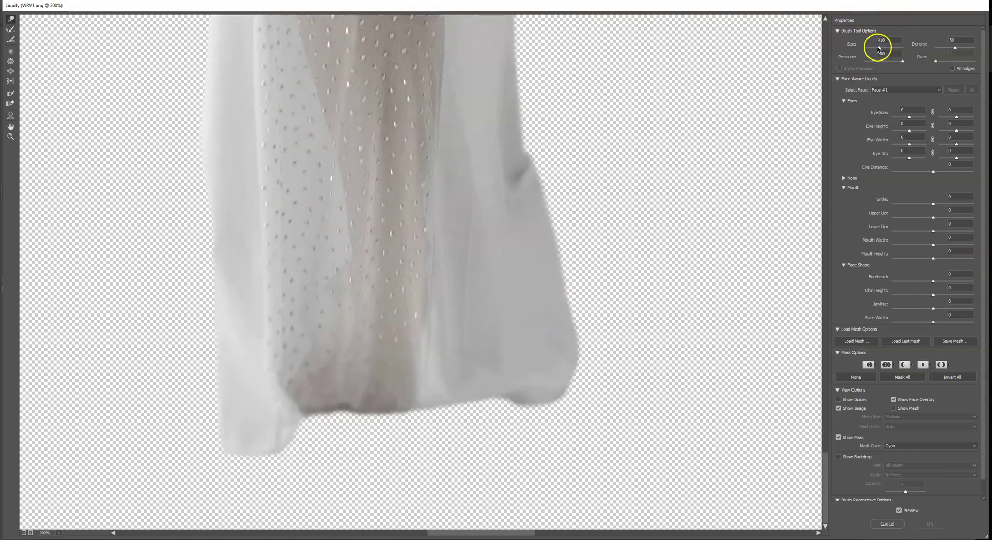
left_click_drag(879, 47, 874, 51)
mouse_move(504, 392)
left_mouse_down()
mouse_move(515, 404)
mouse_move(618, 371)
mouse_move(534, 431)
mouse_move(589, 320)
mouse_move(457, 444)
mouse_move(343, 429)
mouse_move(251, 445)
mouse_move(172, 412)
mouse_move(199, 302)
mouse_move(294, 454)
mouse_move(359, 432)
mouse_move(437, 476)
mouse_move(521, 451)
mouse_move(193, 288)
mouse_move(255, 388)
left_mouse_up()
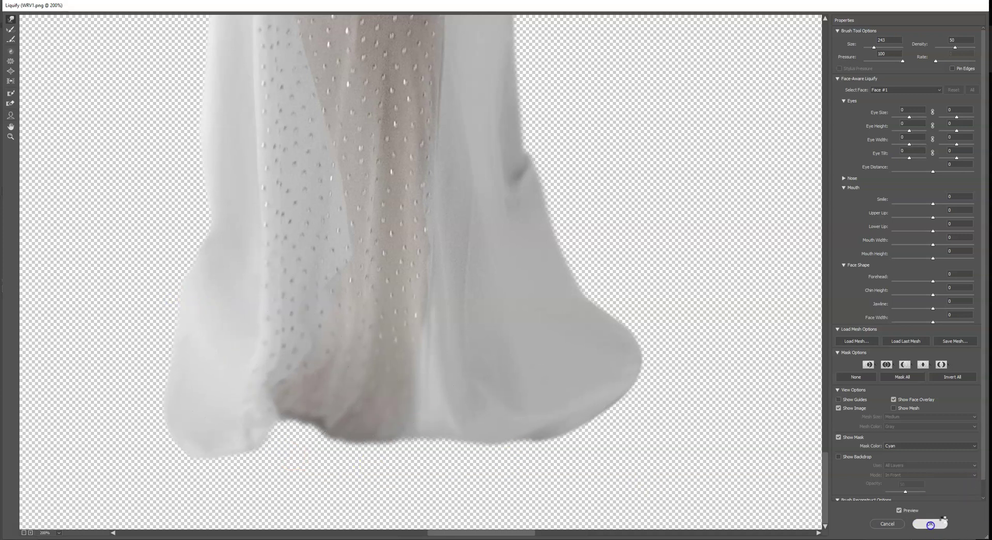
left_click(929, 523)
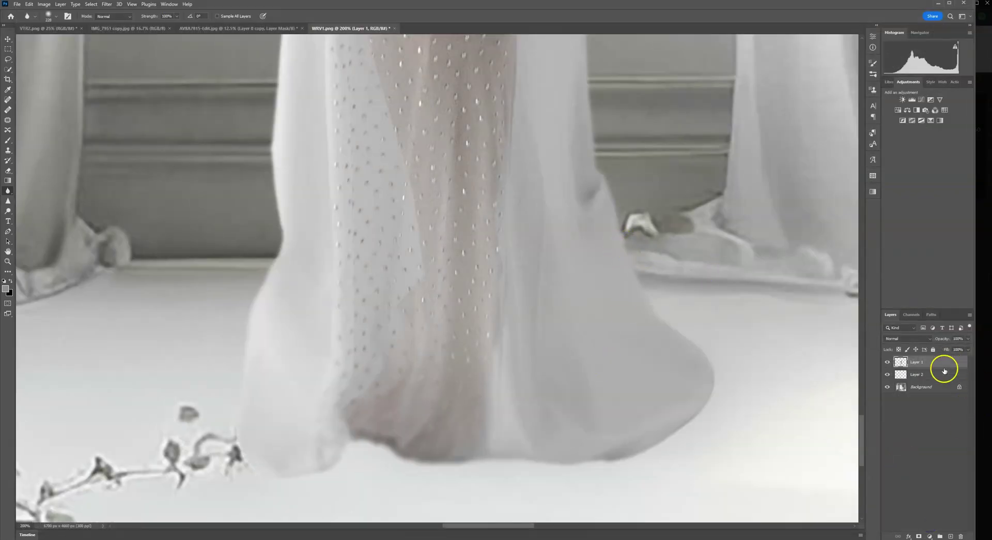
Step: Create a new layer above Layer 1 and brush sampled pale floor colour over the lower dress hem with a soft round brush at 20% opacity
left_click(950, 534)
left_click(8, 139)
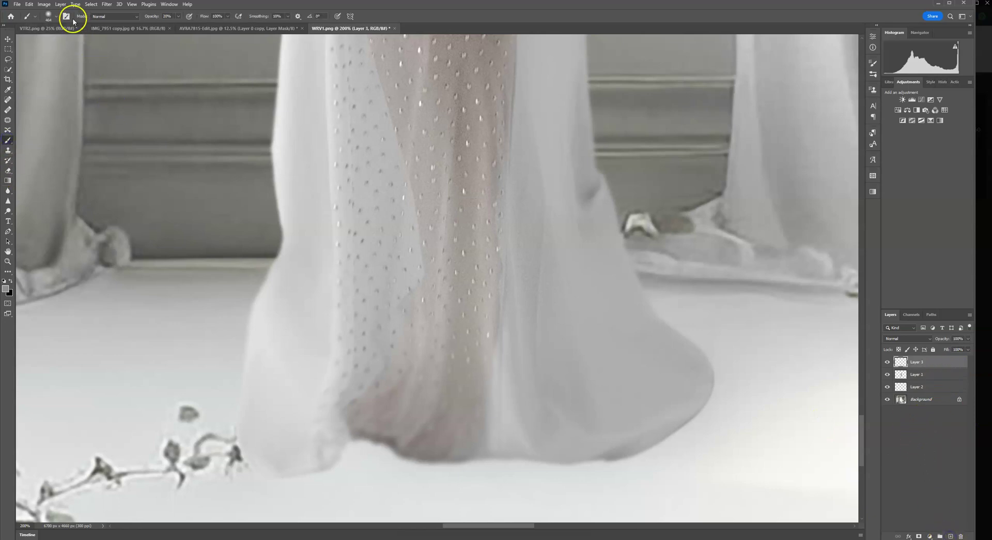
left_click(56, 17)
left_click_drag(86, 42, 79, 42)
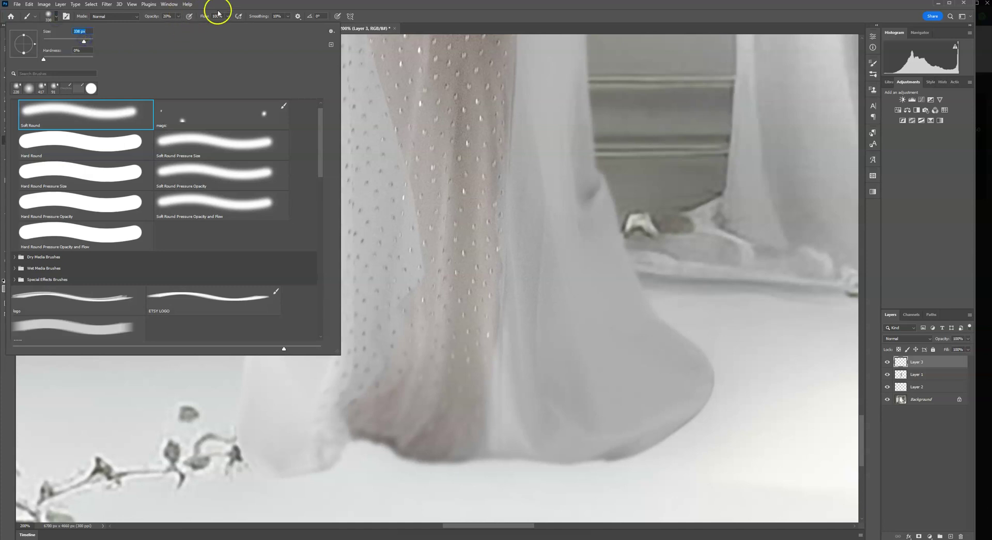
left_click(532, 20)
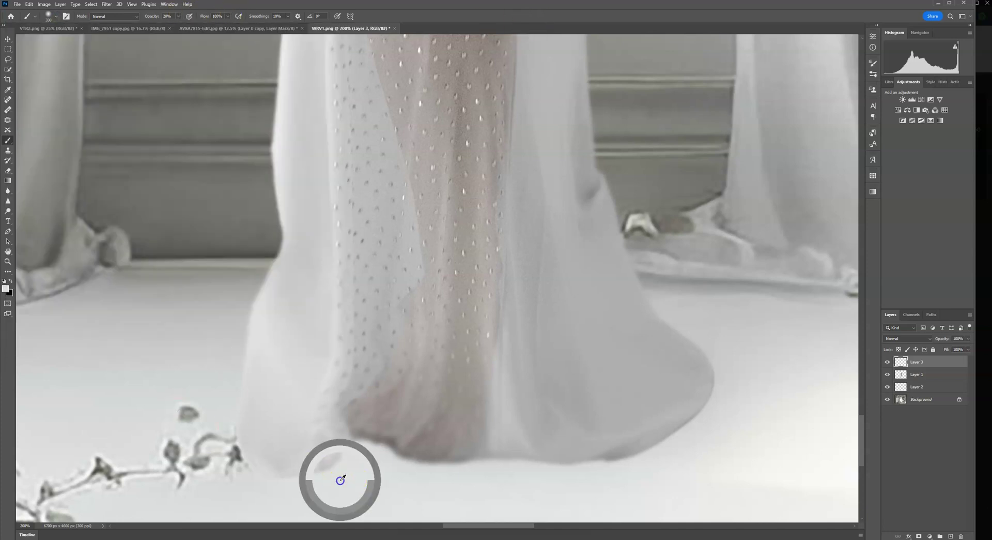
mouse_move(339, 478)
left_mouse_down()
mouse_move(434, 453)
mouse_move(444, 440)
mouse_move(405, 455)
mouse_move(445, 466)
mouse_move(573, 457)
mouse_move(710, 410)
mouse_move(585, 495)
mouse_move(320, 459)
mouse_move(172, 411)
mouse_move(232, 396)
mouse_move(208, 398)
left_mouse_up()
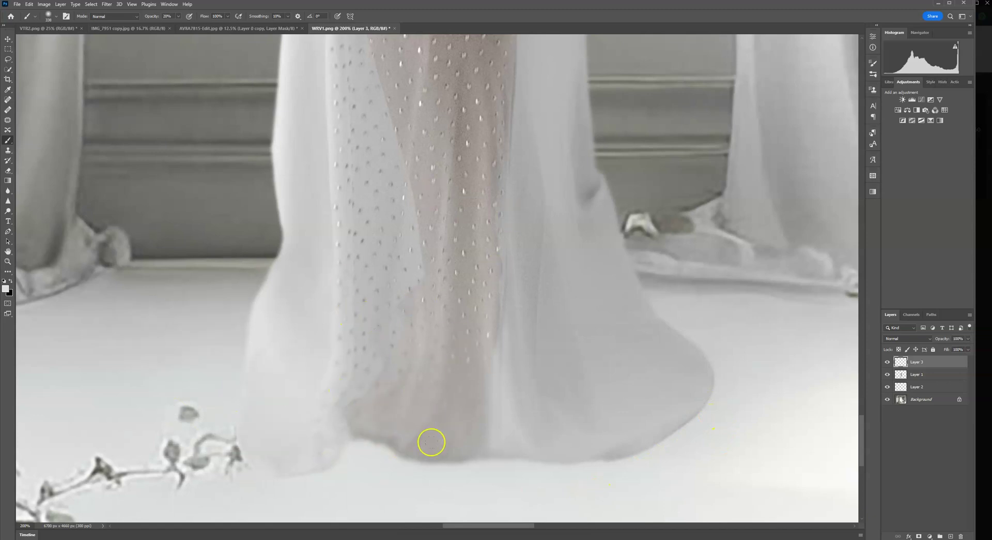
Step: Paint the pale floor colour over the remaining dark edge at the middle of the hem with a smaller brush
left_click(56, 17)
left_click(71, 42)
left_click(380, 470)
left_click_drag(381, 448, 371, 439)
mouse_move(453, 483)
left_mouse_down()
mouse_move(379, 479)
mouse_move(373, 457)
left_mouse_up()
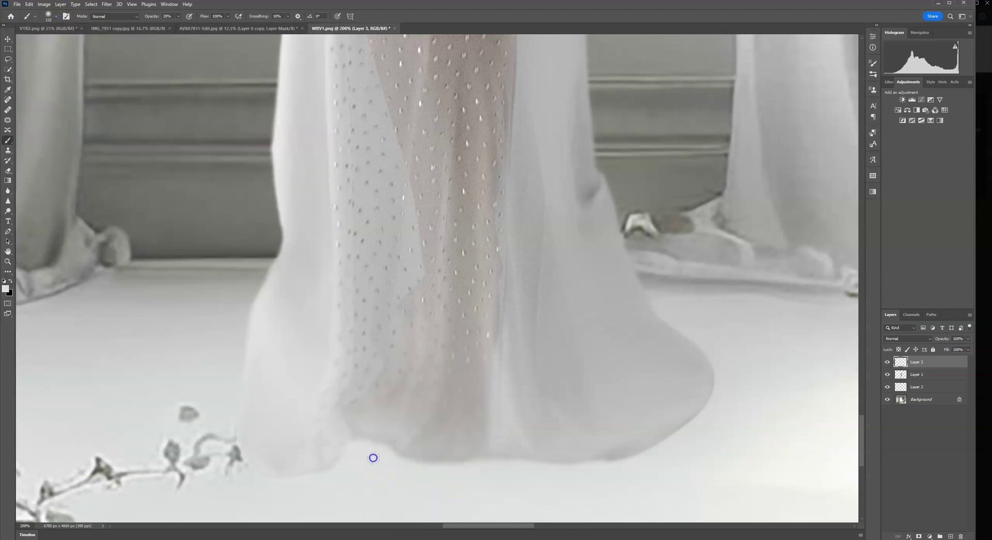
Step: Enlarge the soft brush and dab pale haze over the hem's outer edge and the floor and curtains around the dress
left_click(48, 16)
left_click_drag(62, 41, 86, 42)
left_click(700, 414)
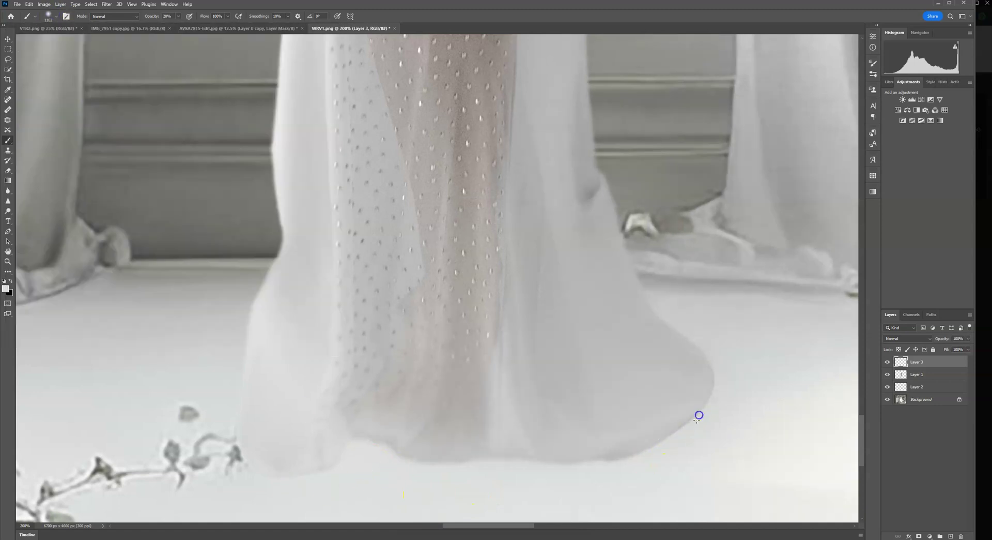
left_click(744, 414)
key("ctrl+0")
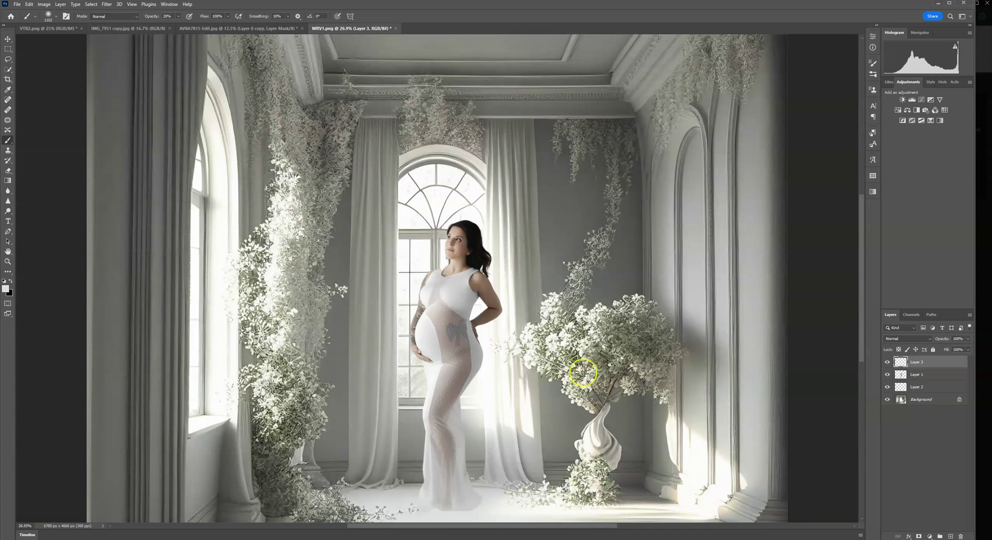
left_click(399, 478)
left_click(498, 460)
left_click(521, 418)
key("ctrl+minus")
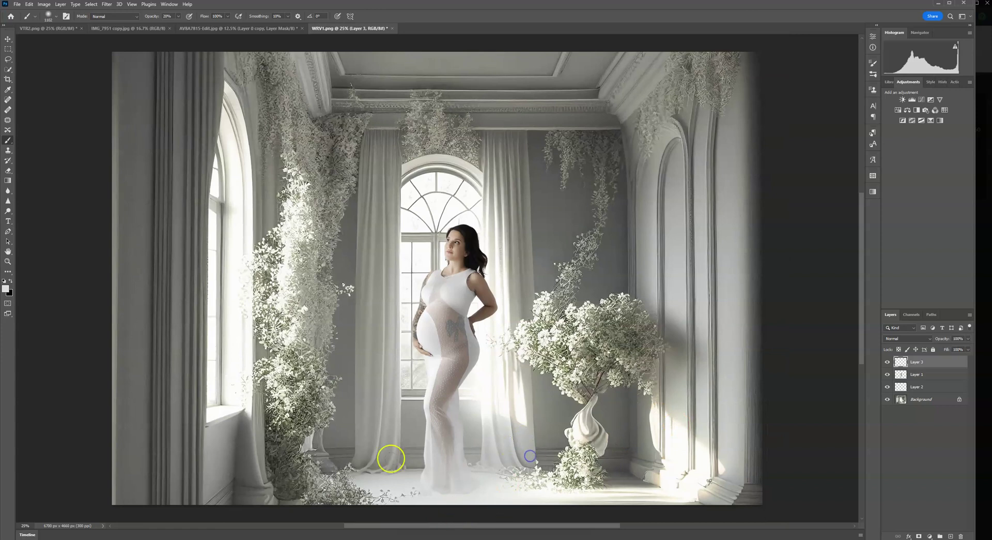
left_click(359, 463)
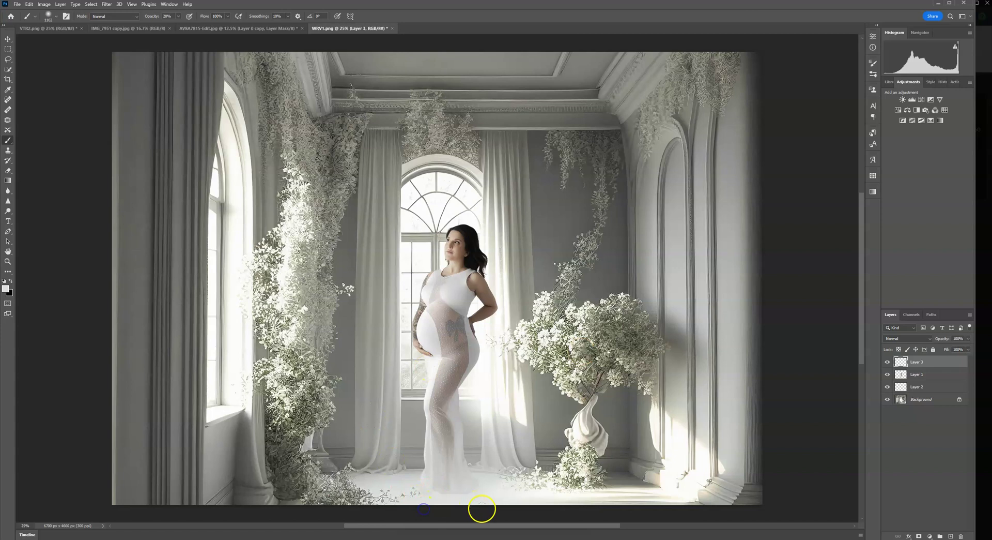
Step: Raise the opacity of the Multiply shadow layer, Layer 2, to 100%
left_click(918, 386)
left_click(888, 387)
left_click(967, 339)
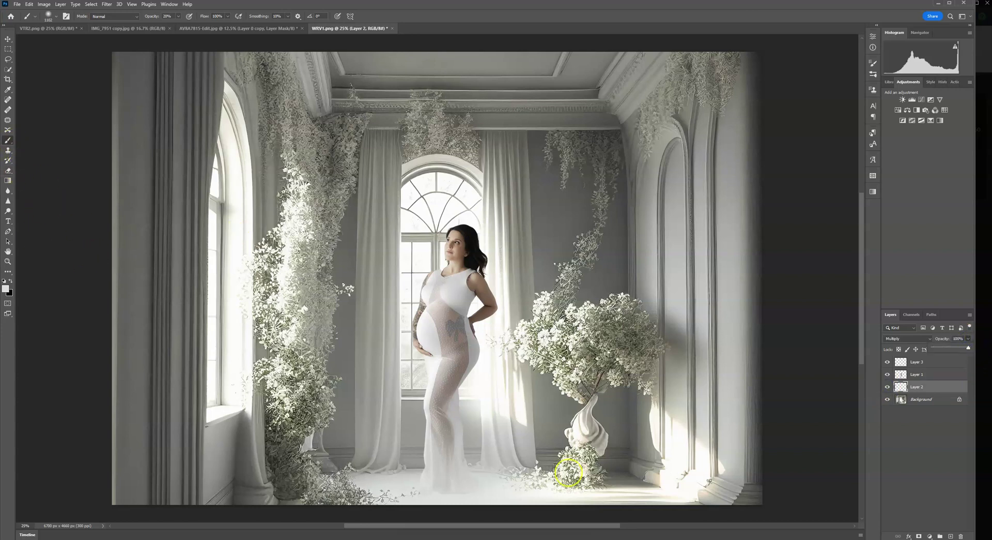
left_click(540, 453, "alt")
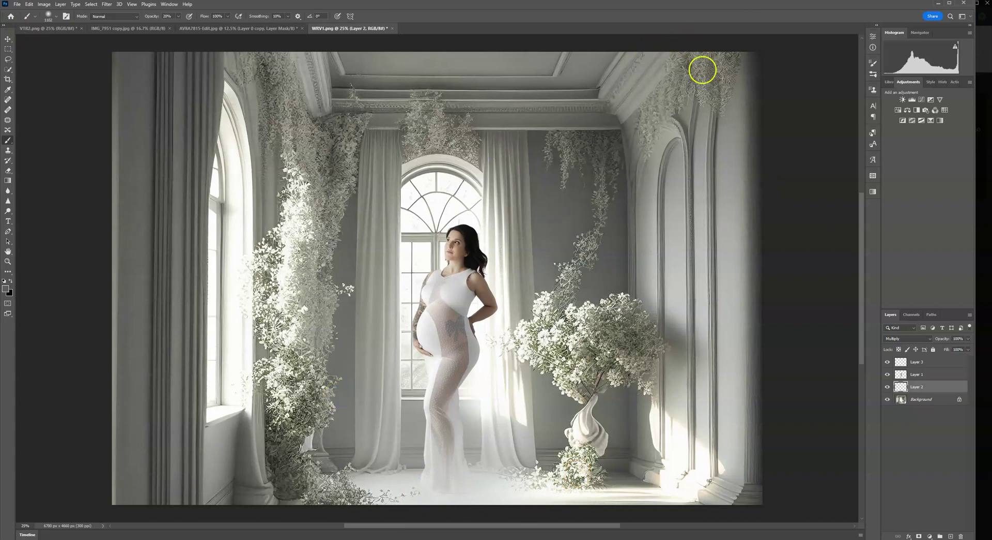
Step: Compare the composite with Layer 2, Layer 3 and Layer 1 each hidden and shown, and inspect the woman up close
left_click(888, 386)
left_click(888, 386)
left_click(887, 362)
left_click(888, 362)
left_click(888, 374)
left_click(887, 375)
key("ctrl+plus")
key("ctrl+plus")
key("ctrl+plus")
key("ctrl+plus")
key("ctrl+plus")
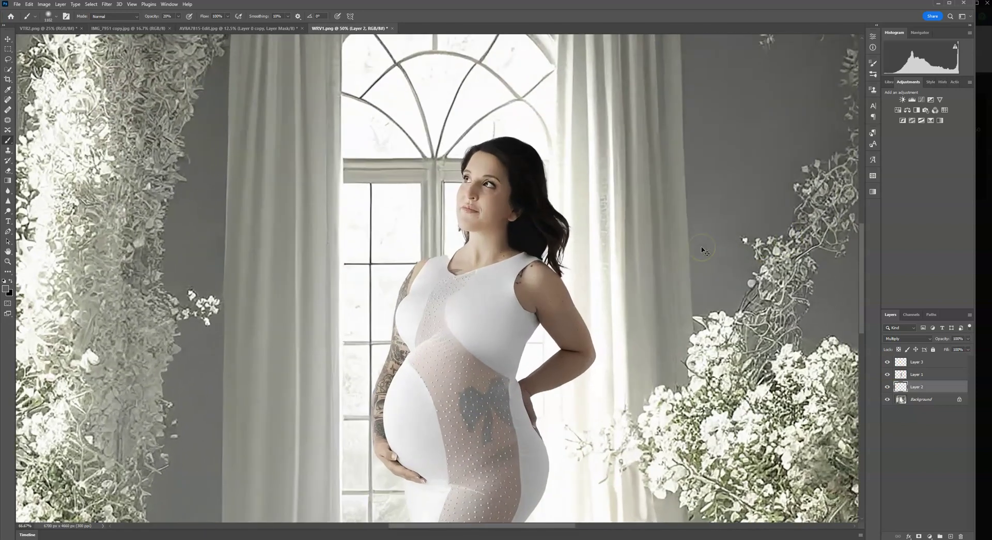
key("ctrl+minus")
key("ctrl+minus")
key("ctrl+minus")
key("ctrl+minus")
key("ctrl+minus")
key("ctrl+minus")
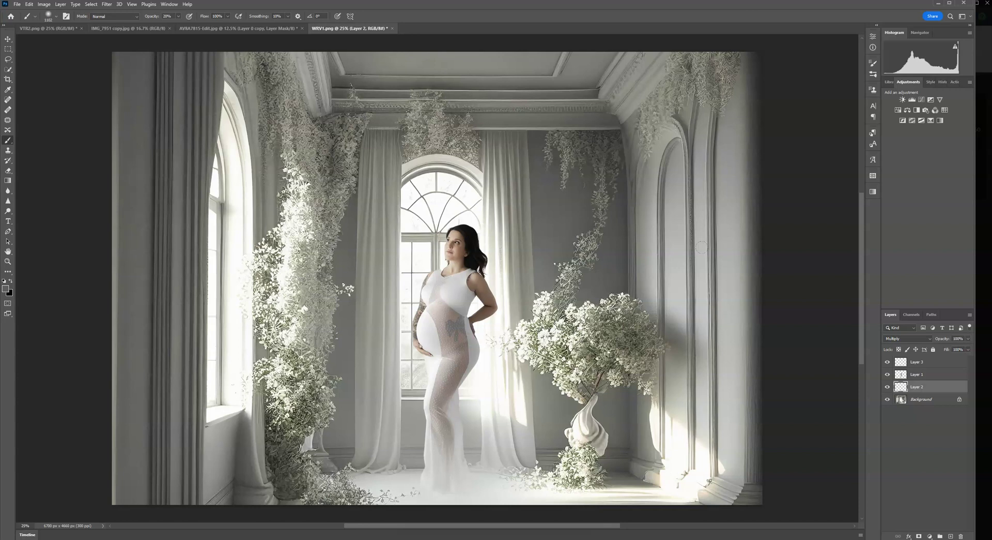
left_click(888, 376)
left_click(888, 375)
Step: Switch to the AV8A7815-Edit.jpg document and close it
left_click(233, 28)
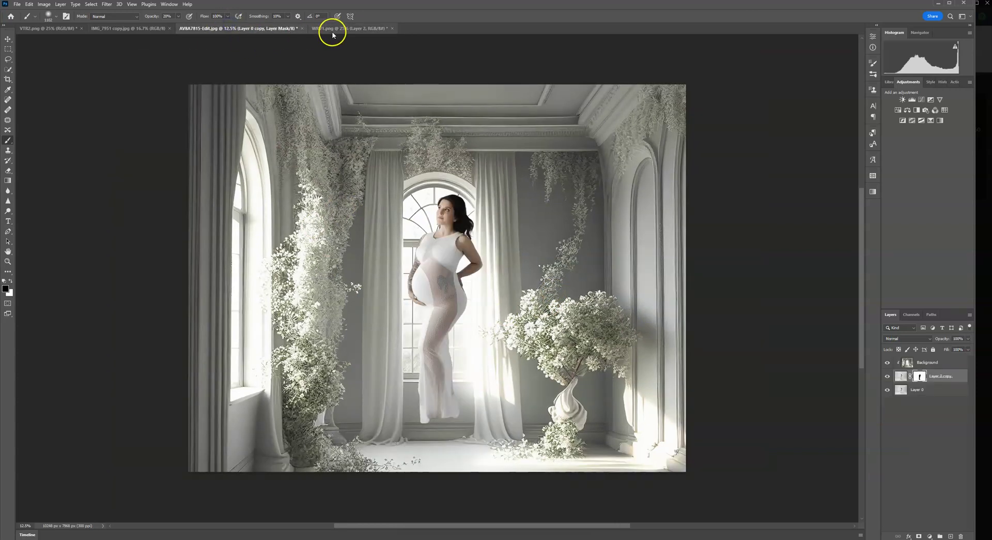
left_click(298, 28)
left_click(494, 198)
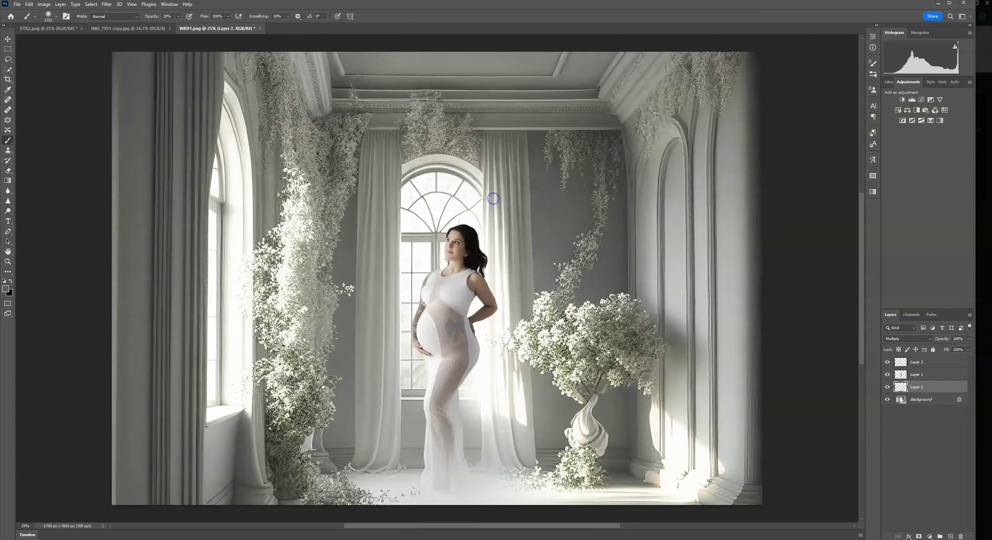
Step: Review the remaining open images, comparing IMG_7951 copy.jpg, the red rose composite VTR2.png and the white floral composite WRV1.png
left_click(137, 28)
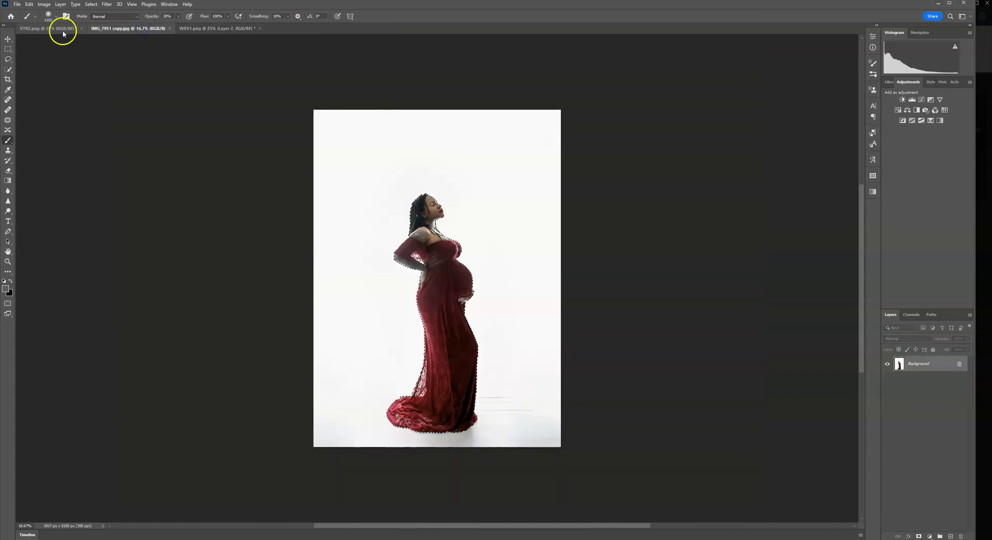
left_click(61, 28)
left_click(129, 28)
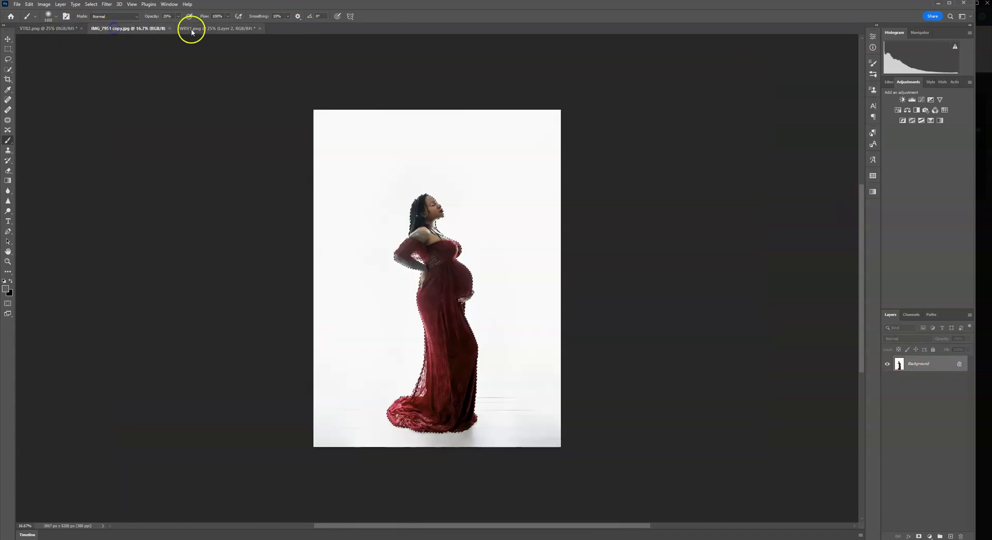
left_click(205, 29)
left_click(127, 28)
left_click(56, 27)
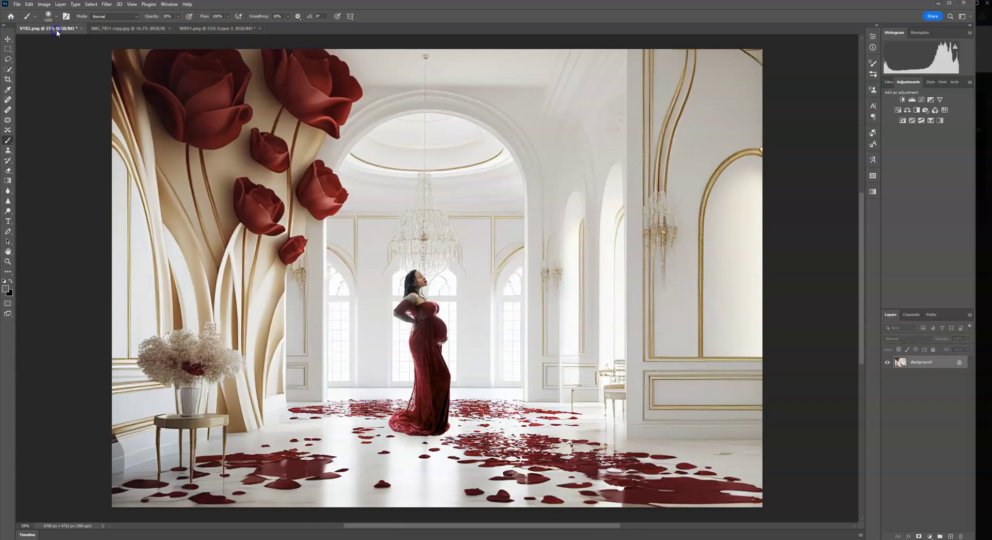
left_click(119, 30)
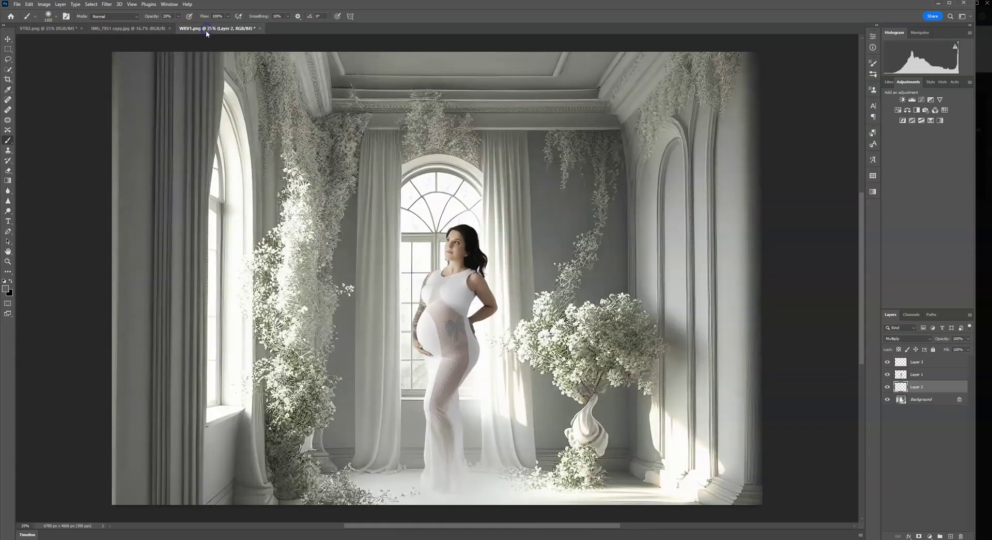